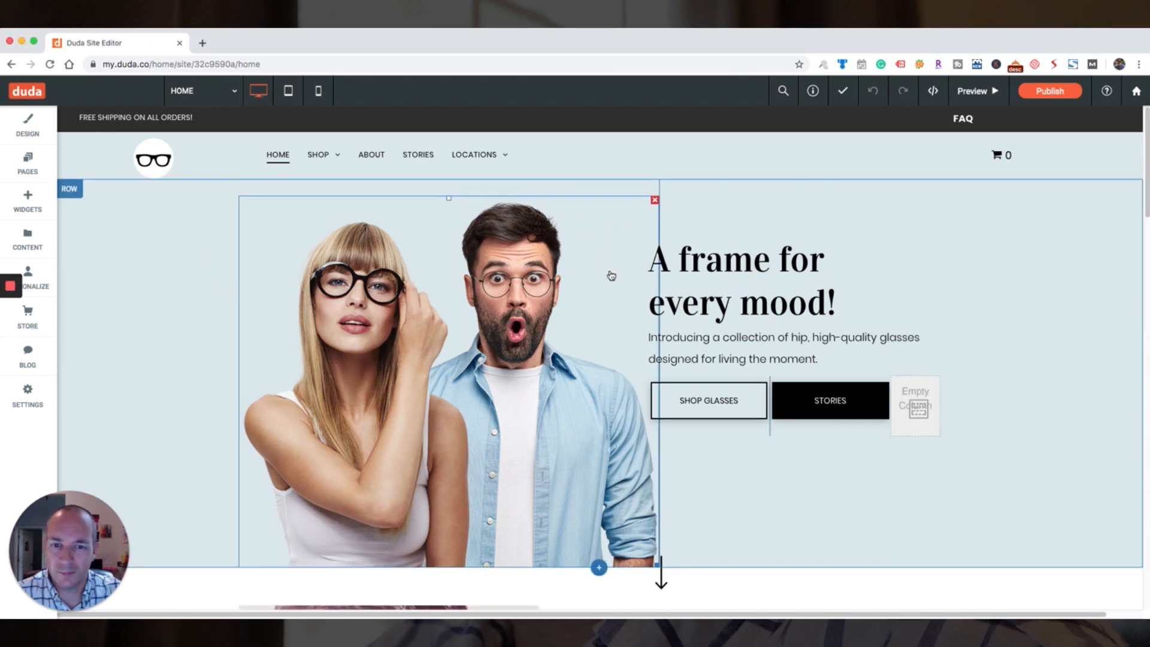
Look through the home page's sections from the hero banner down to the footer and back up
scroll(609, 273, "down", 2)
scroll(608, 283, "down", 5)
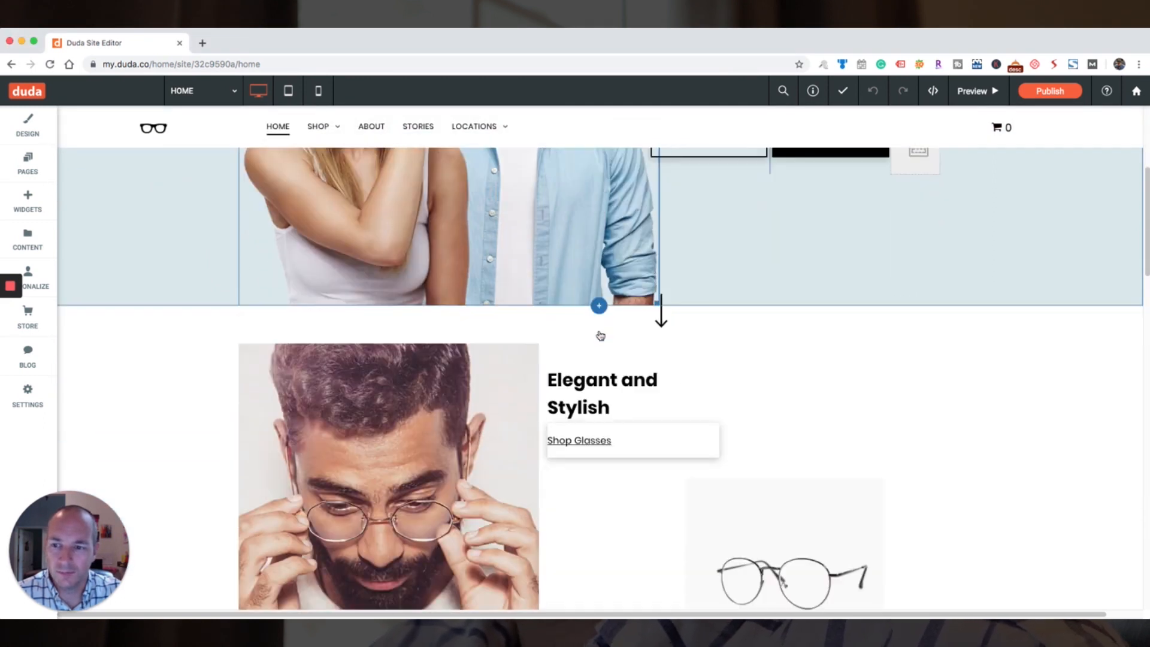
scroll(601, 335, "down", 12)
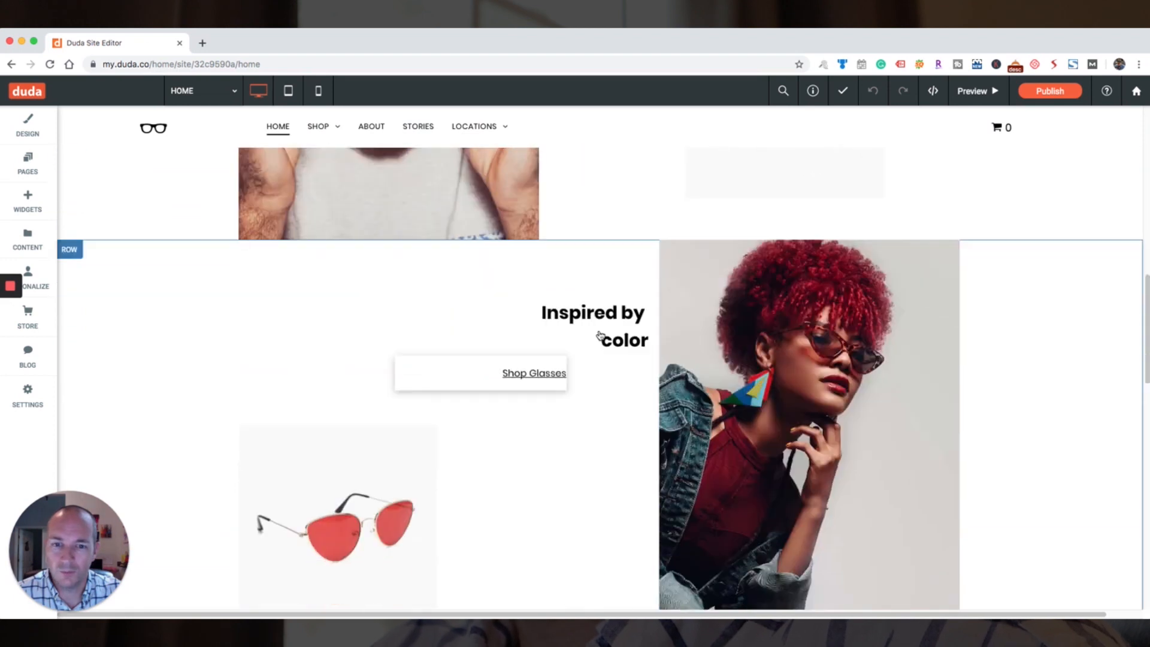
scroll(601, 336, "down", 6)
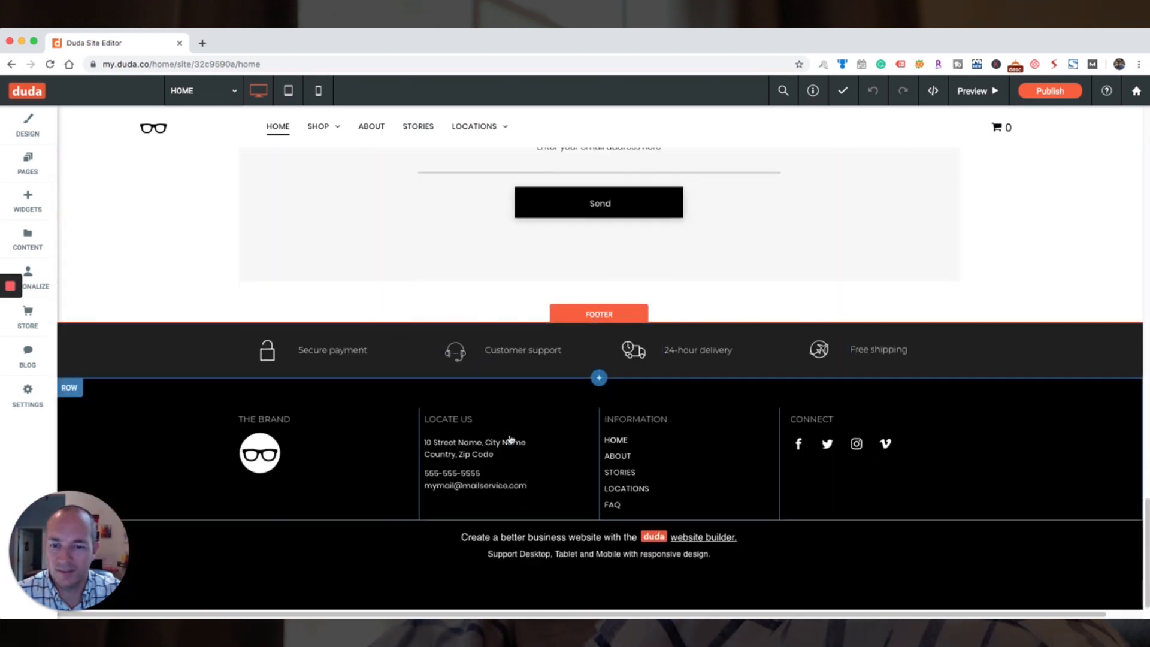
scroll(499, 459, "up", 15)
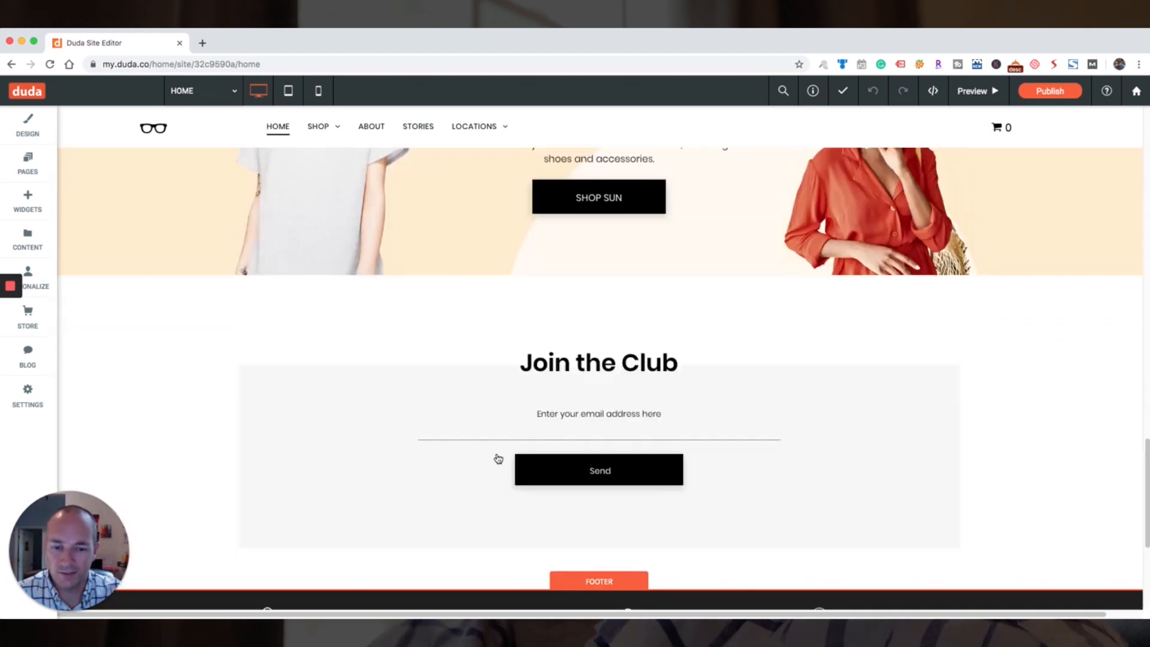
scroll(507, 448, "up", 6)
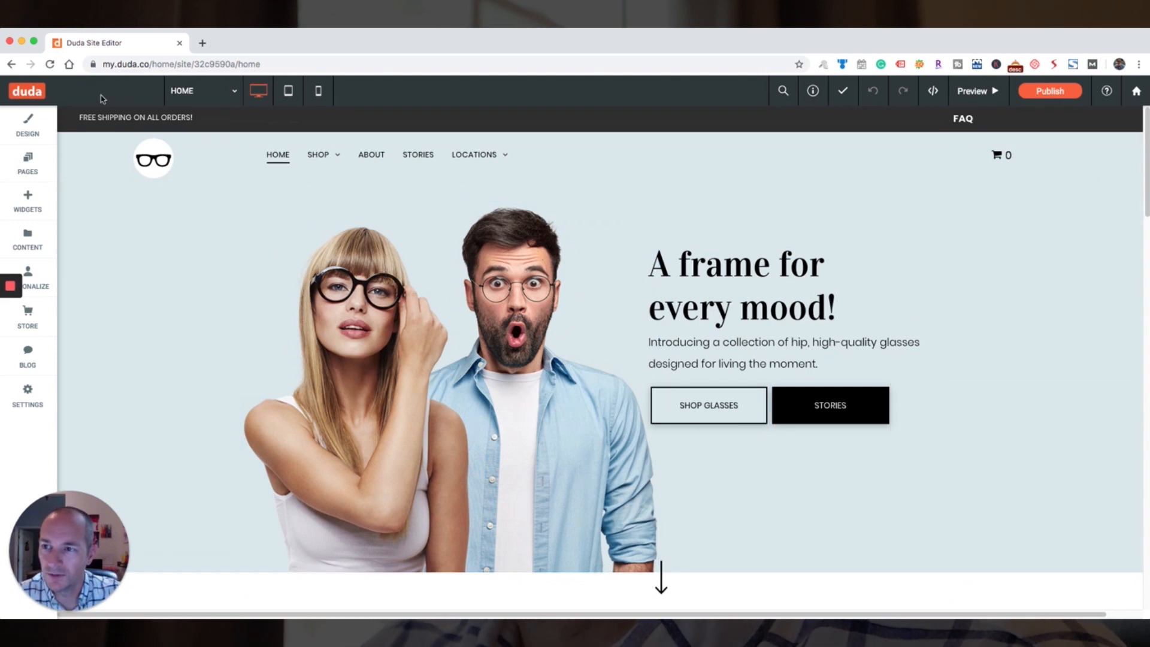
Switch to the About page and examine its layout in the tablet and mobile views
left_click(222, 93)
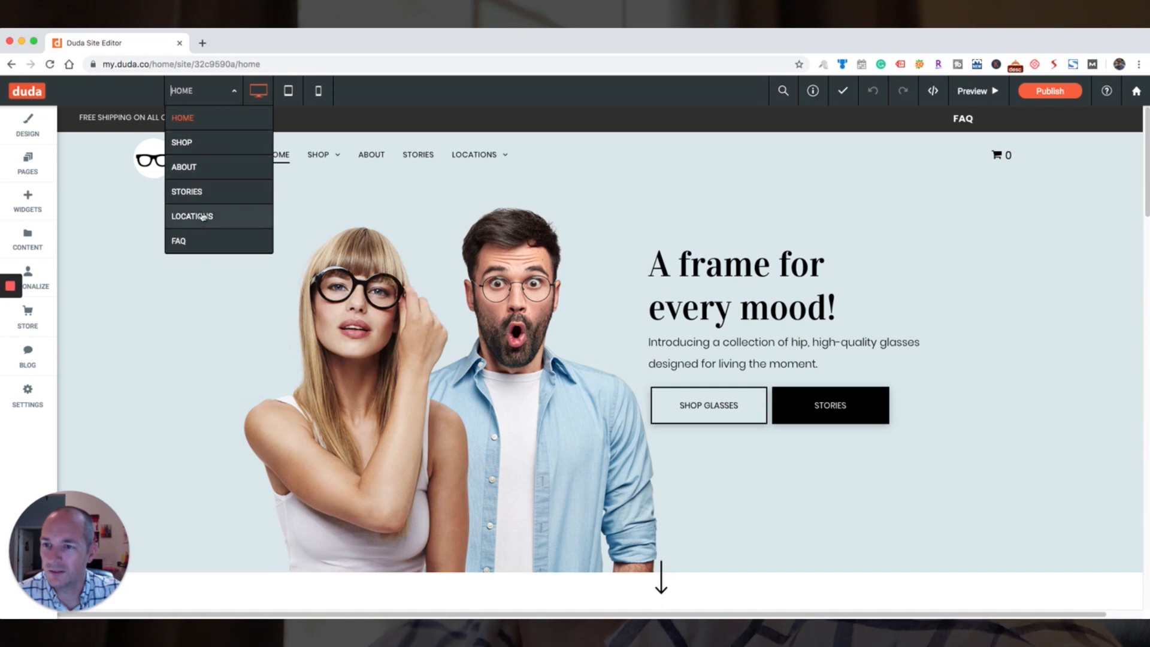
left_click(185, 167)
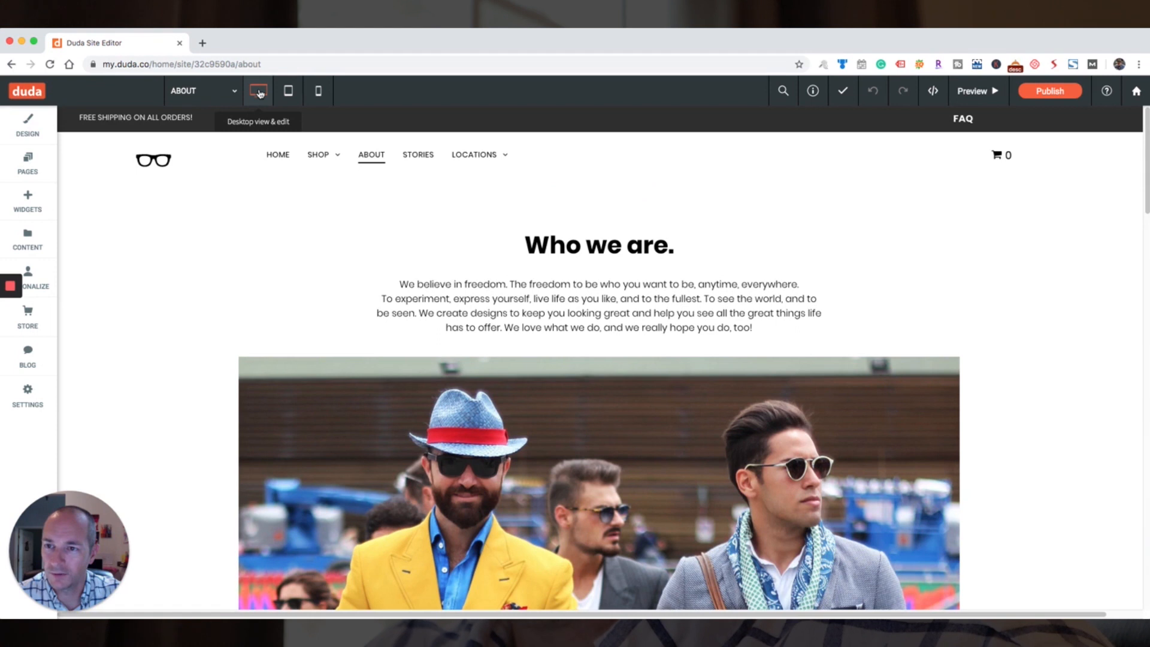
left_click(288, 91)
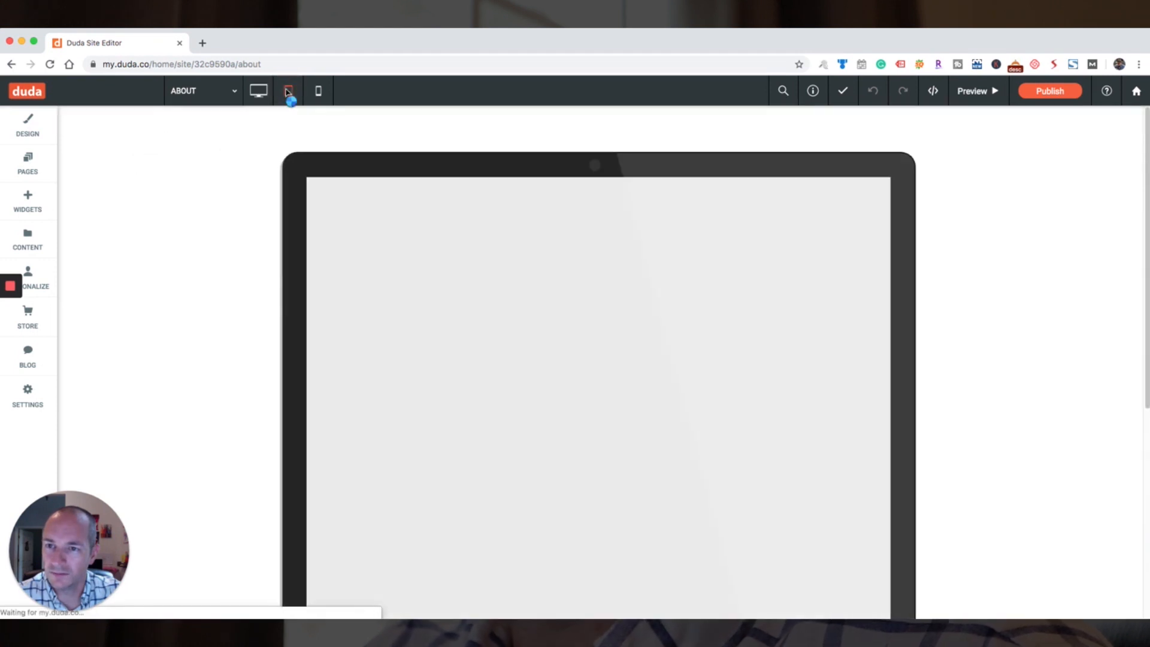
scroll(504, 369, "down", 10)
scroll(527, 427, "up", 3)
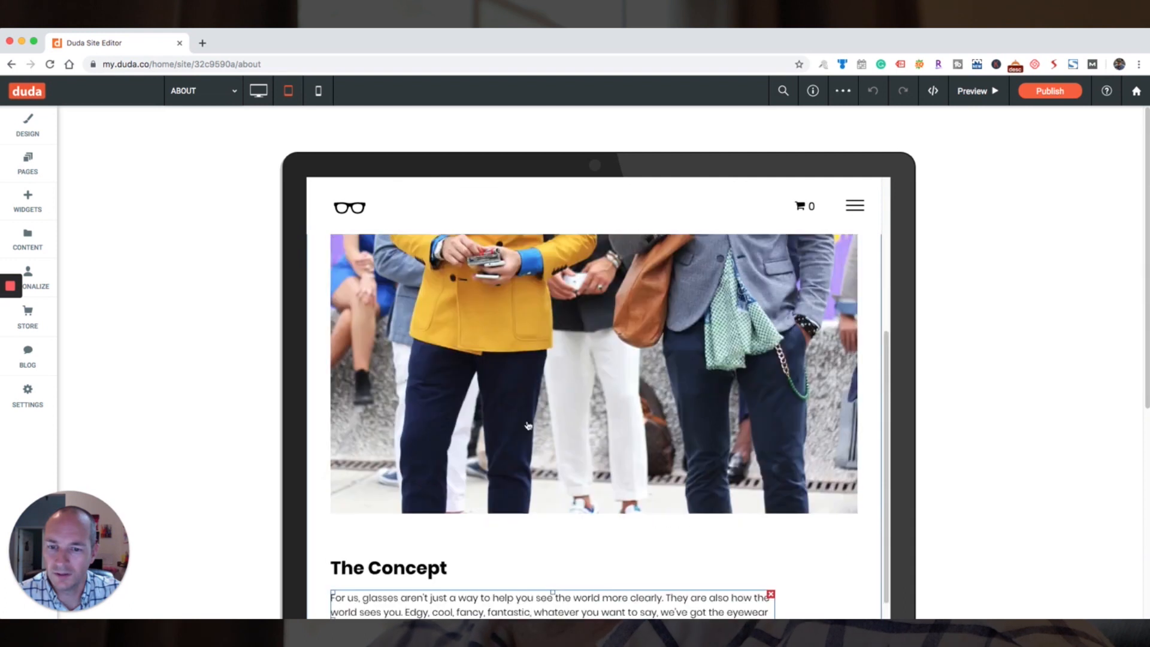
scroll(528, 426, "up", 7)
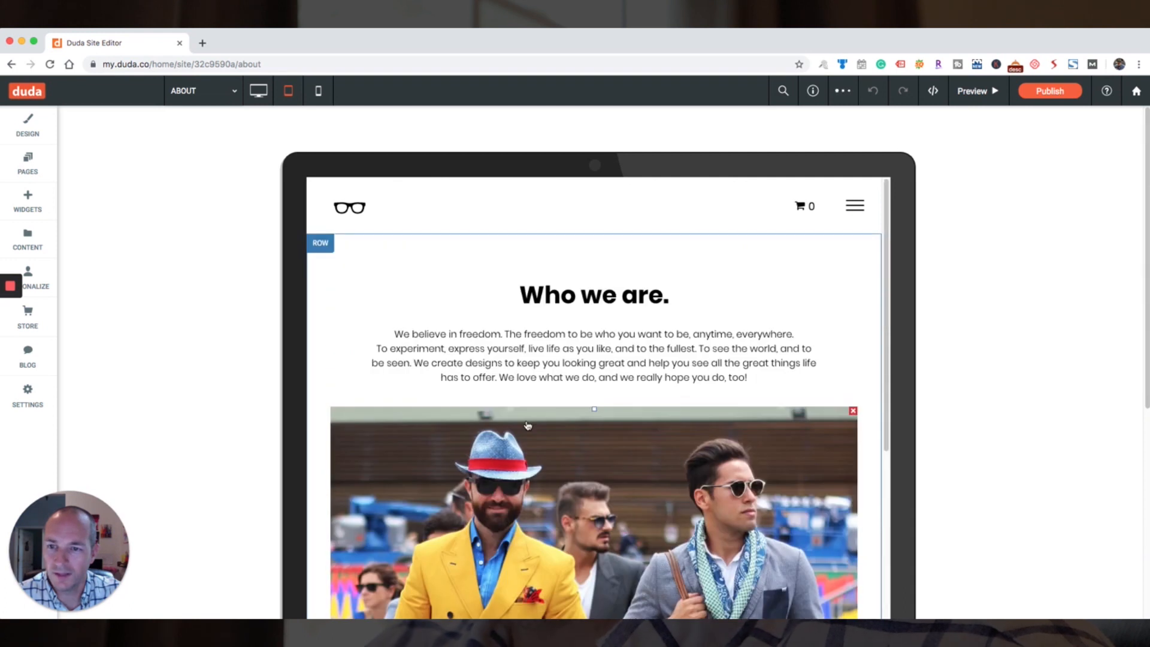
left_click(319, 93)
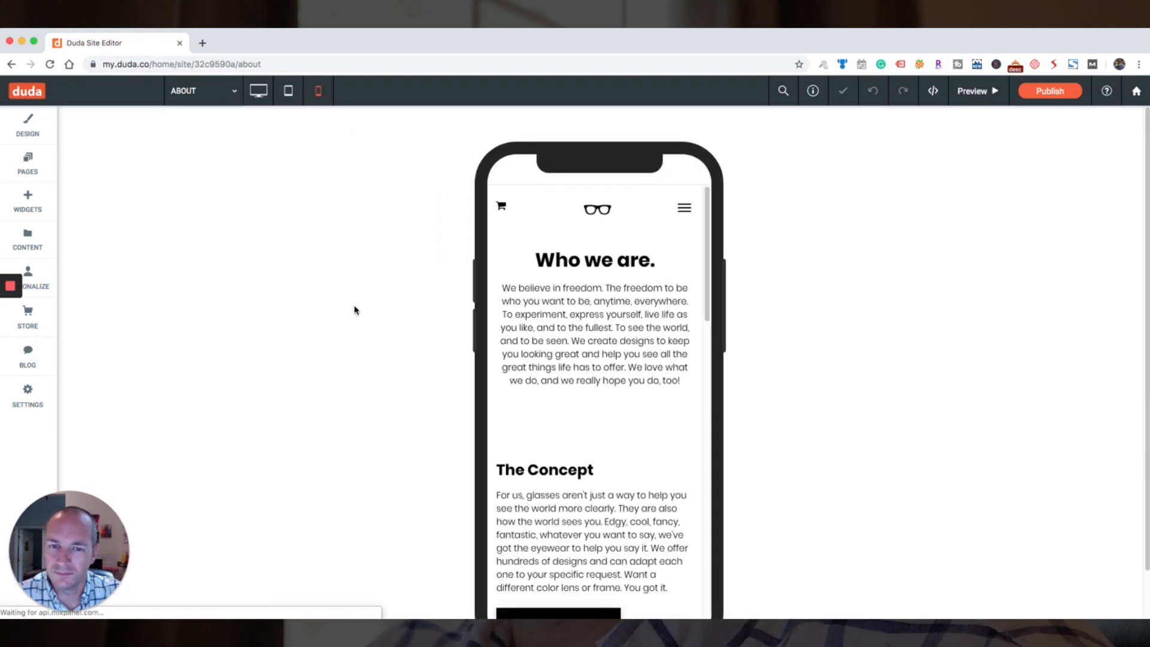
scroll(565, 372, "down", 3)
scroll(566, 371, "up", 3)
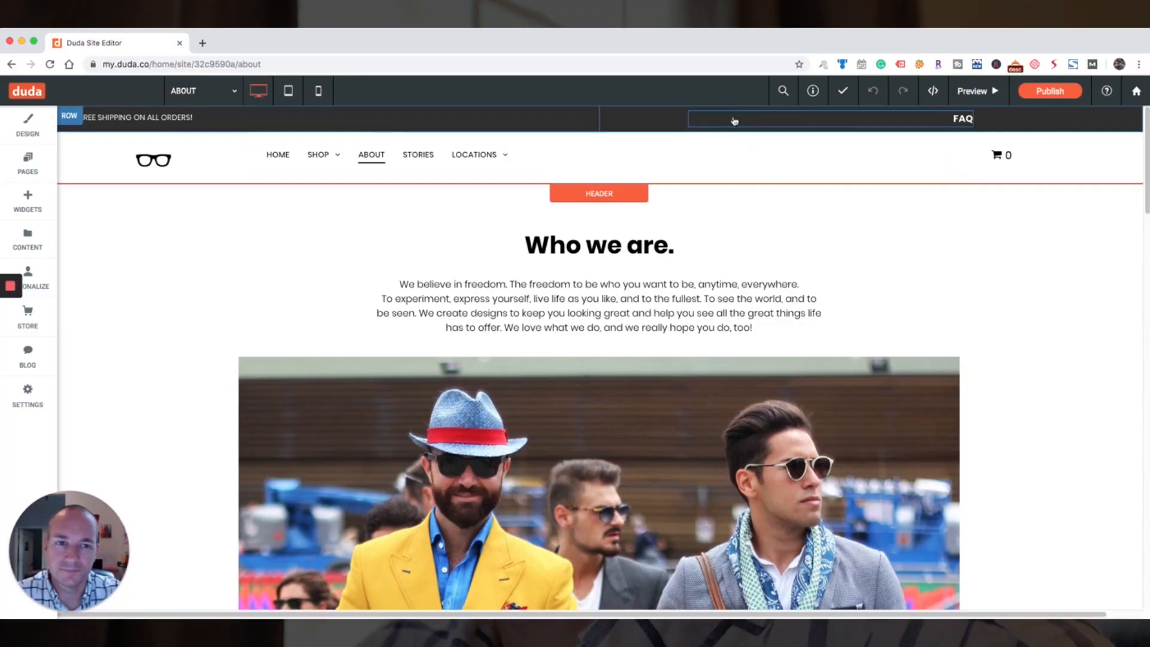
Search the editor's Quick Access for "seo" and "image", and look over the matching entries
left_click(782, 91)
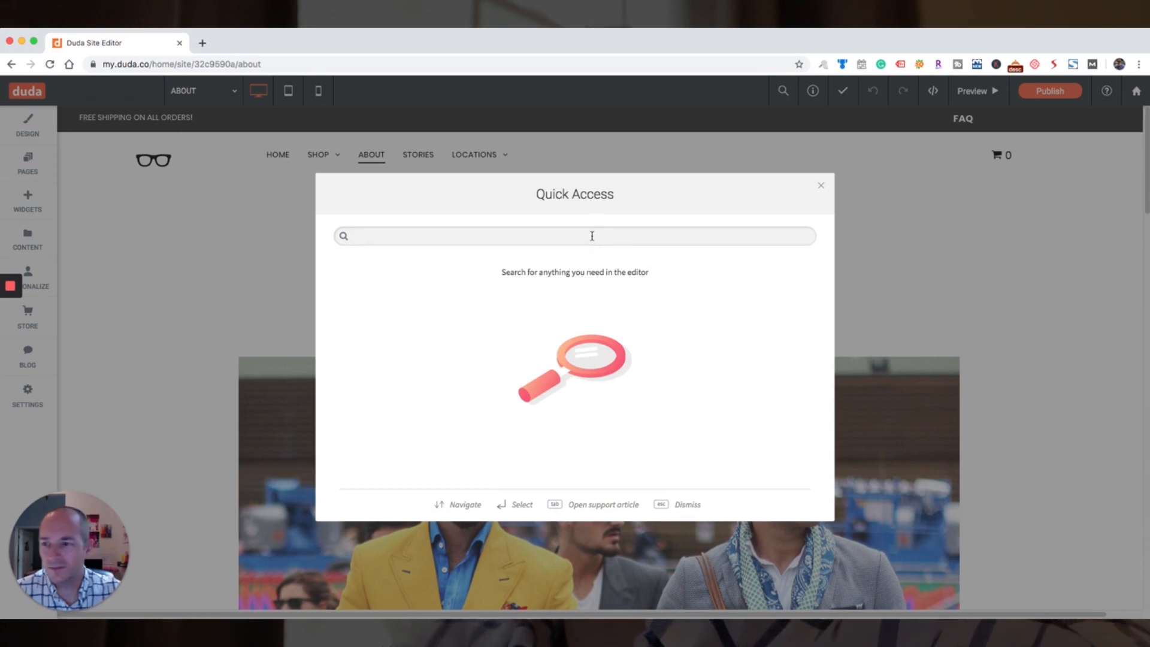
type("seo")
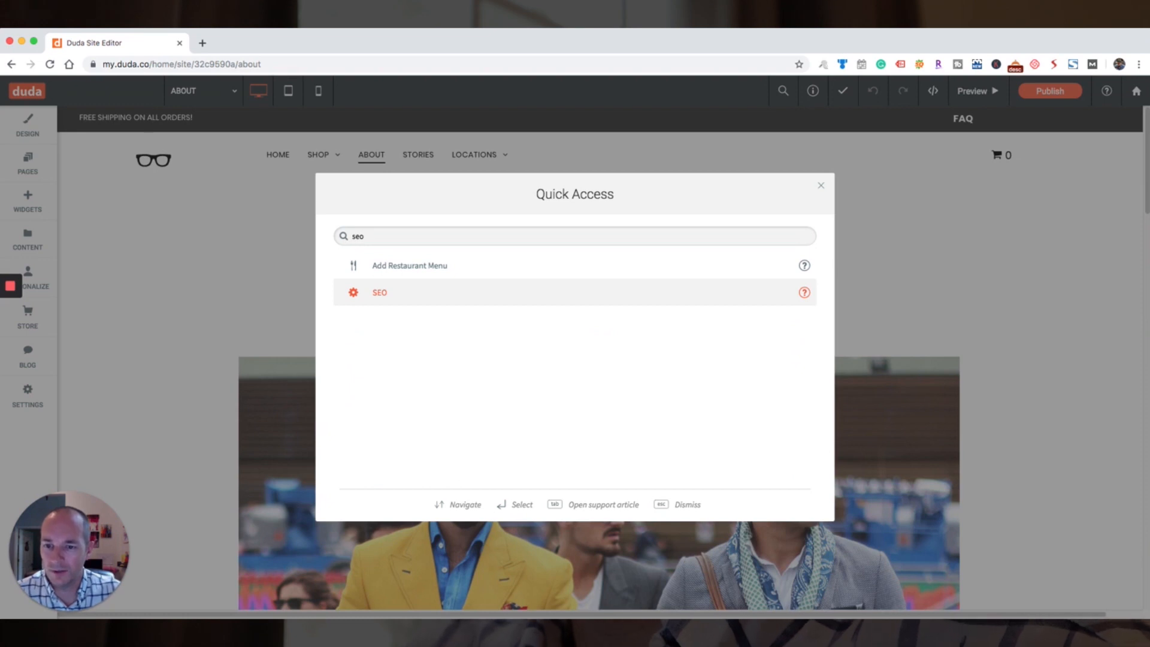
key("BackSpace")
key("BackSpace")
type("image")
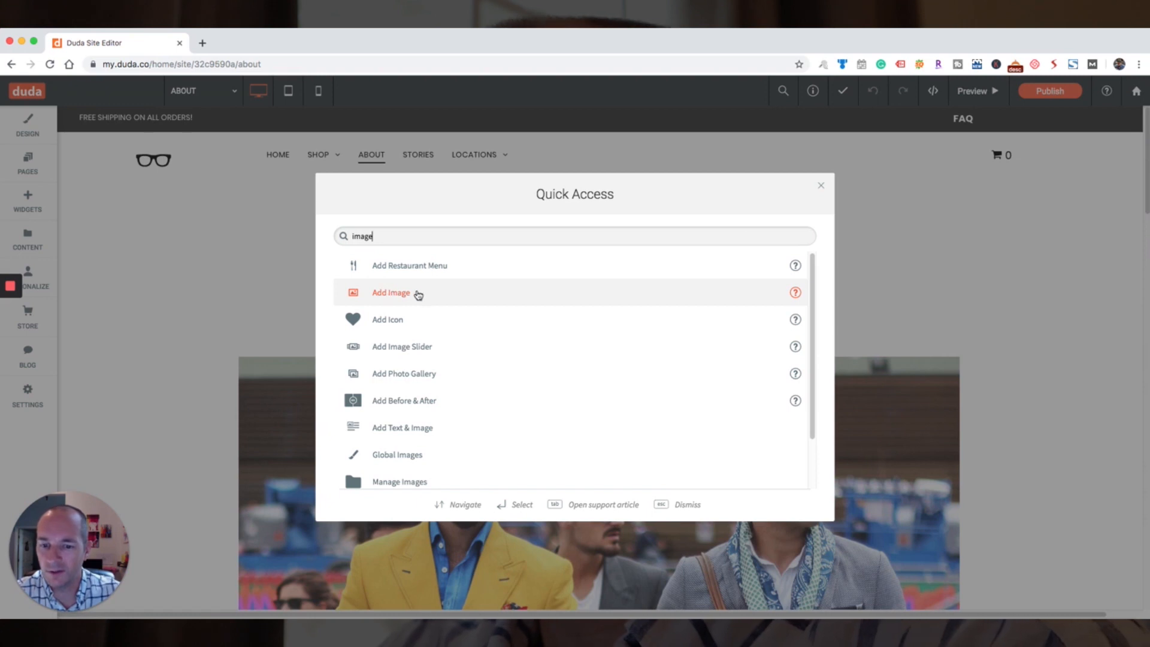
scroll(498, 339, "down", 1)
scroll(617, 318, "up", 1)
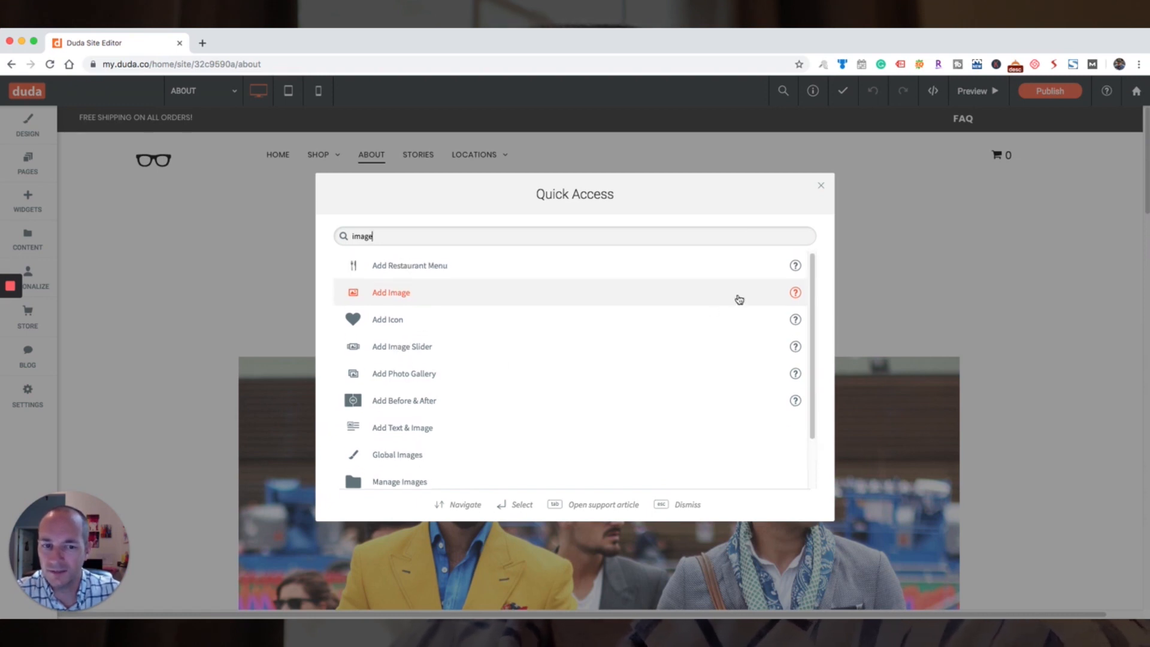
Read the support article for Add Image, and close both the help and Quick Access
left_click(797, 293)
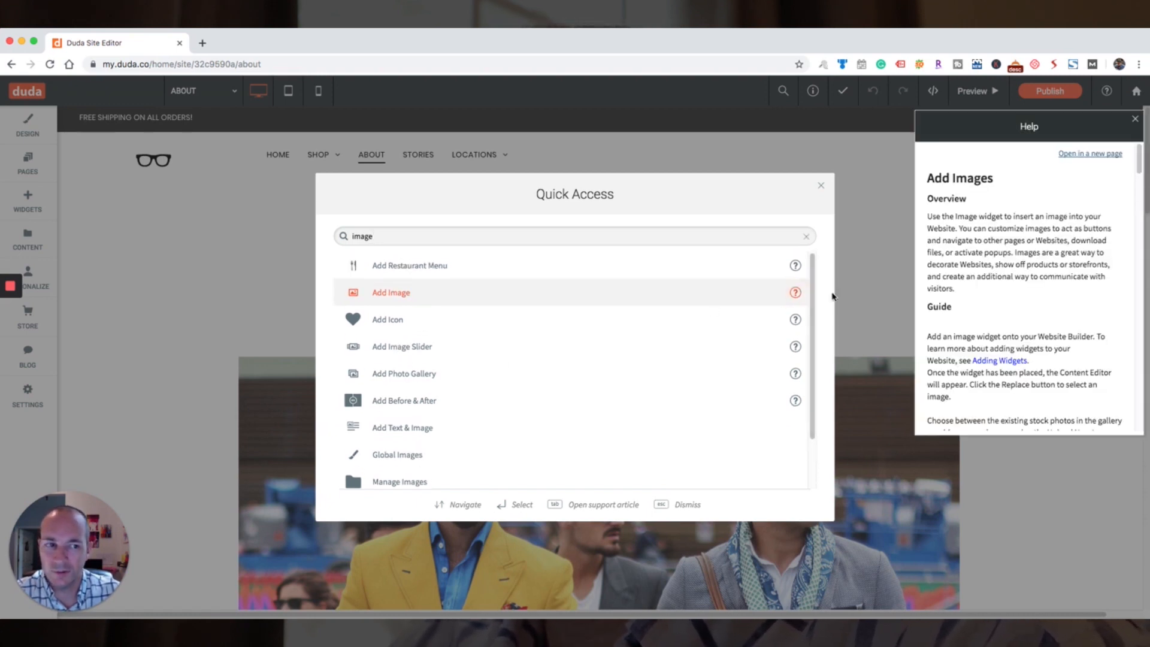
scroll(1122, 147, "down", 2)
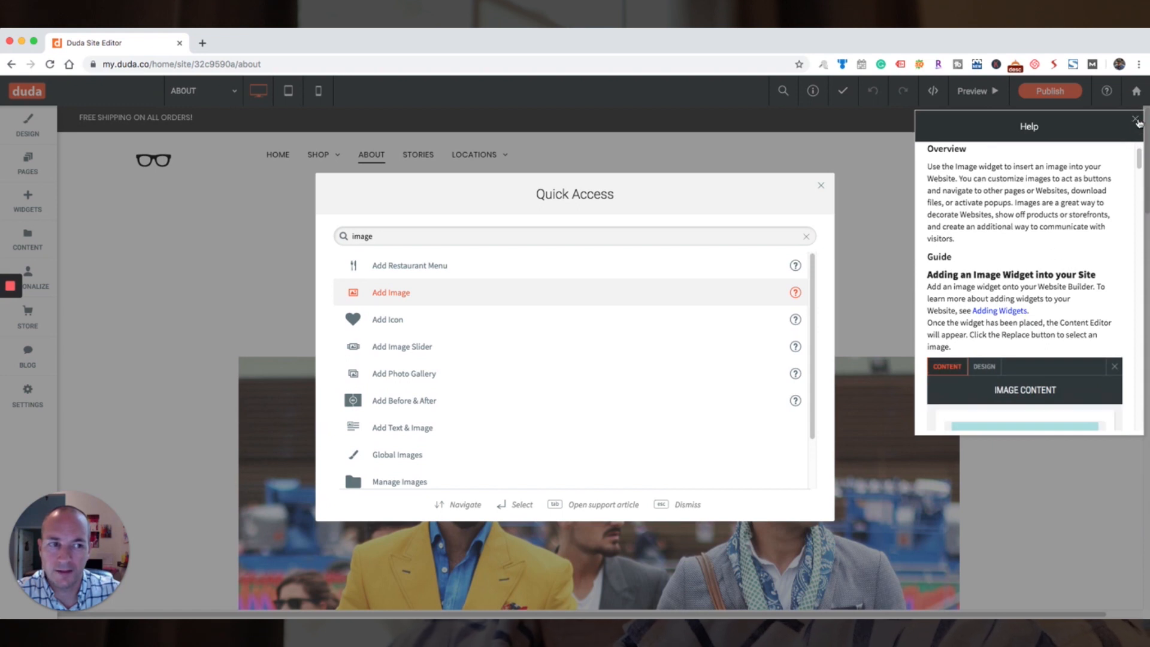
left_click(822, 187)
left_click(821, 186)
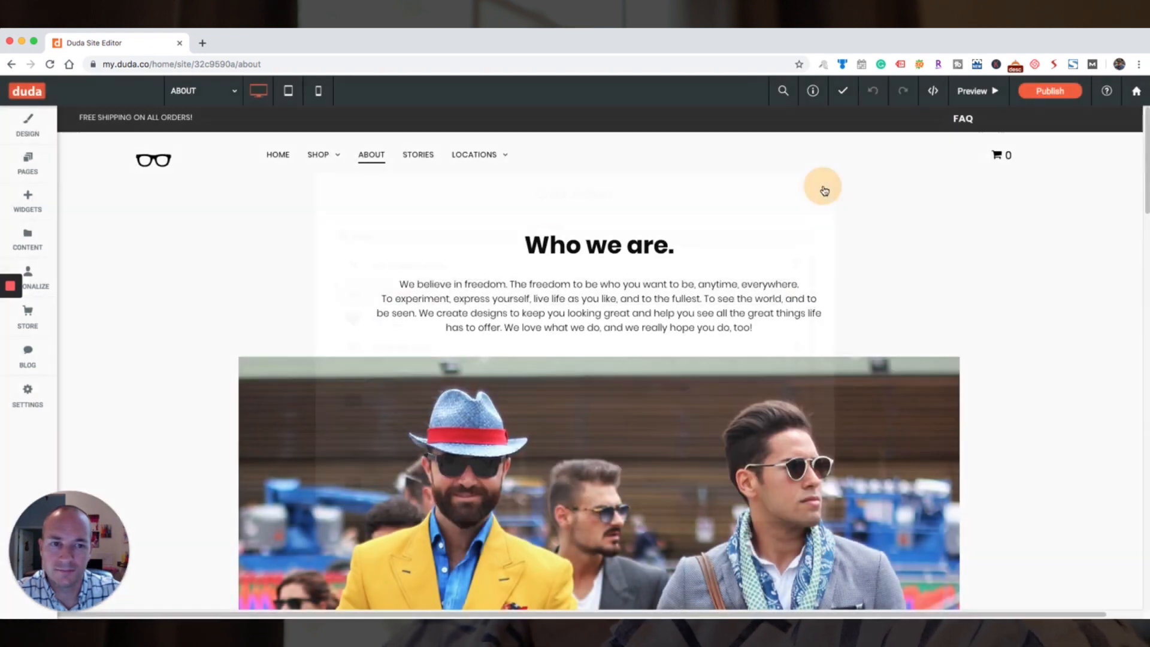
Review the site's information, preview link, stats, editor language choices and experimental features, and close the site details
left_click(811, 93)
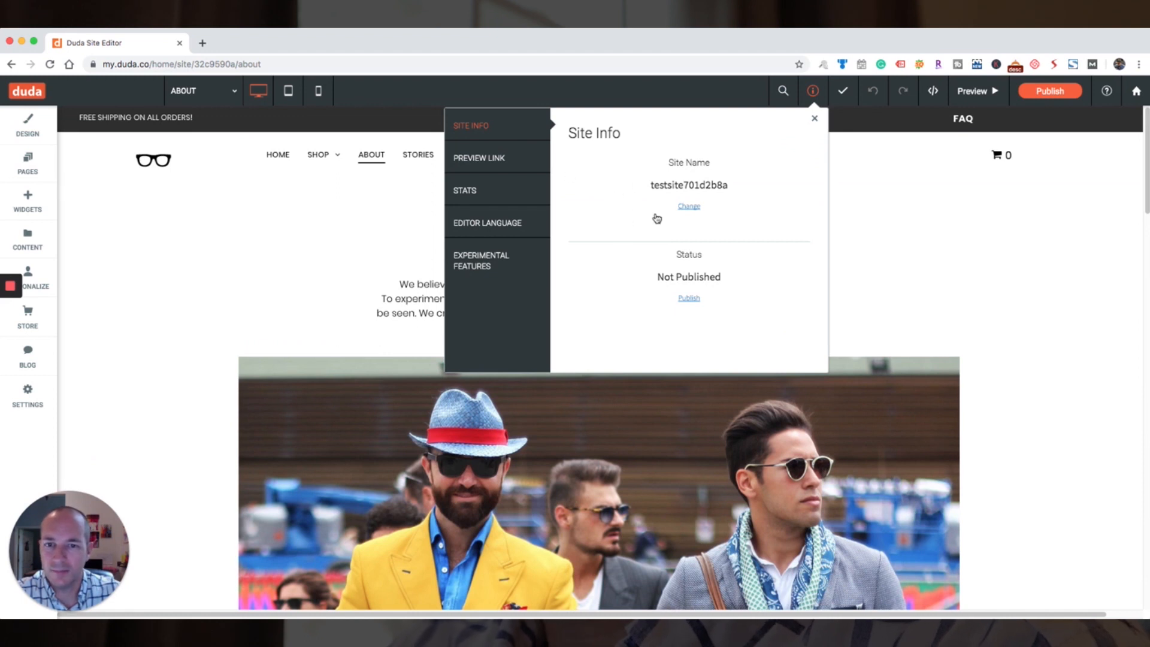
left_click(498, 158)
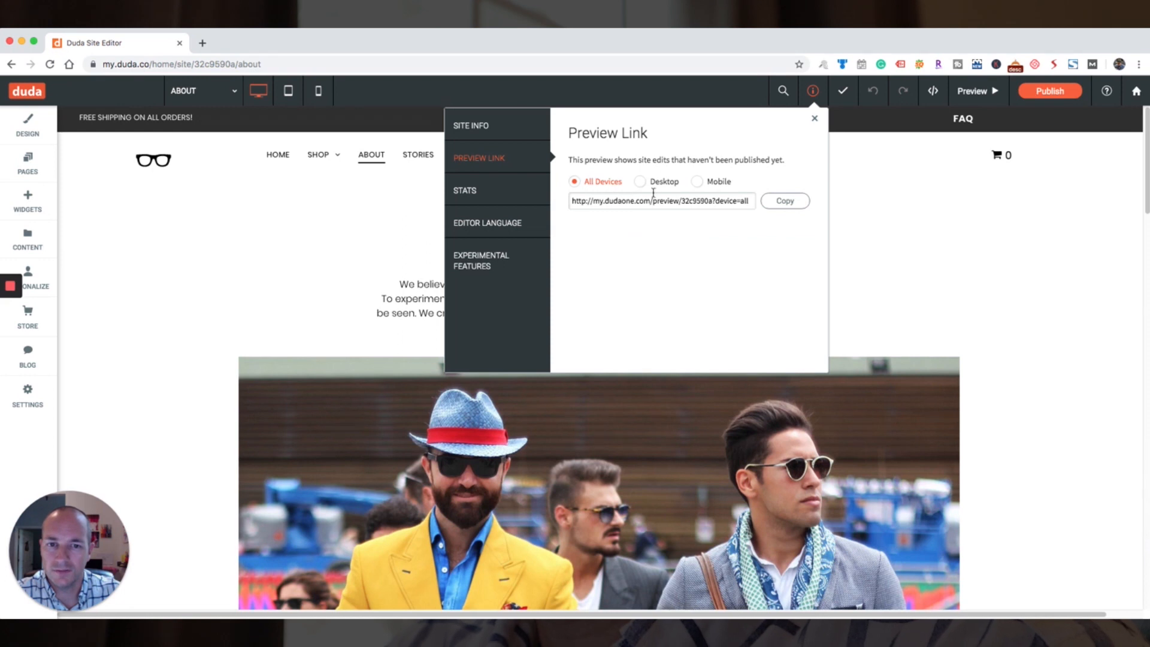
left_click(494, 193)
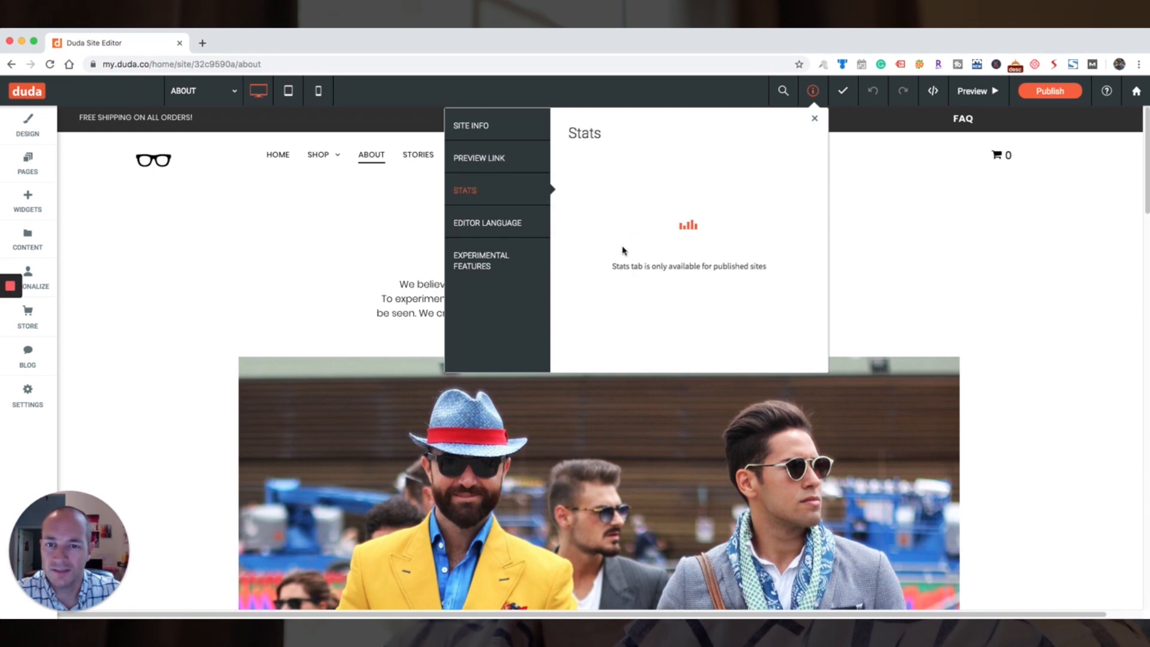
left_click(497, 223)
left_click(720, 199)
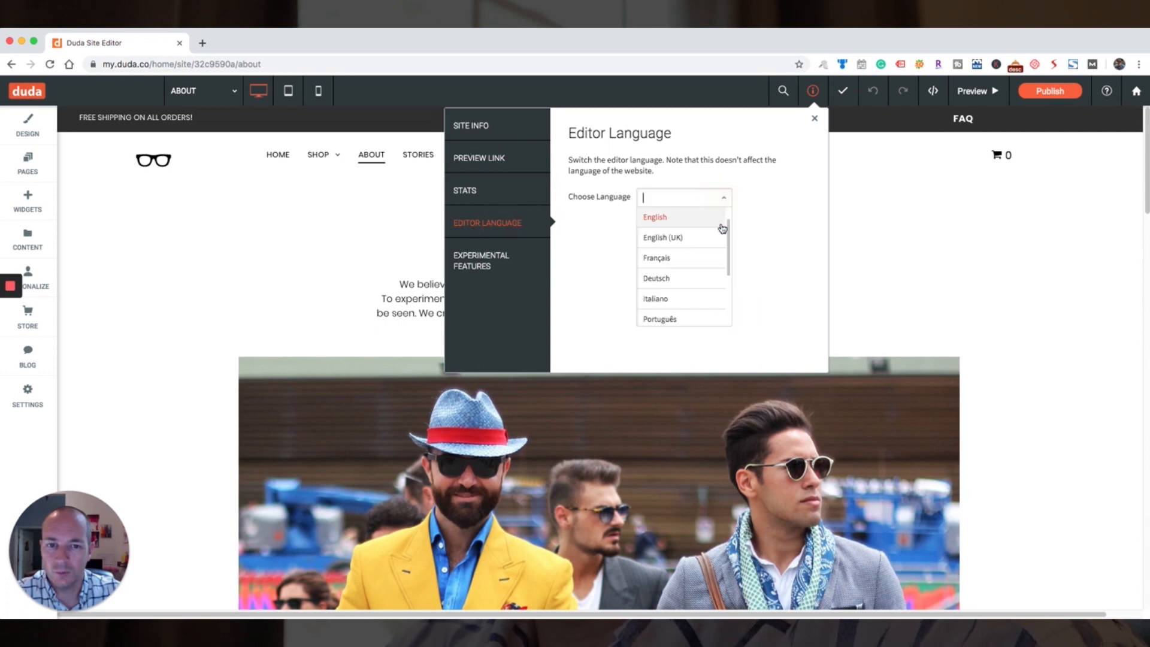
left_click(514, 267)
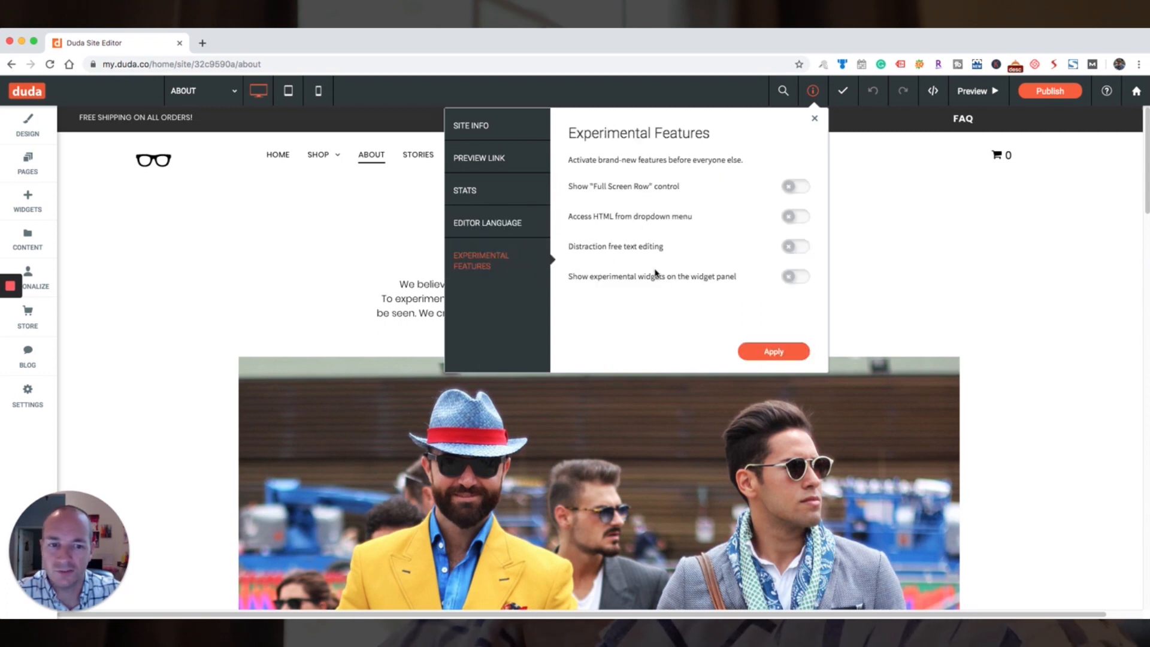
left_click(815, 121)
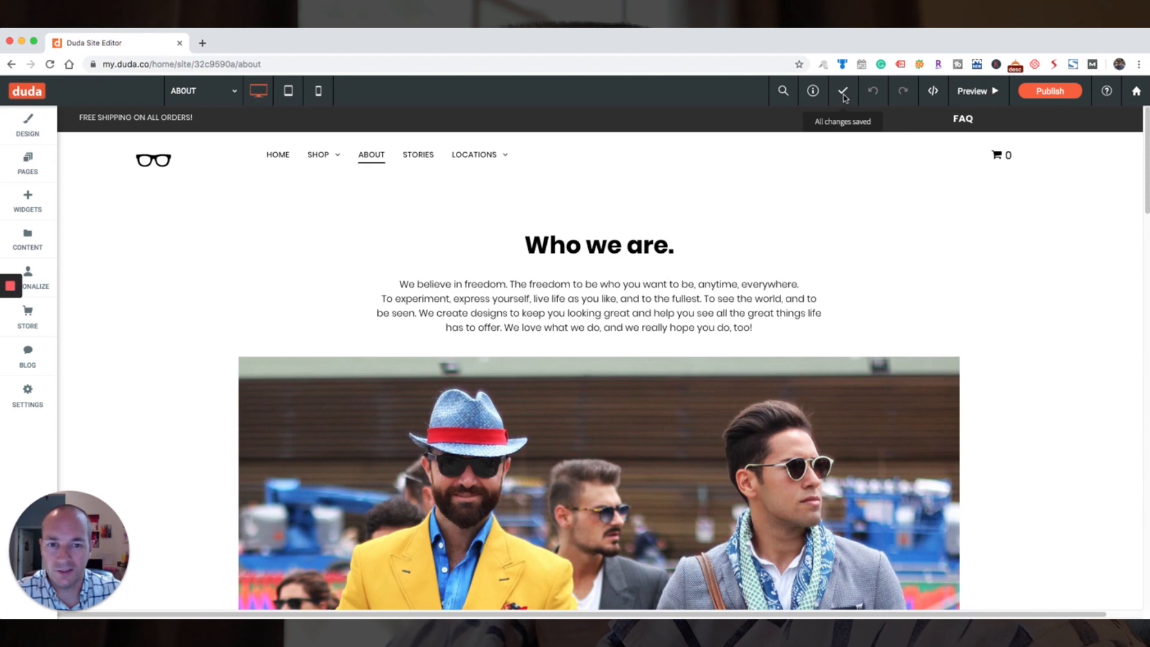
Add four extra dots to the "Who we are." heading on the About page, and undo the edit
left_click(670, 246)
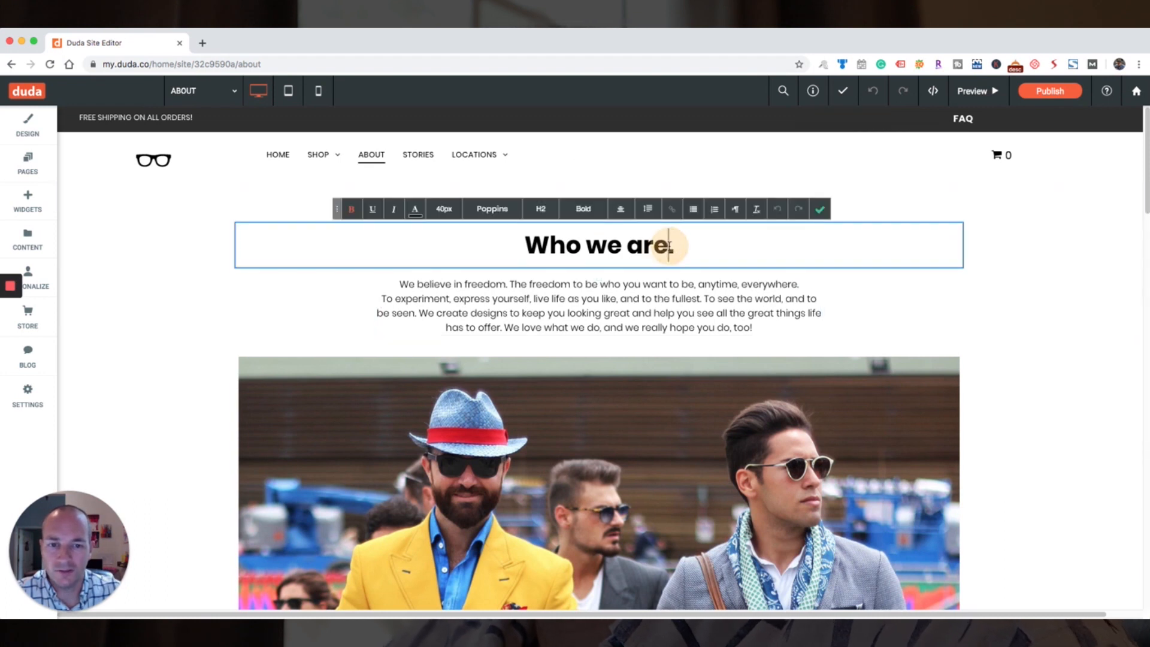
type("....")
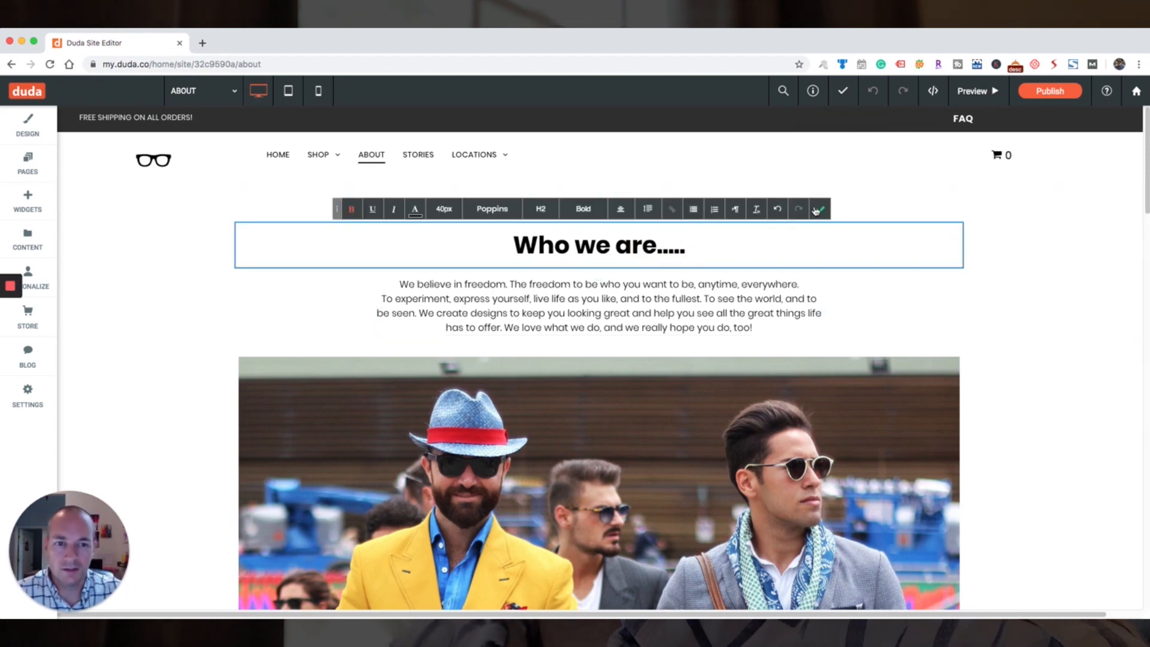
left_click(818, 209)
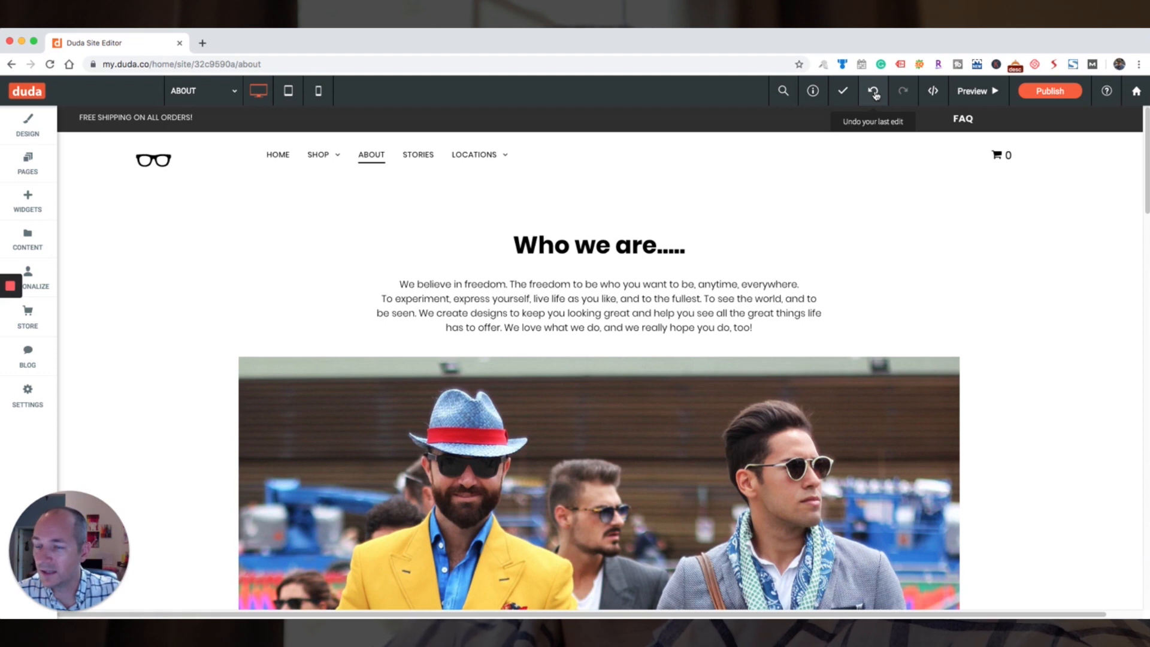
left_click(874, 91)
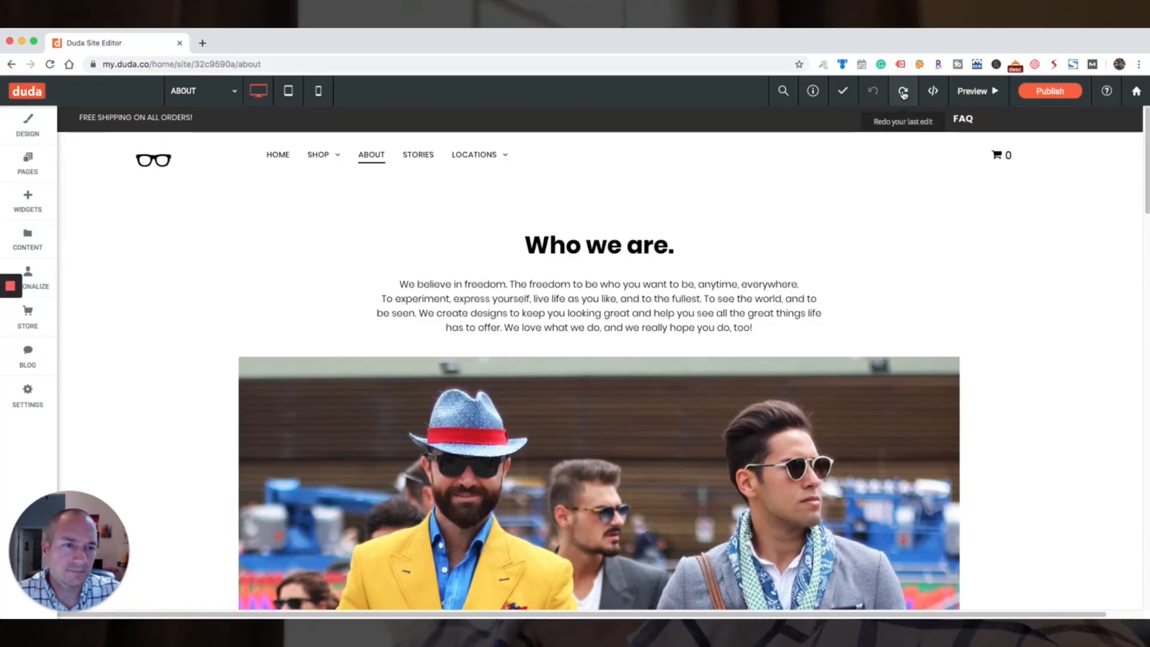
Inspect the page and site HTML/CSS files in developer mode, and return to the visual editor
left_click(934, 91)
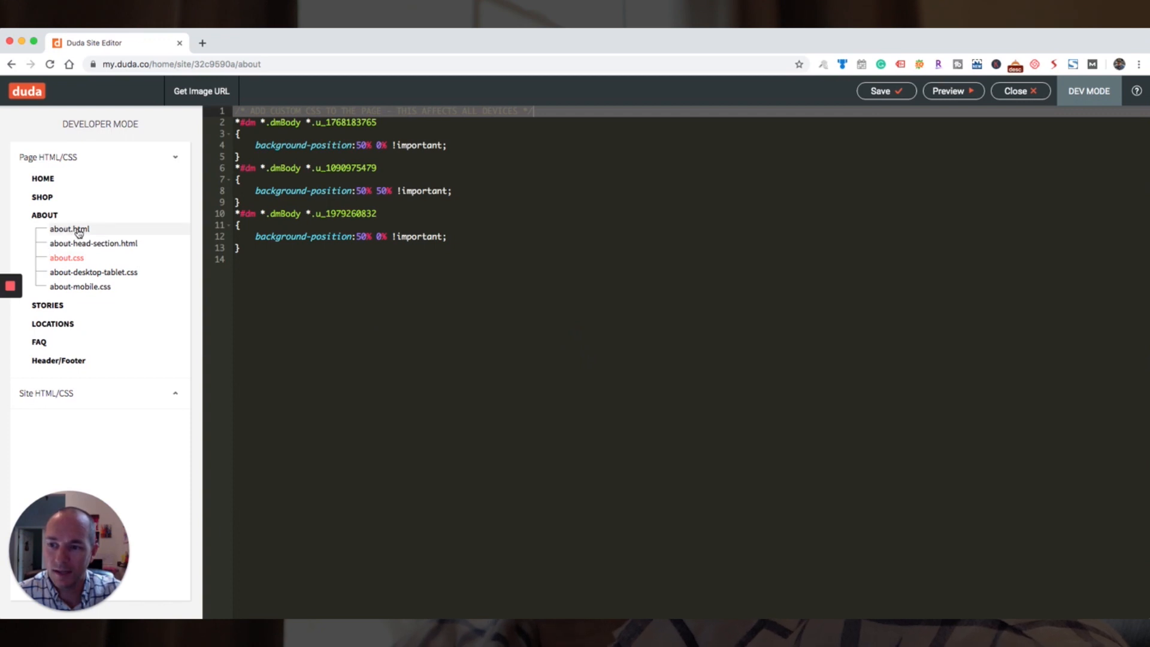
left_click(106, 397)
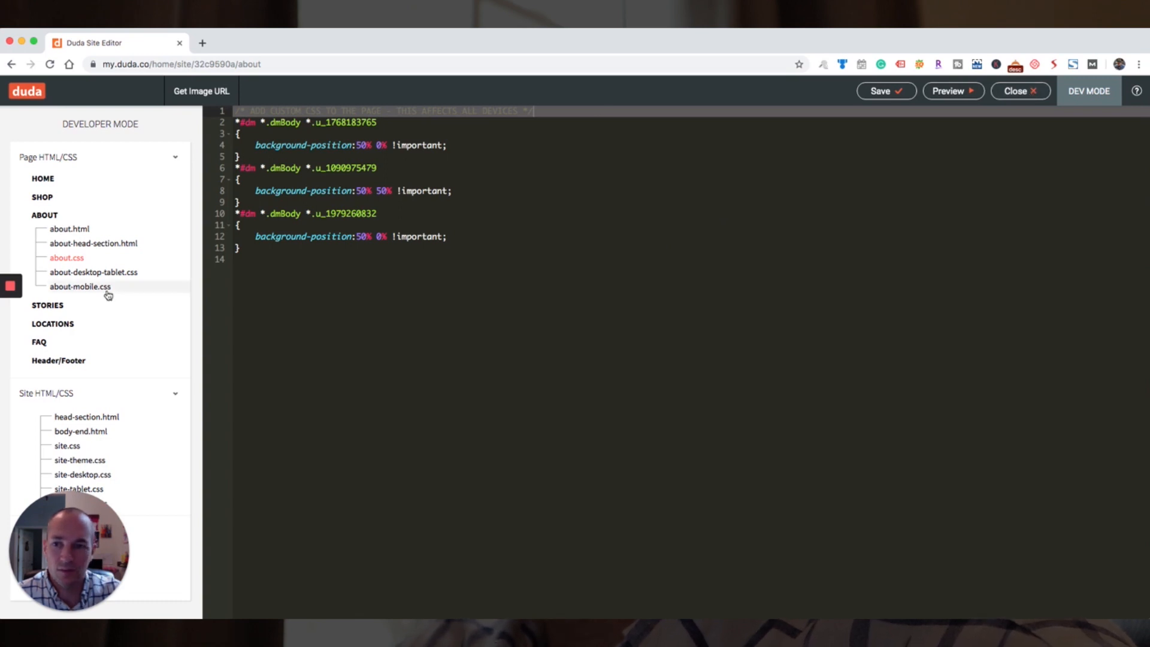
left_click(1019, 91)
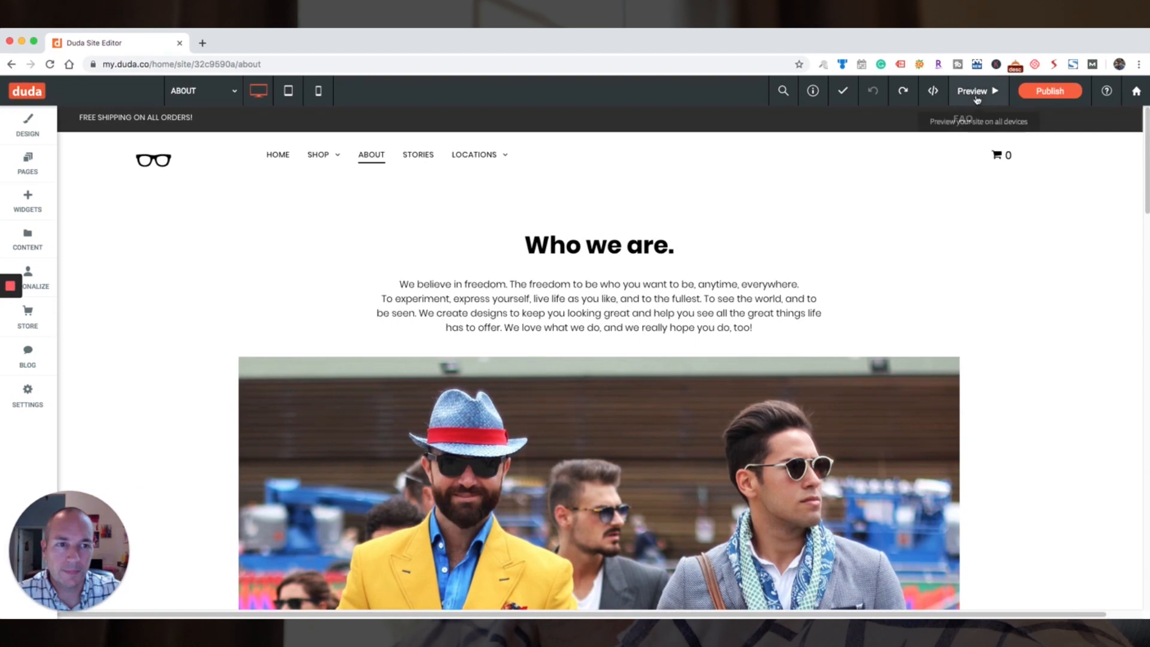
Preview the About page on desktop, tablet and mobile side by side, and return to the editor
left_click(980, 92)
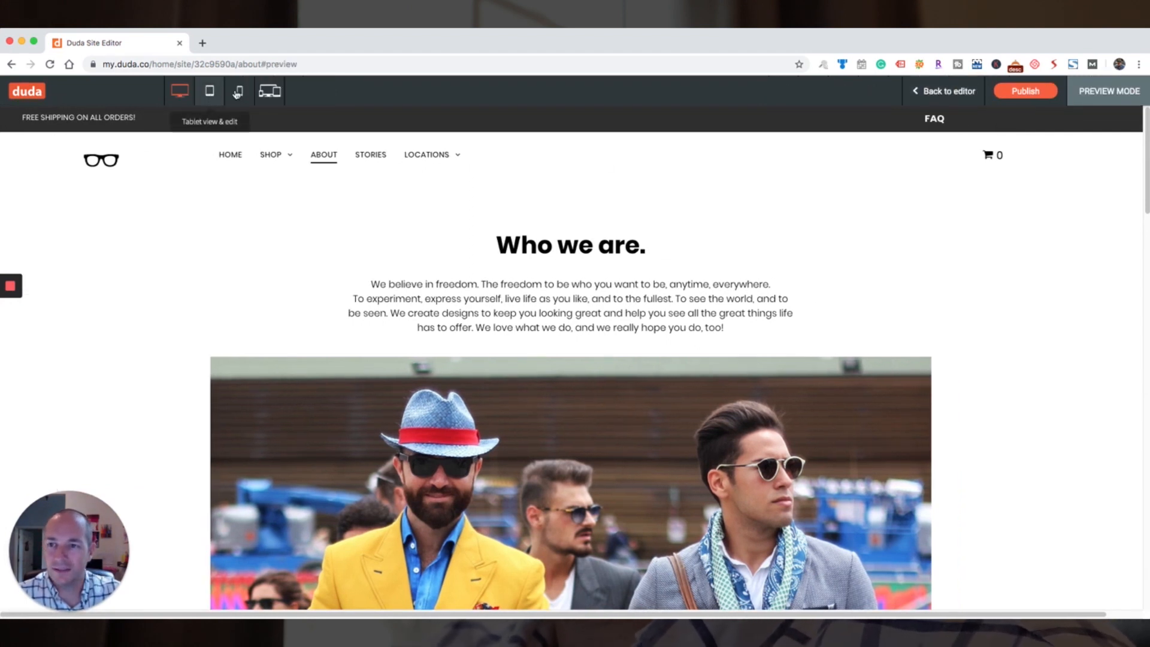
left_click(269, 93)
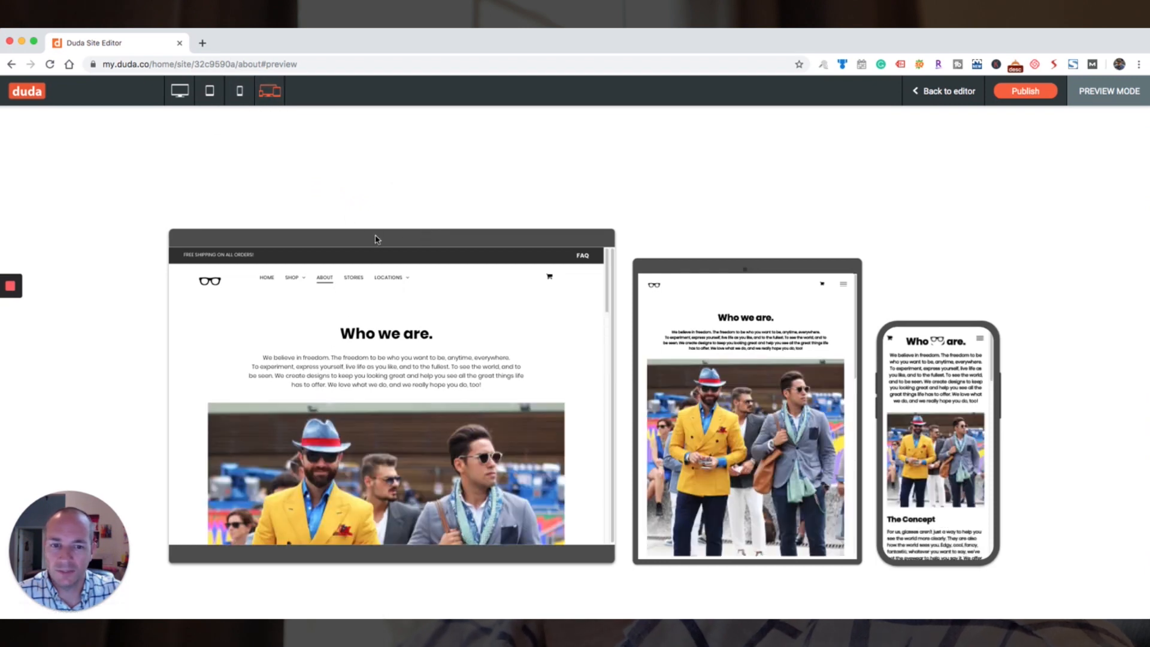
left_click(949, 93)
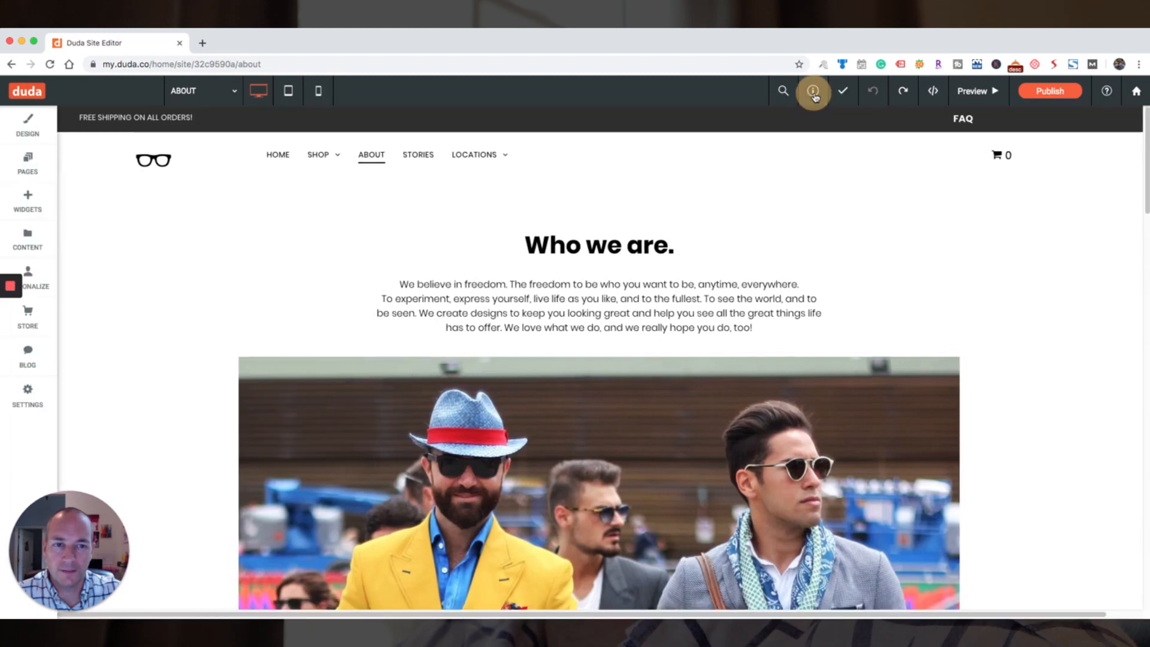
Show the site's shareable preview link for unpublished edits in the site details, and close them
left_click(813, 91)
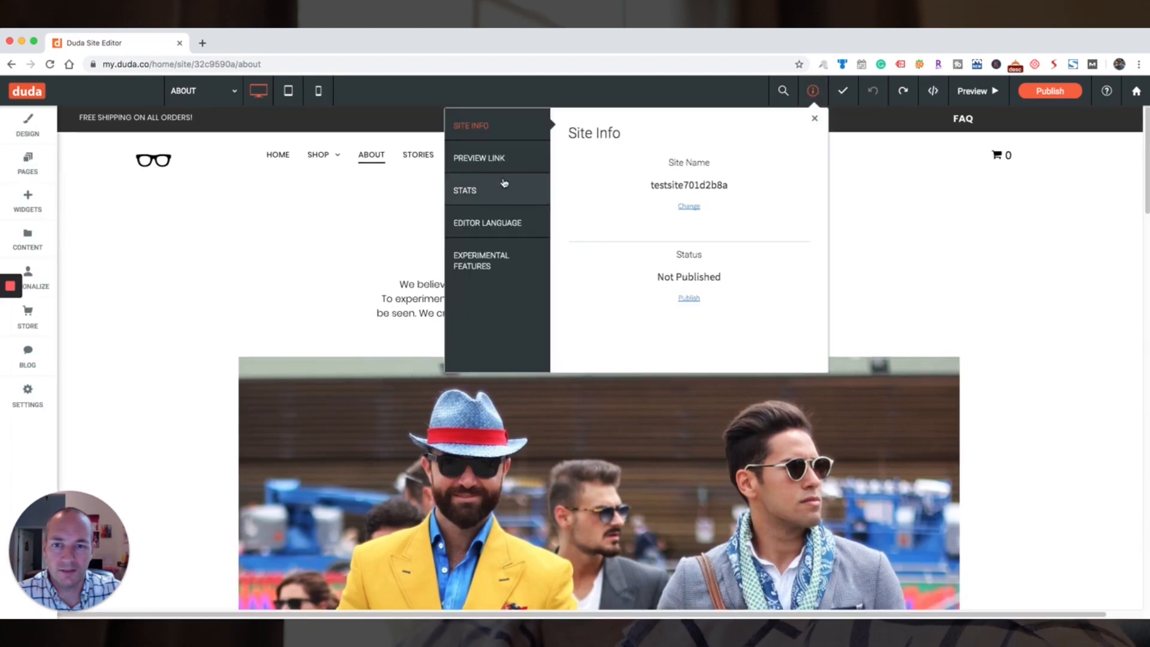
left_click(486, 161)
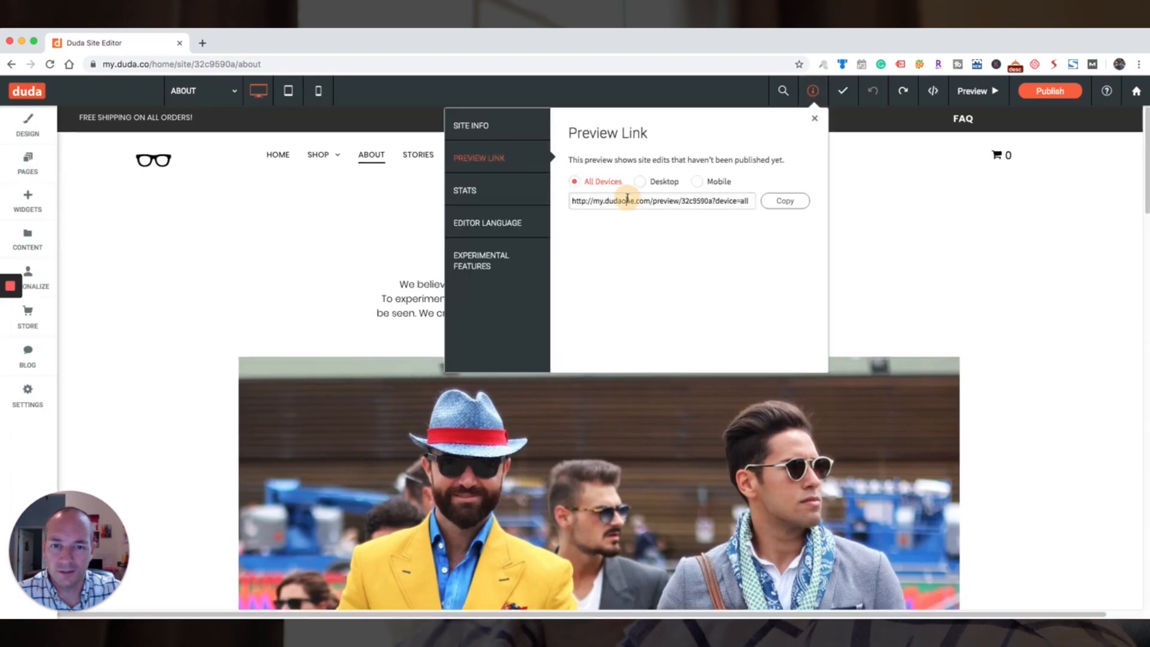
left_click(815, 119)
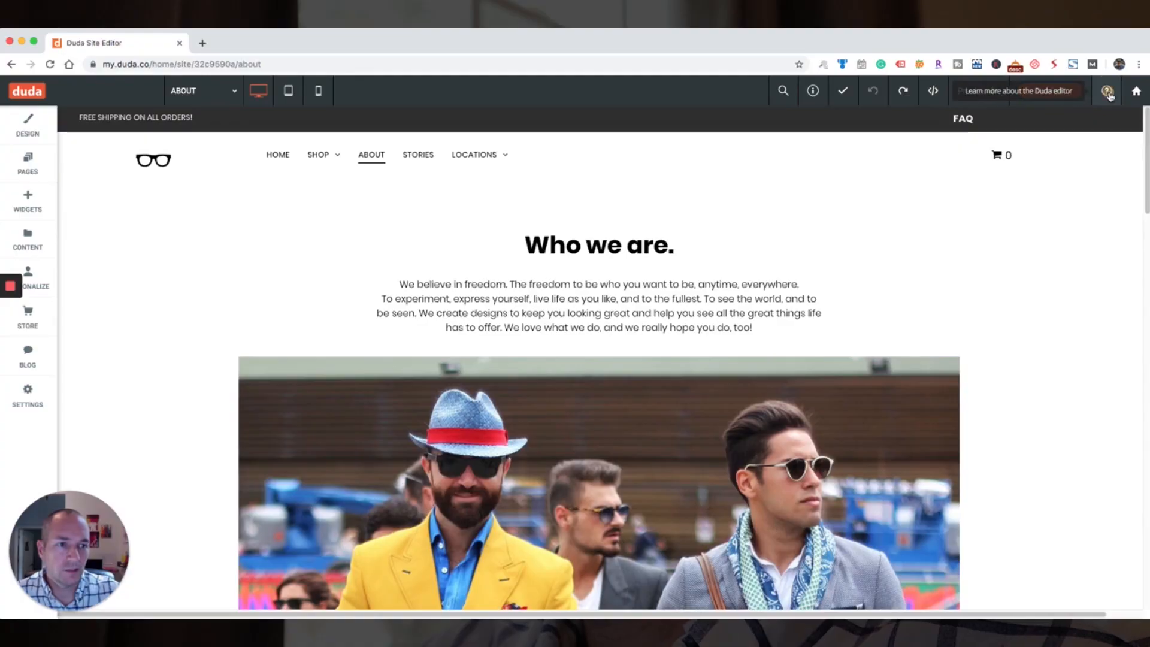
Open the Duda Help Center in a separate browser tab and return to the site editor
left_click(1110, 95)
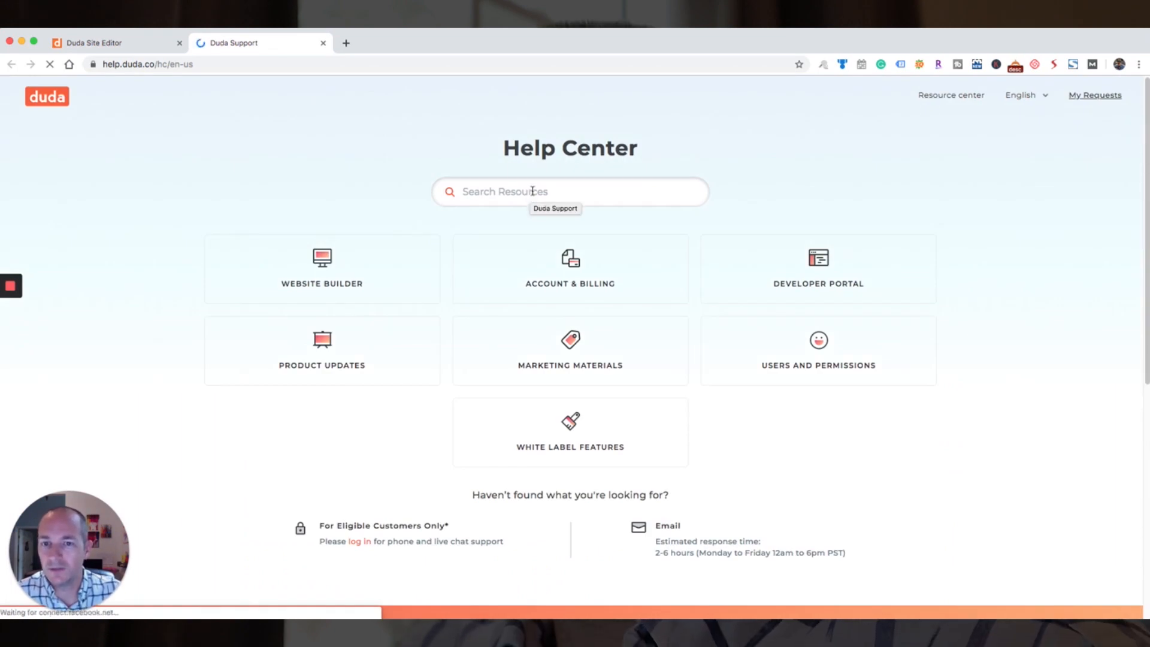
left_click(123, 45)
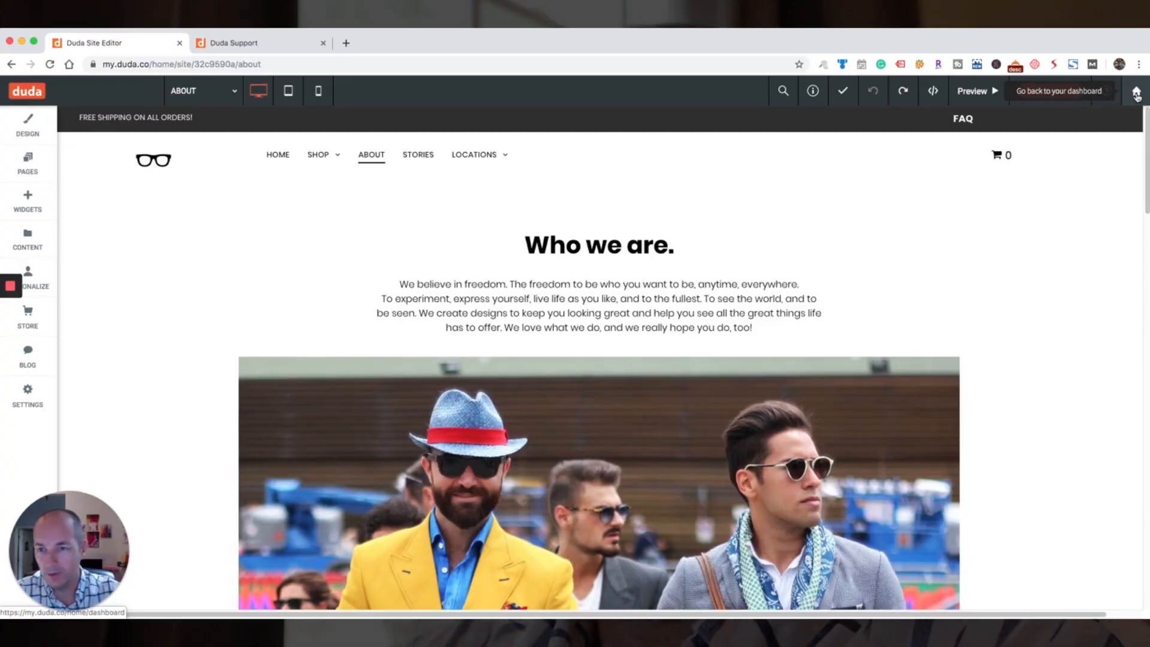
left_click(386, 303)
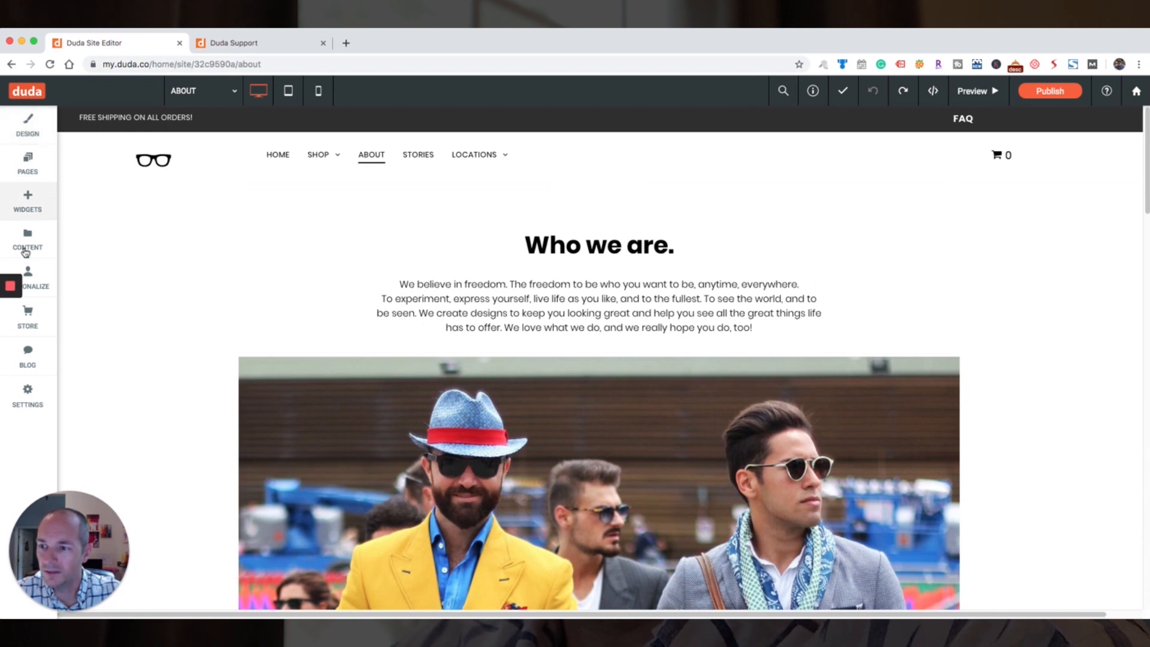
Review the global text design settings, including the extra paragraph options and the H1 and H3 title styles, and return to the global design list
left_click(28, 126)
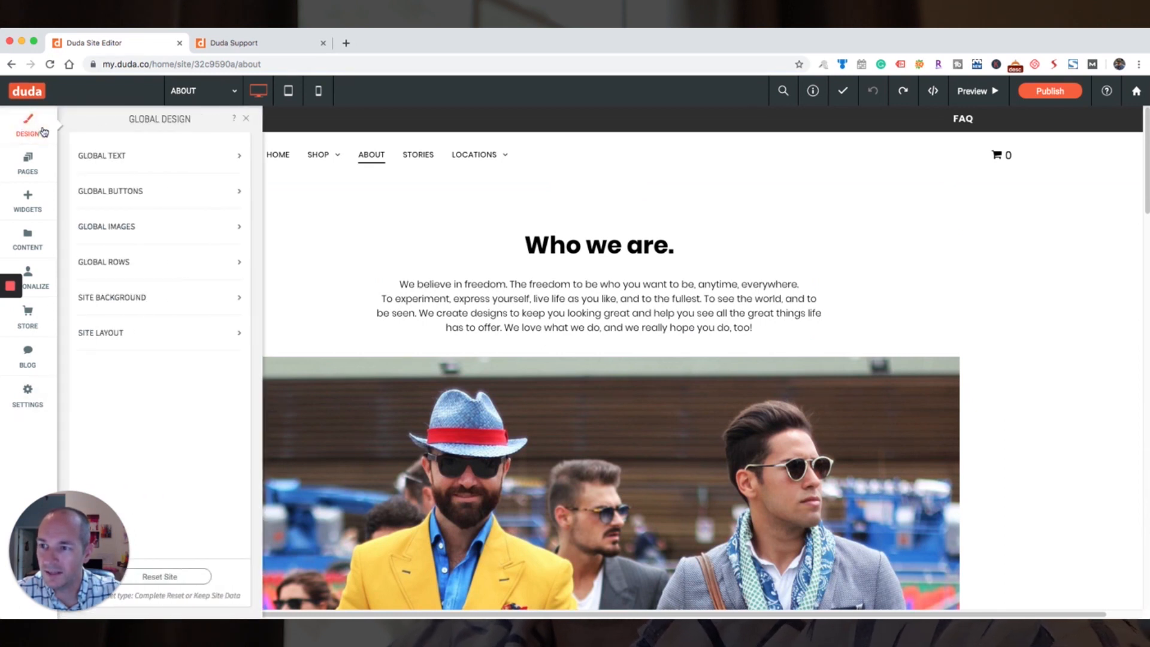
left_click(131, 159)
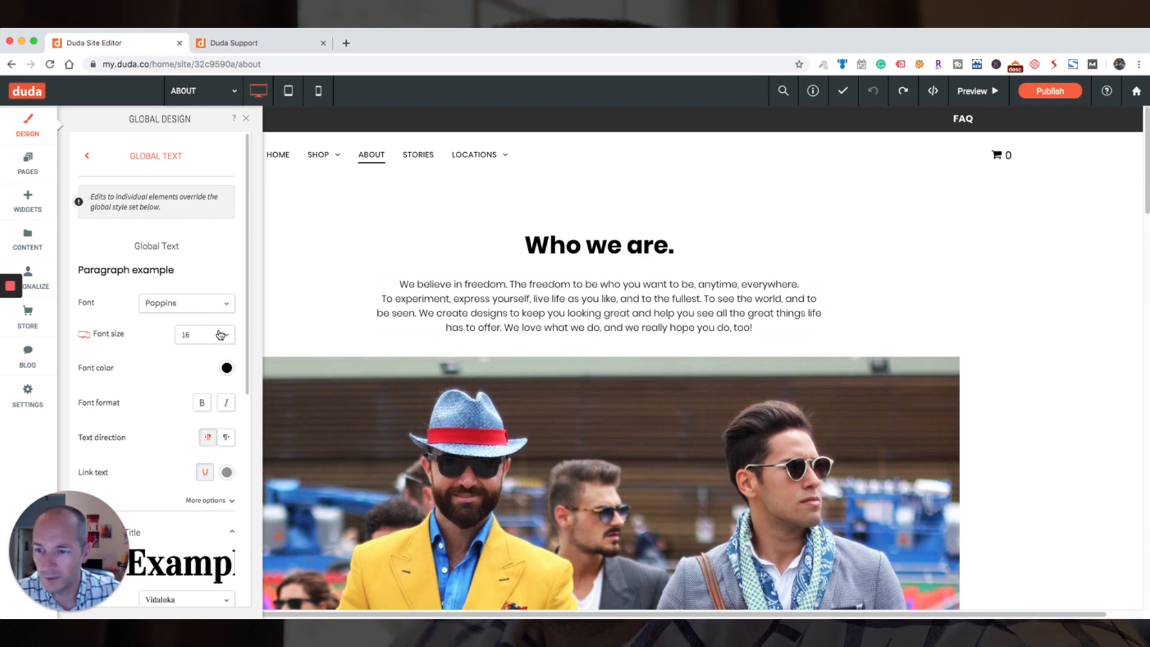
scroll(190, 353, "down", 5)
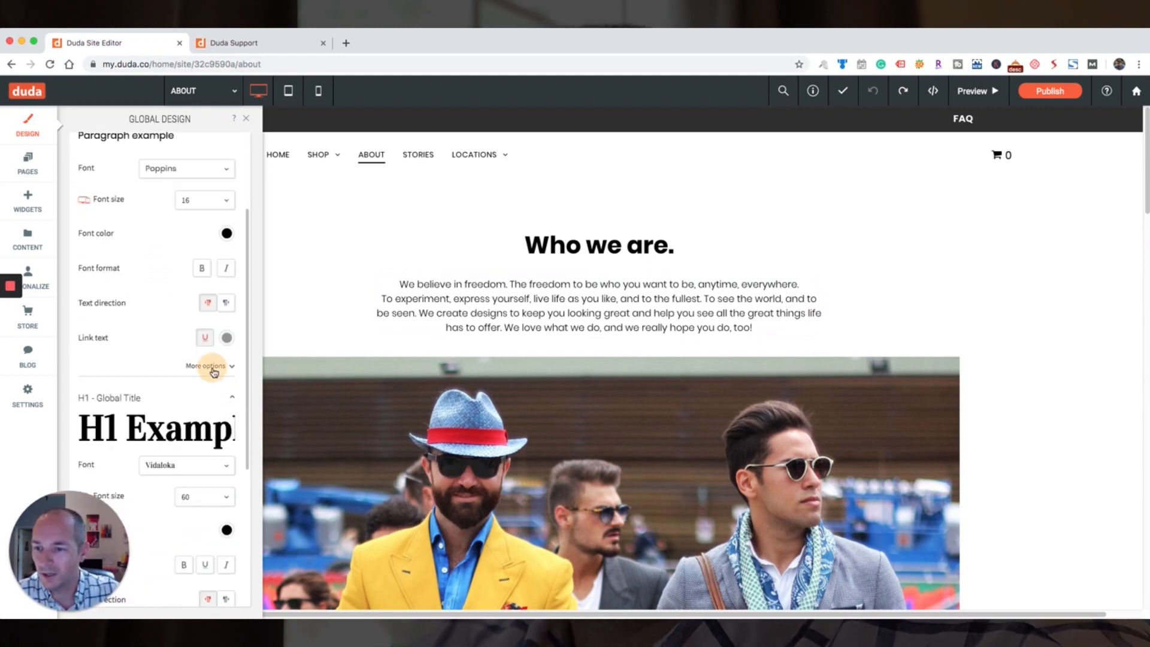
left_click(213, 366)
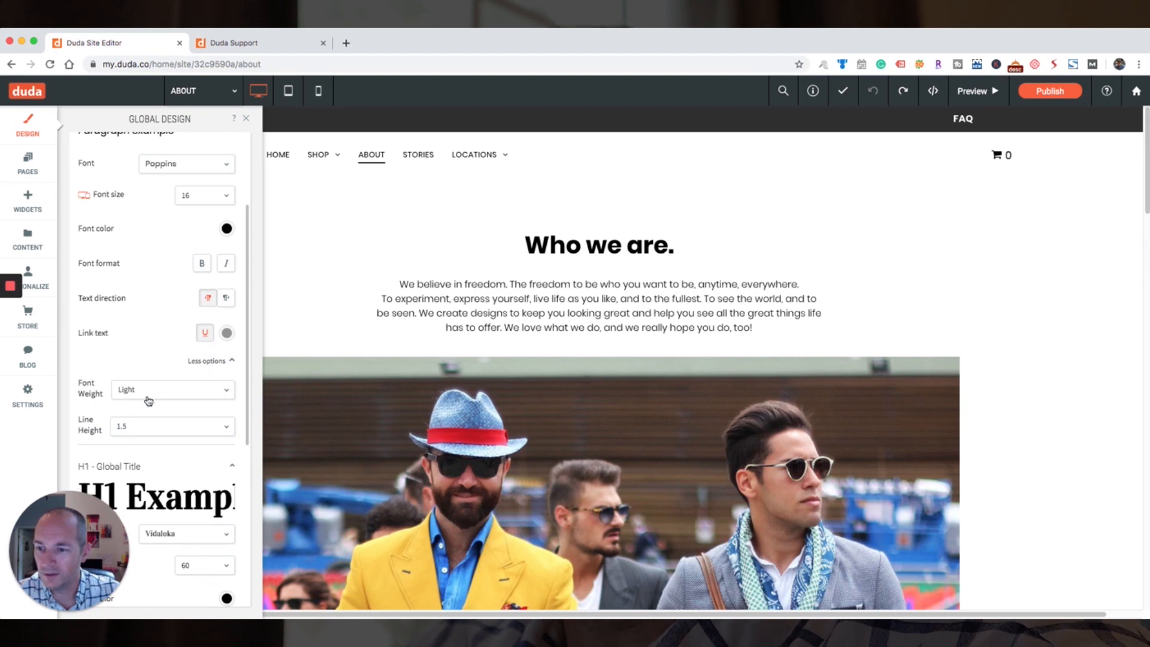
scroll(143, 404, "down", 10)
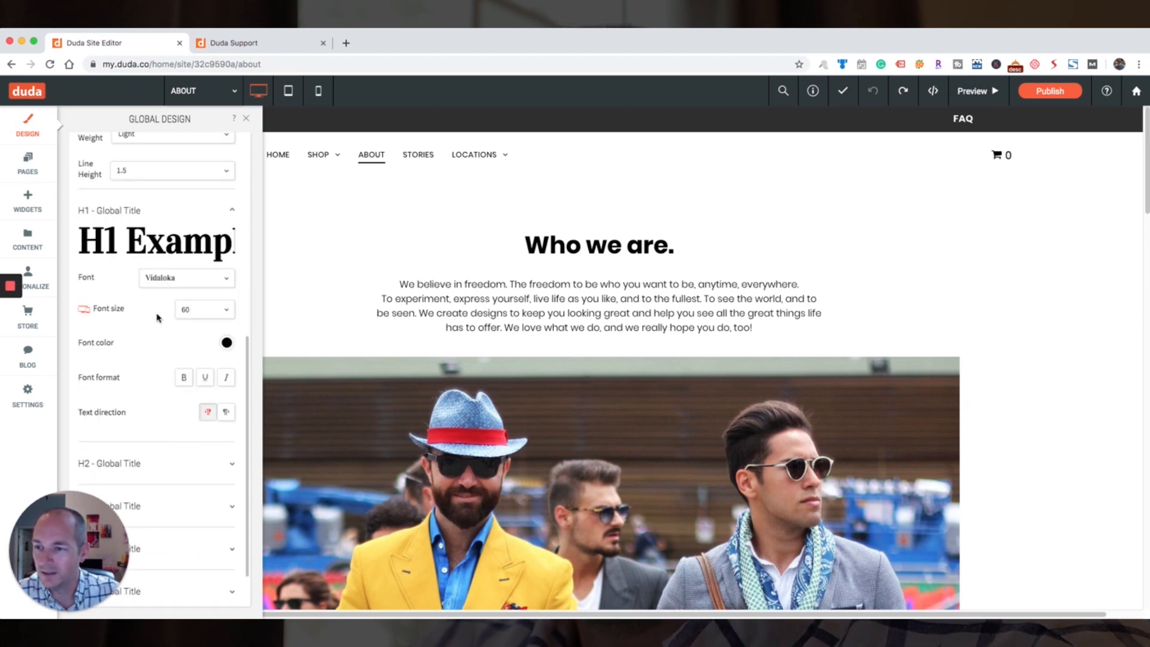
scroll(151, 290, "down", 2)
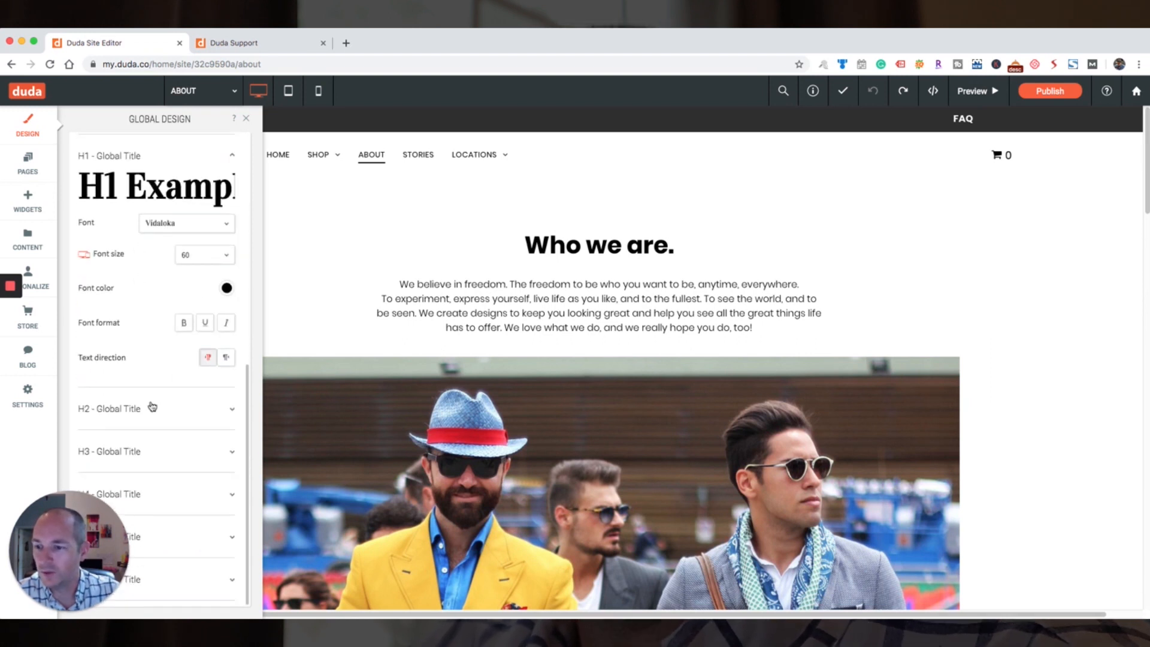
left_click(233, 459)
scroll(197, 471, "down", 1)
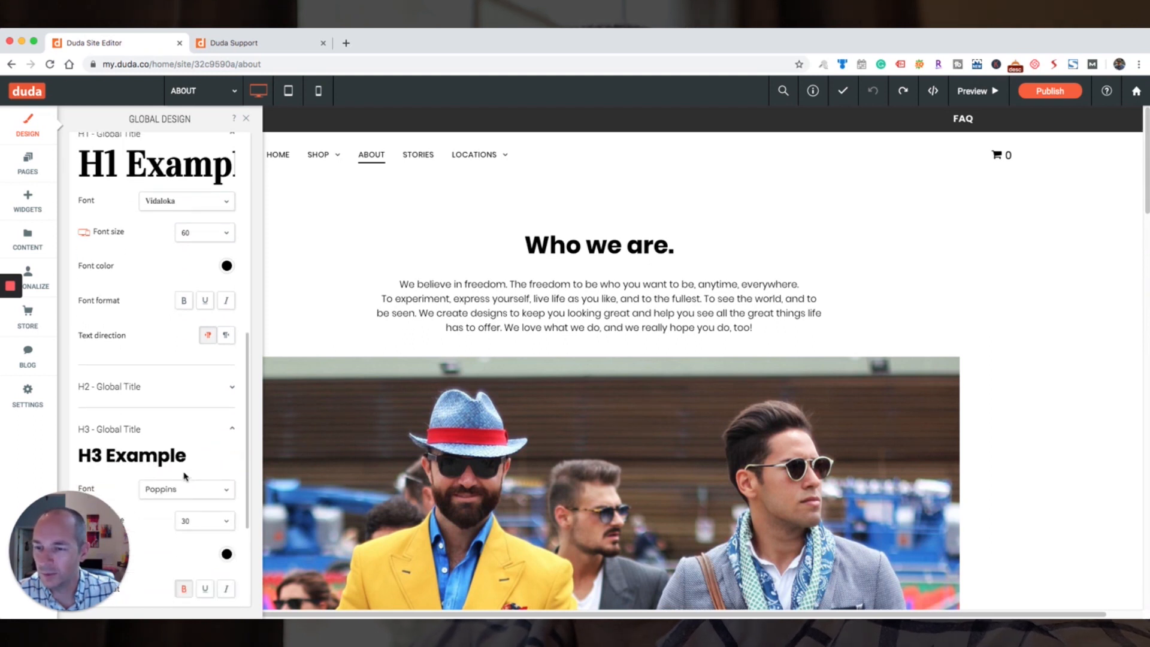
scroll(184, 476, "up", 2)
scroll(90, 158, "up", 6)
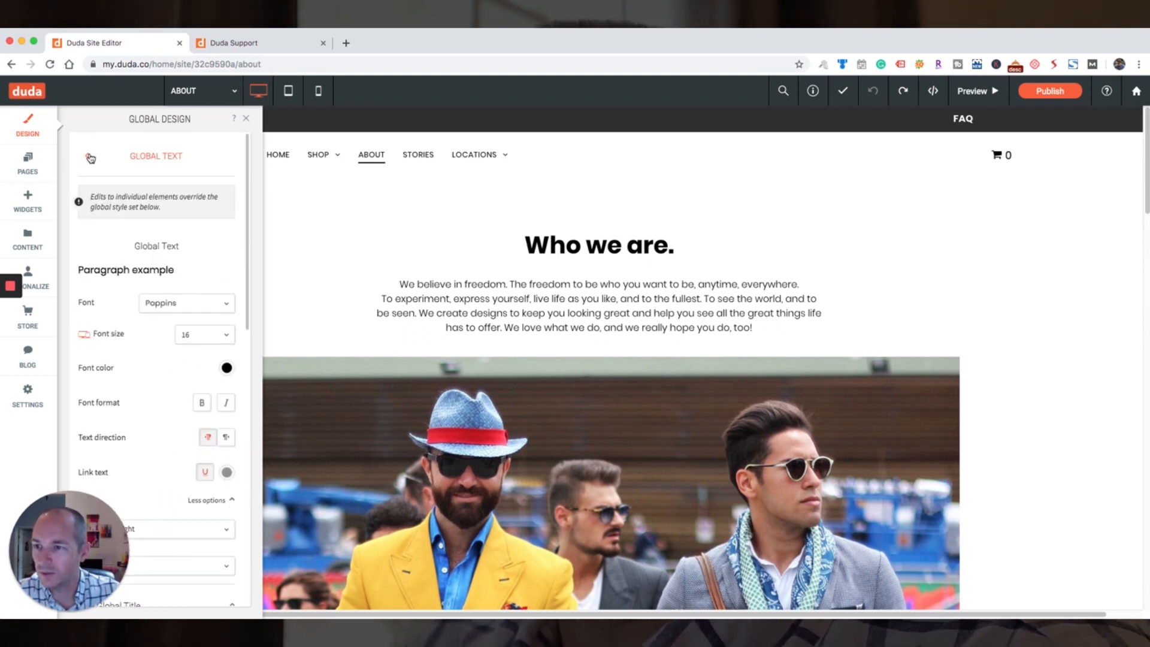
left_click(90, 158)
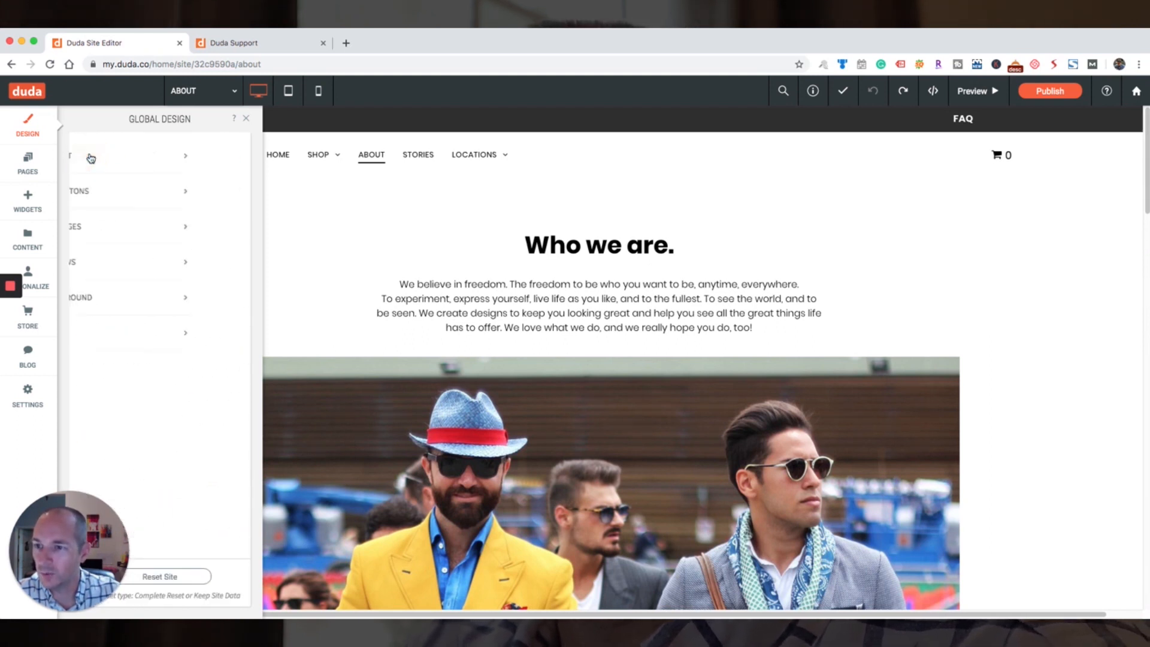
Look over the global button style settings and the available button layouts, and return to the global design list
left_click(129, 192)
left_click(138, 237)
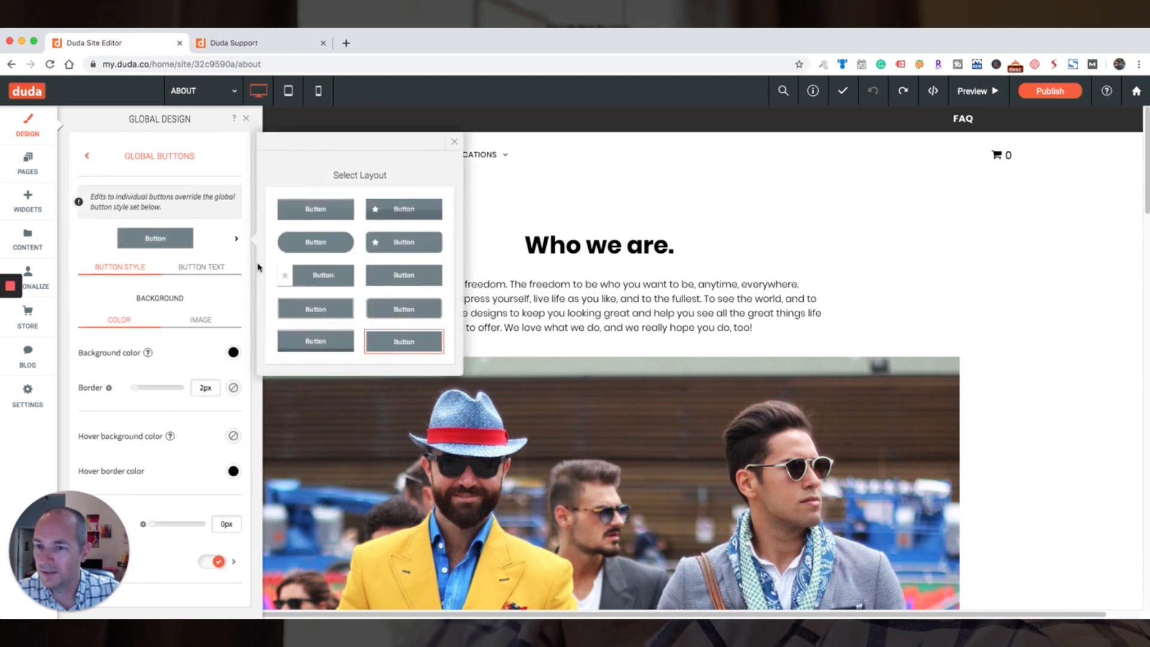
left_click(454, 144)
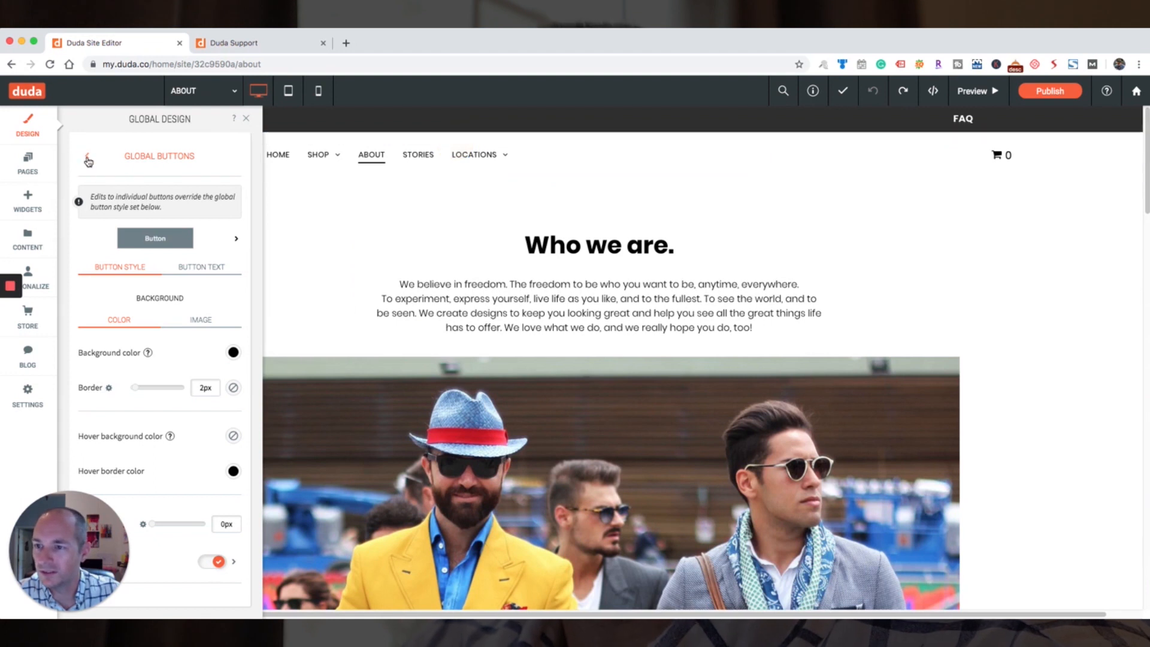
left_click(88, 158)
Look over the global image style settings and the available image layouts, and return to the global design list
left_click(116, 229)
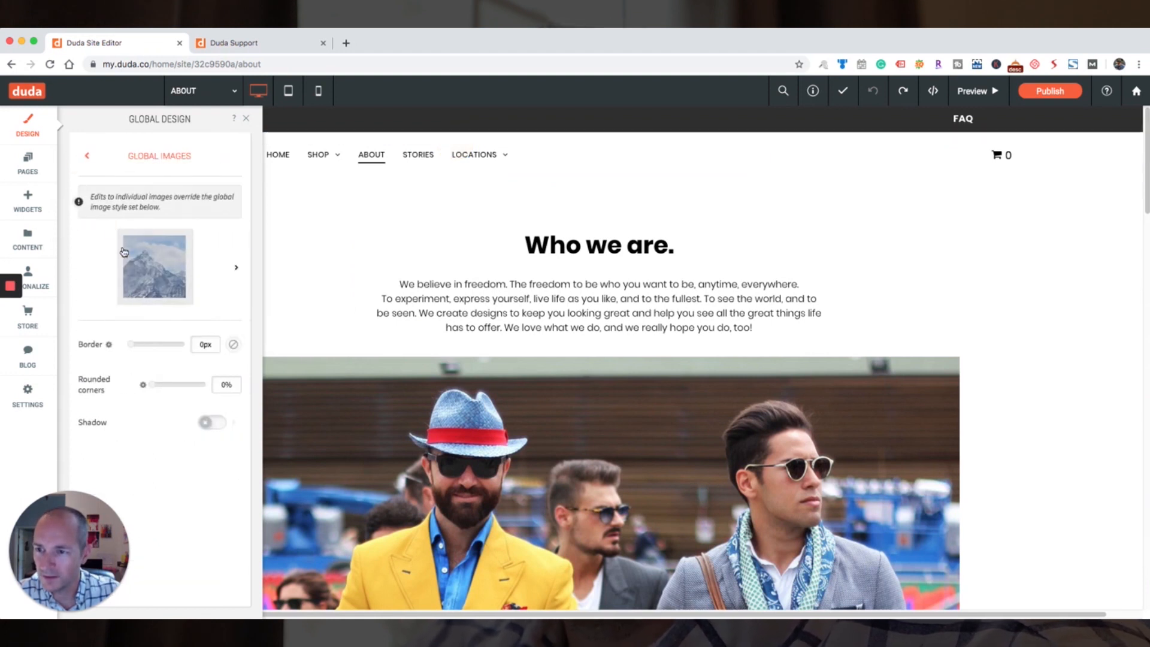
left_click(167, 273)
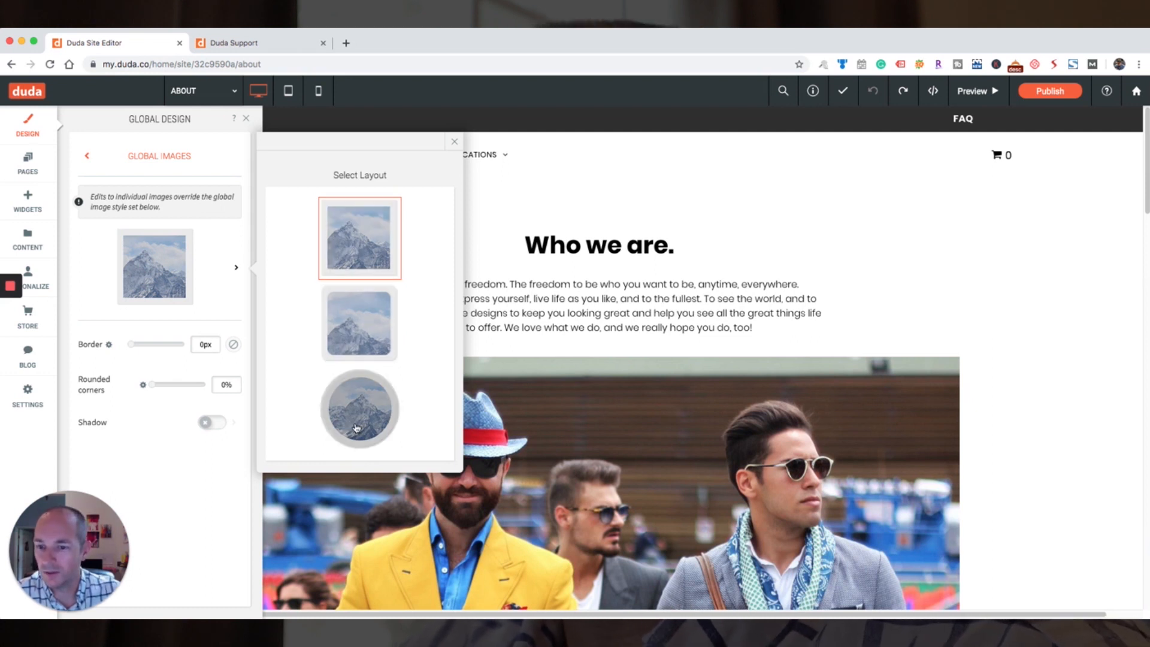
left_click(87, 156)
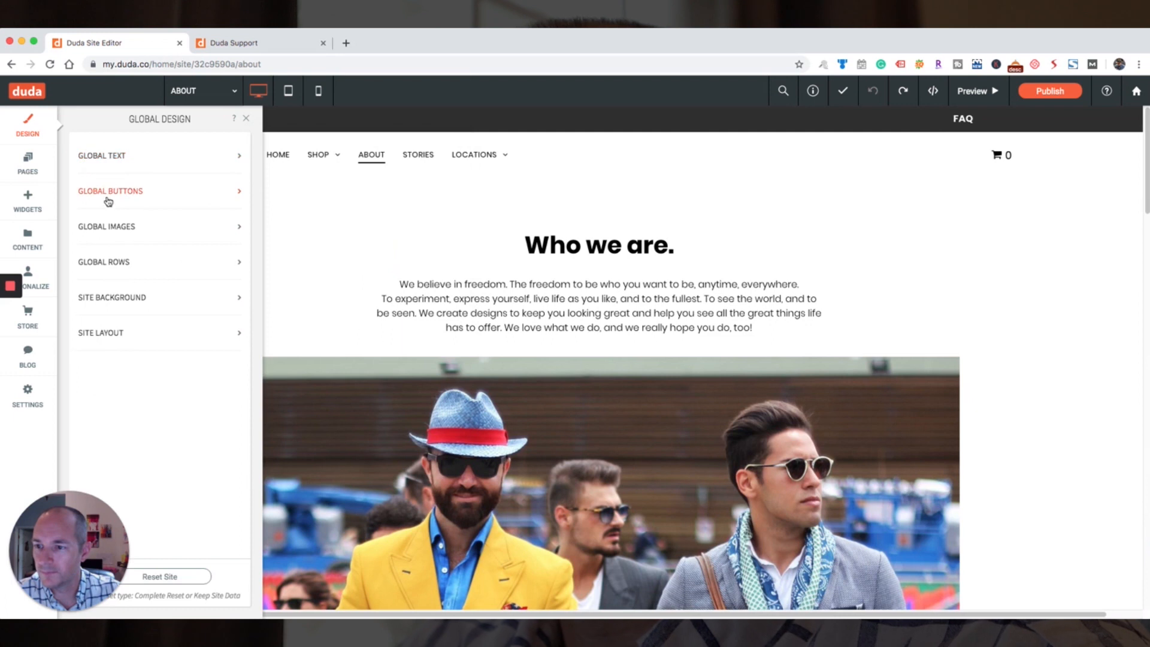
Try light blue #d9e7eb as the background color for global rows and check it along the About page
left_click(114, 263)
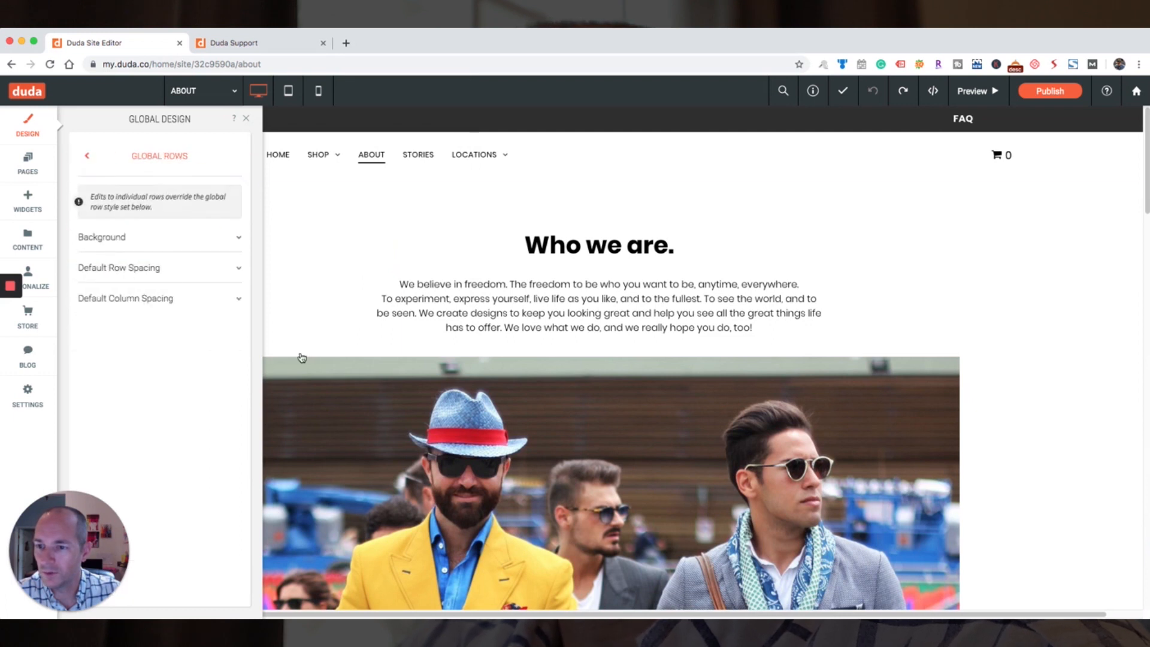
scroll(356, 254, "down", 5)
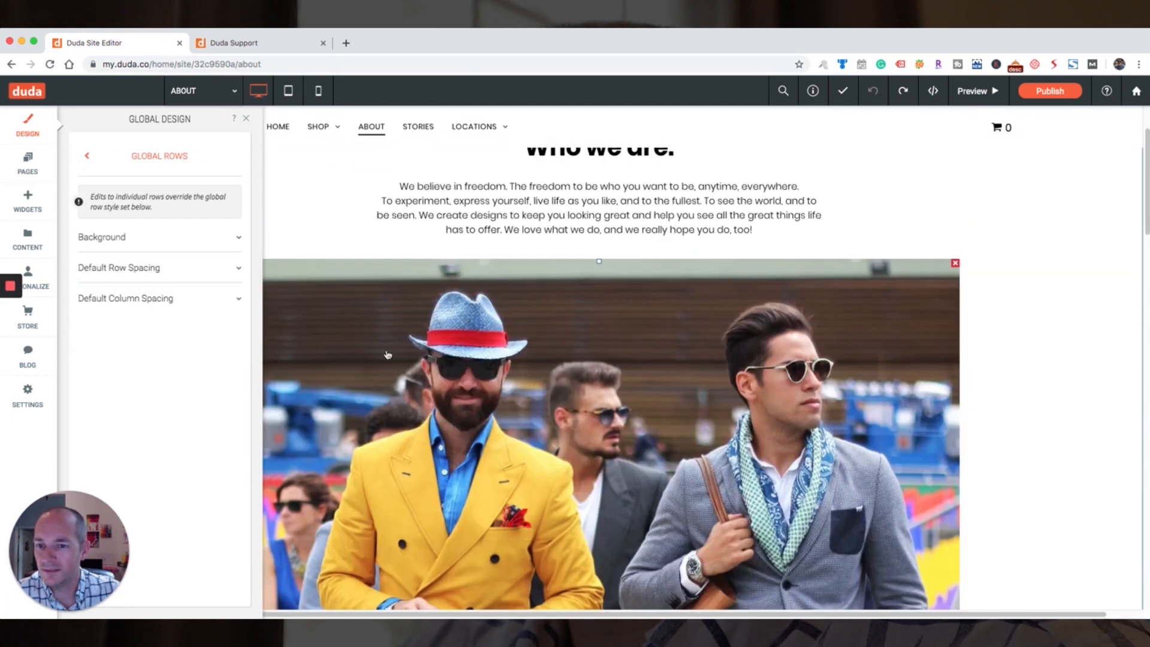
scroll(395, 366, "down", 5)
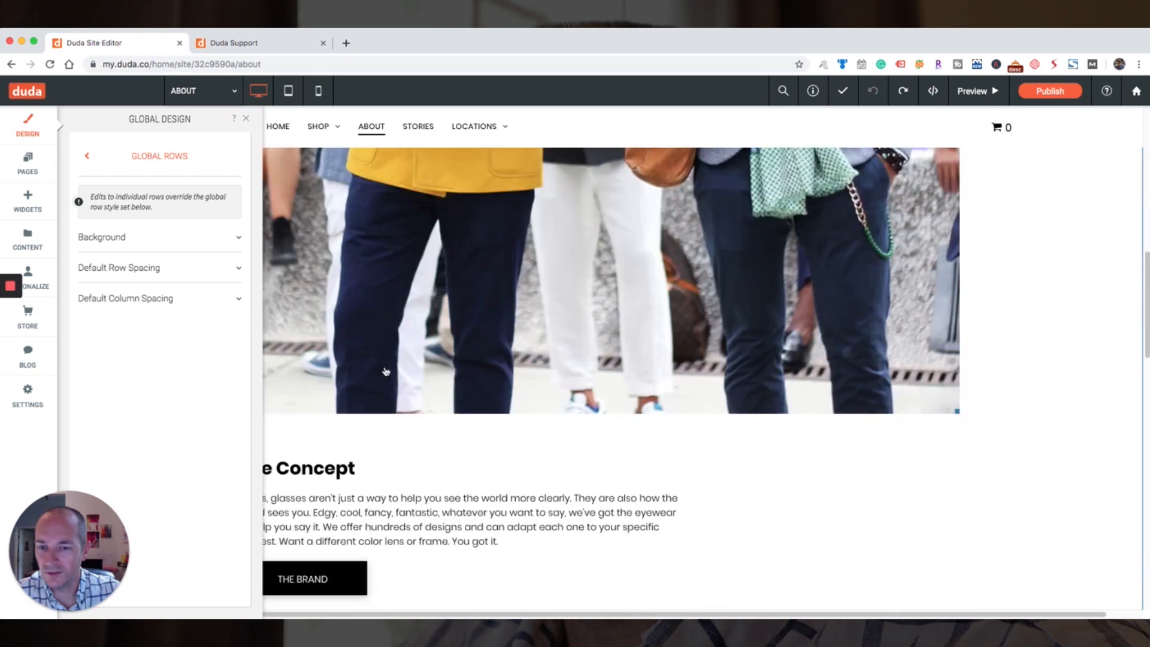
scroll(426, 411, "down", 2)
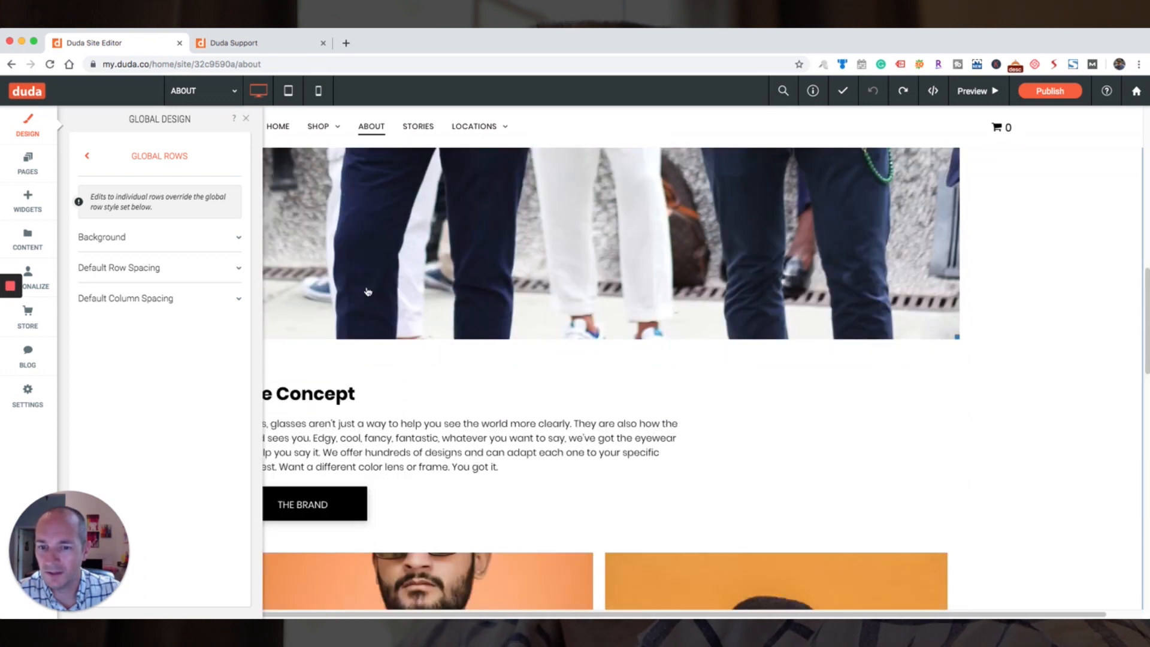
left_click(238, 241)
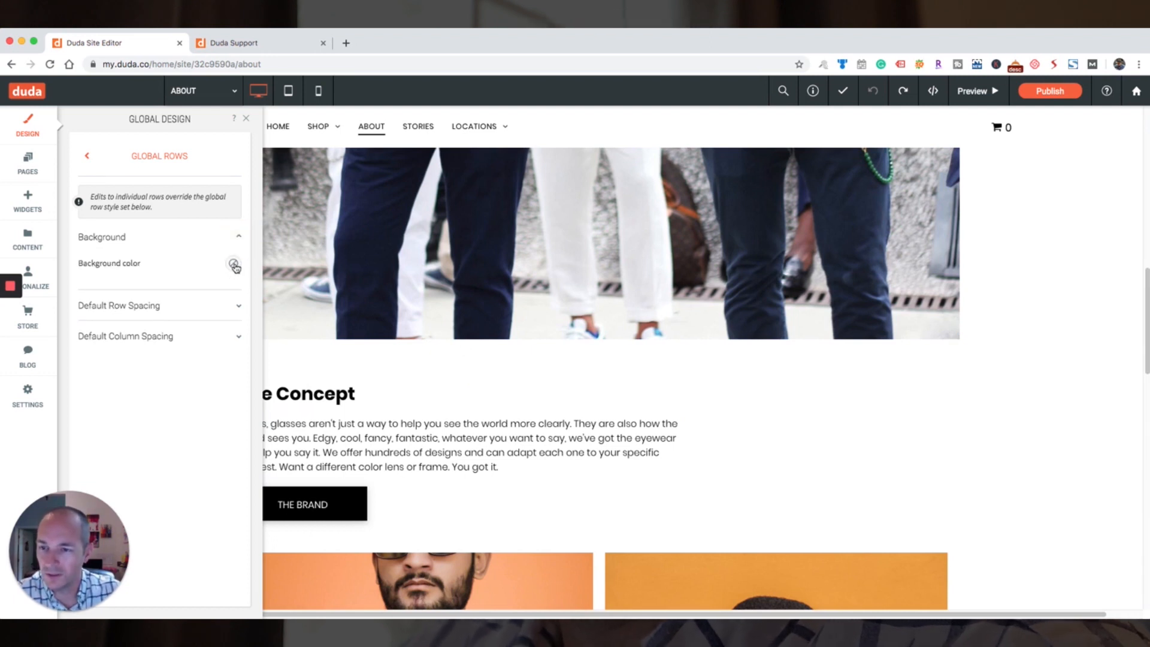
left_click(234, 264)
left_click(282, 245)
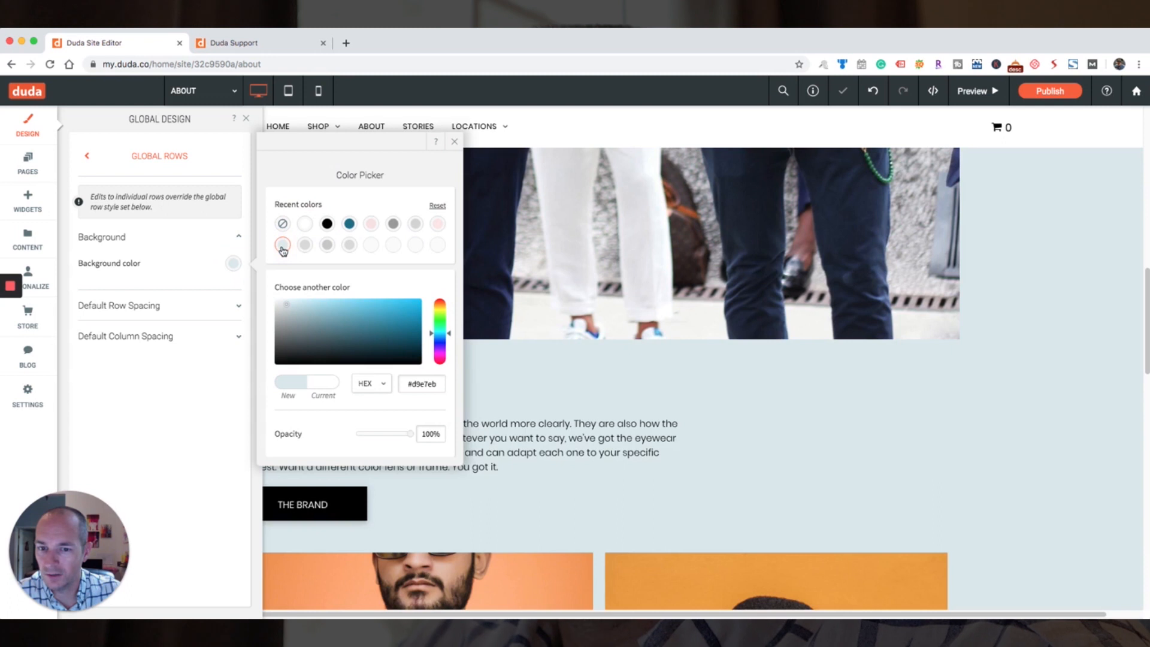
scroll(547, 312, "up", 10)
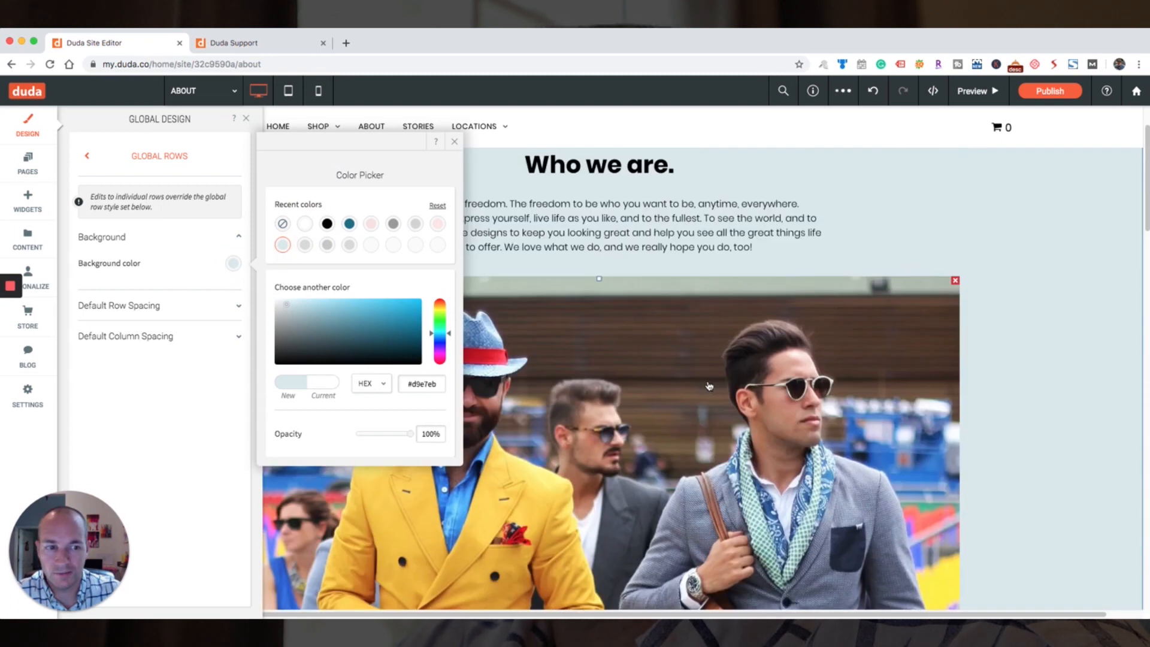
scroll(982, 303, "down", 10)
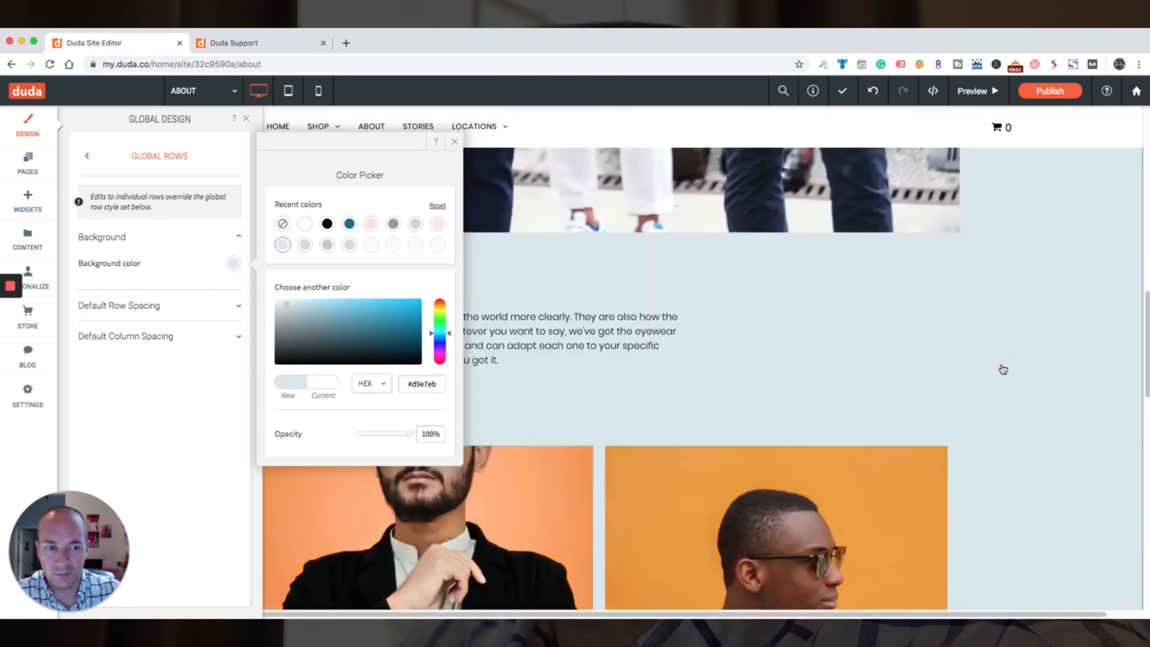
Set the global row background color to light pink #f8e0e0, view the default row spacing, and return to the global design list
left_click(371, 224)
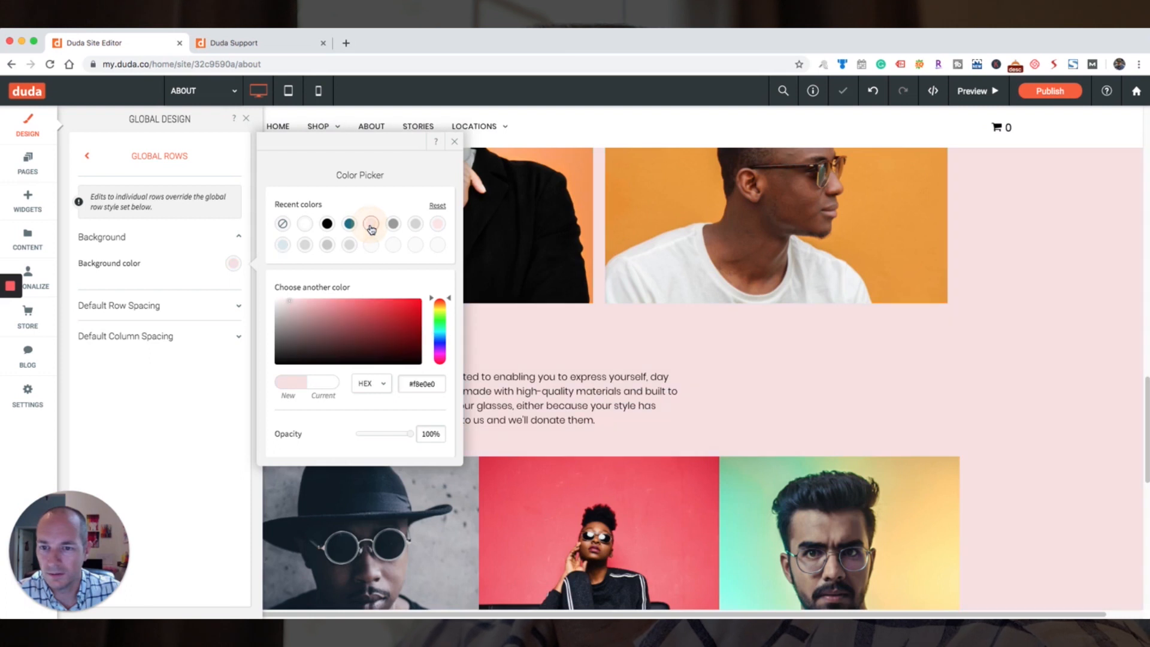
left_click(454, 144)
left_click(162, 305)
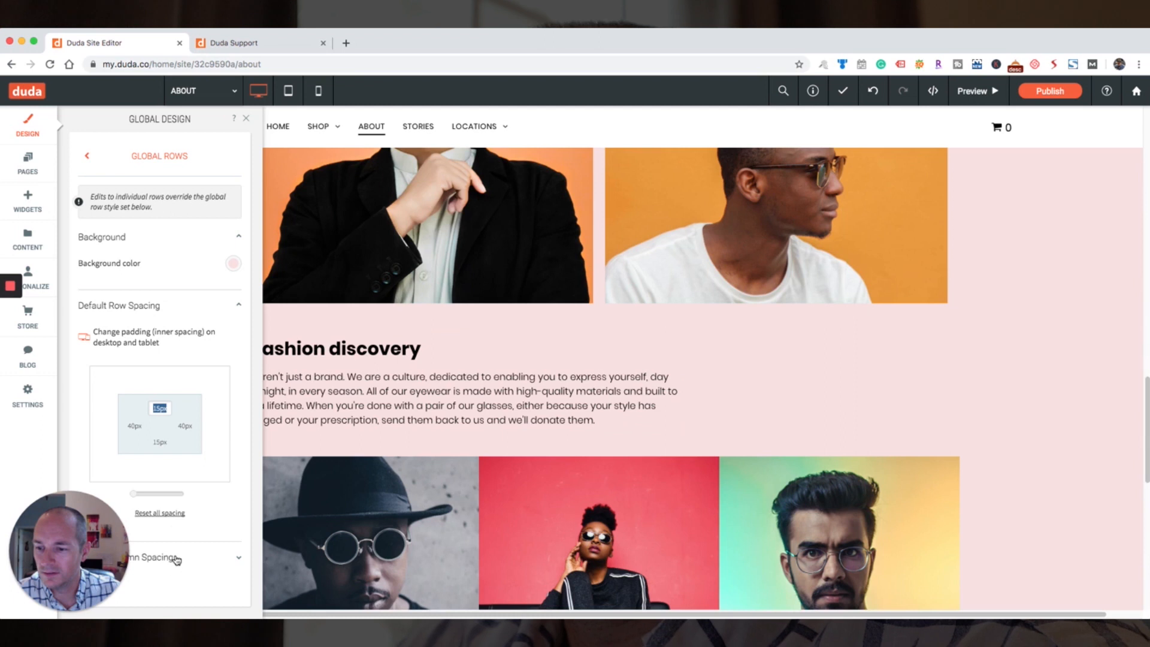
left_click(87, 156)
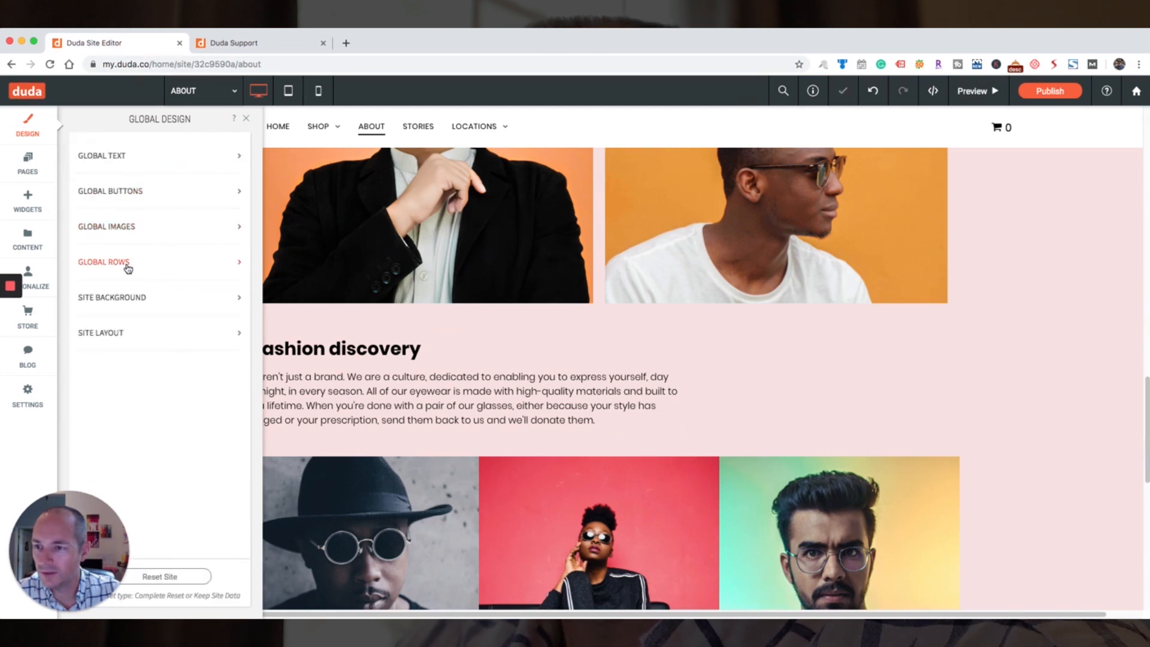
View the per-page site background settings for the Shop page, including the background image option
left_click(122, 298)
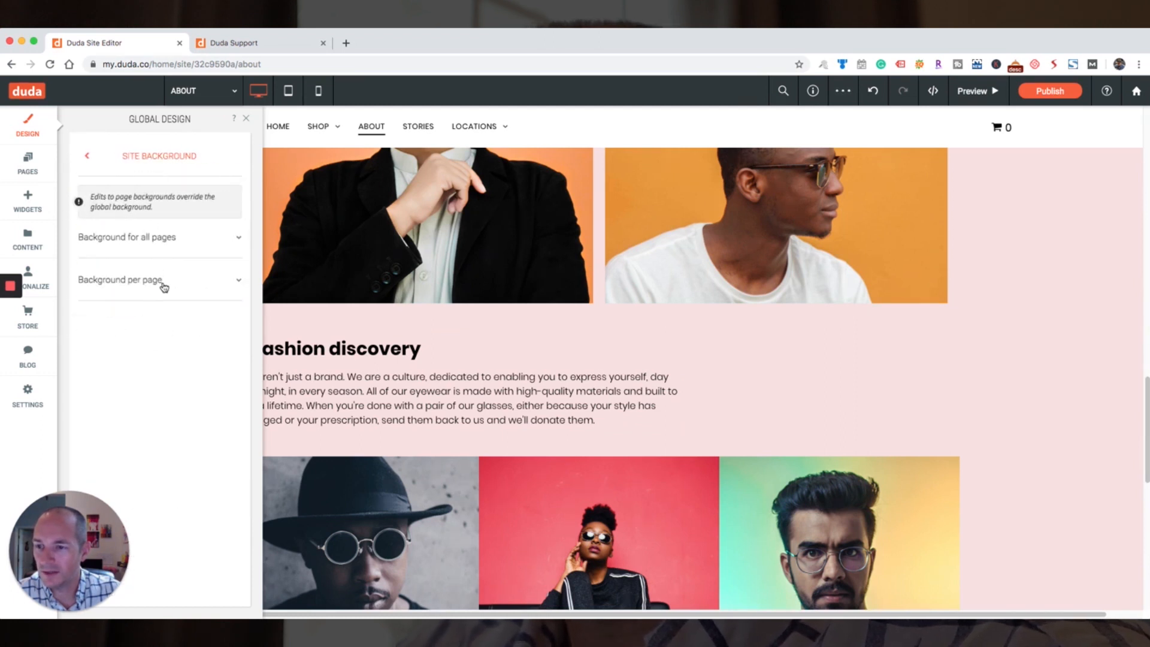
left_click(190, 281)
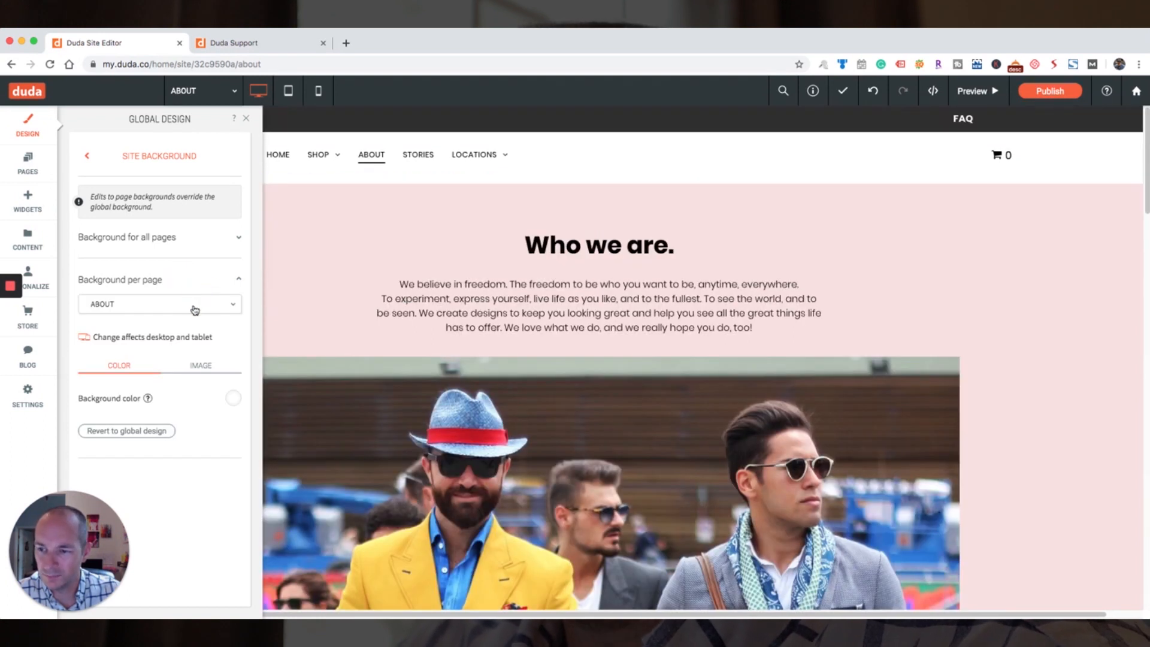
left_click(195, 304)
left_click(134, 339)
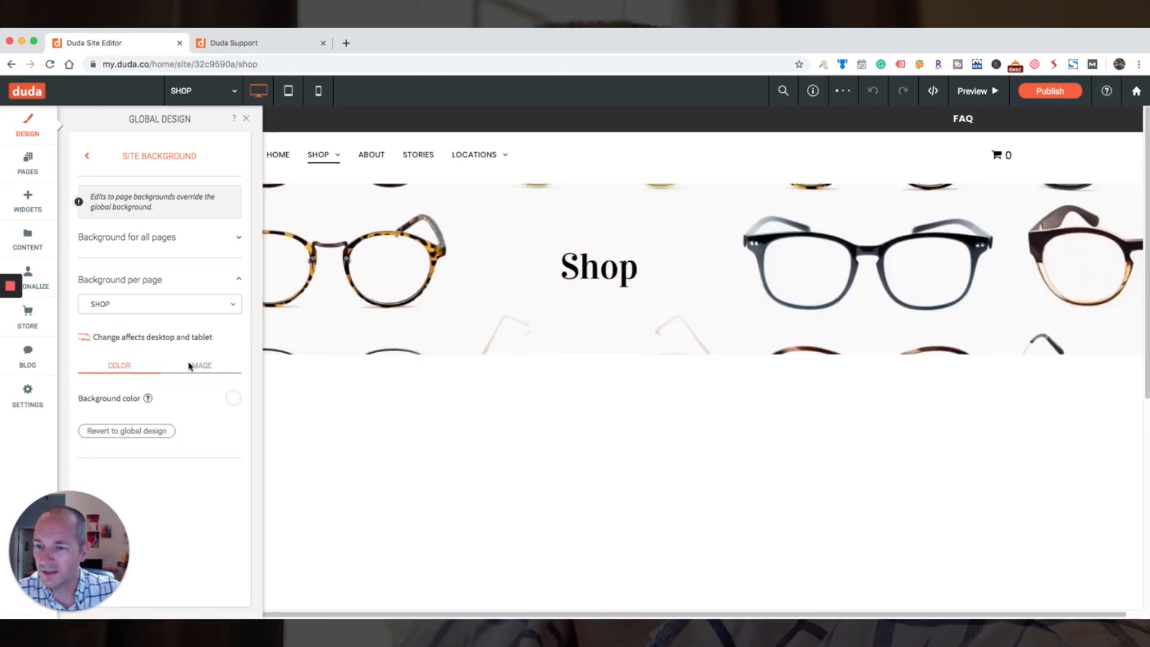
left_click(192, 365)
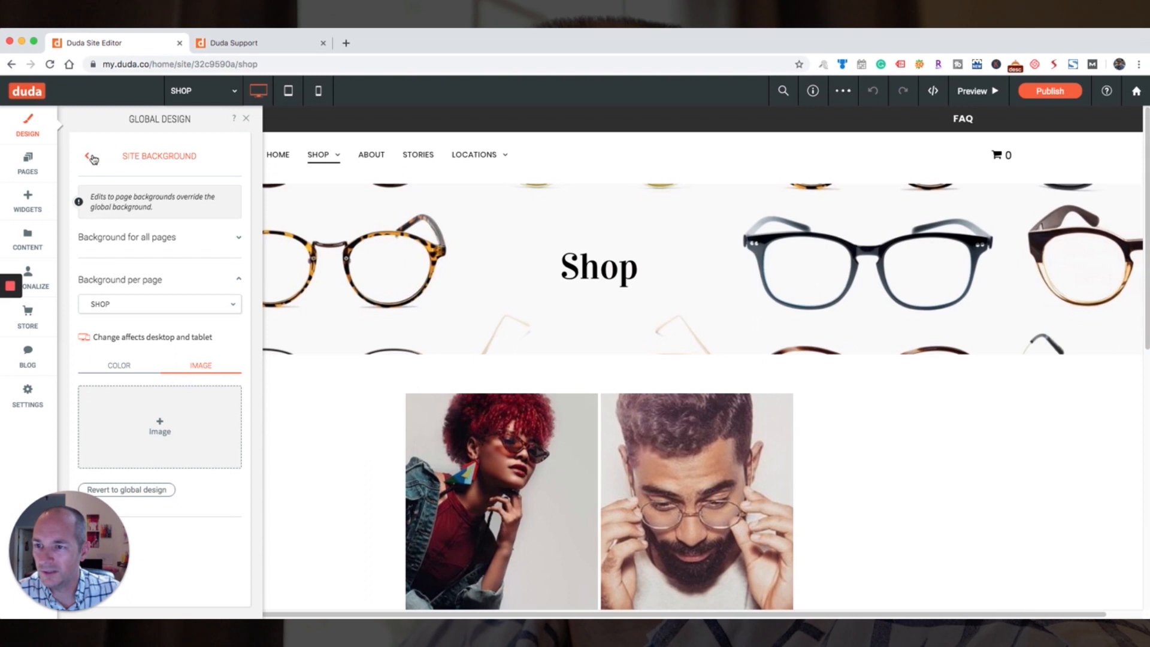
Open the global site layout settings and select 1200px as the desktop width
left_click(89, 158)
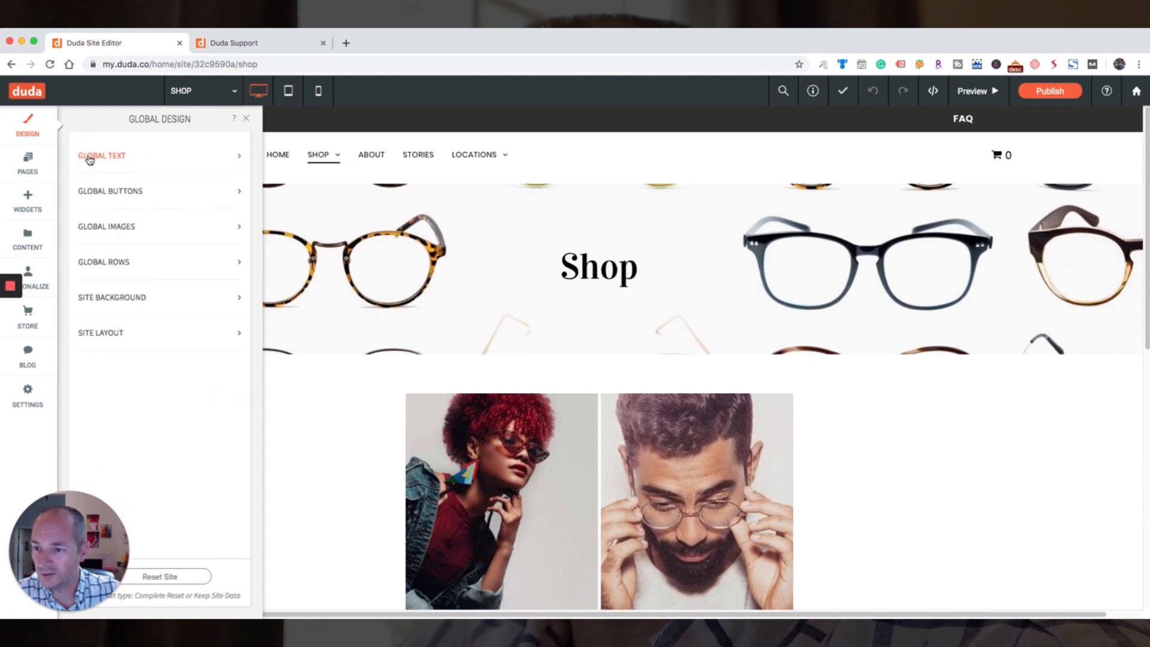
left_click(114, 340)
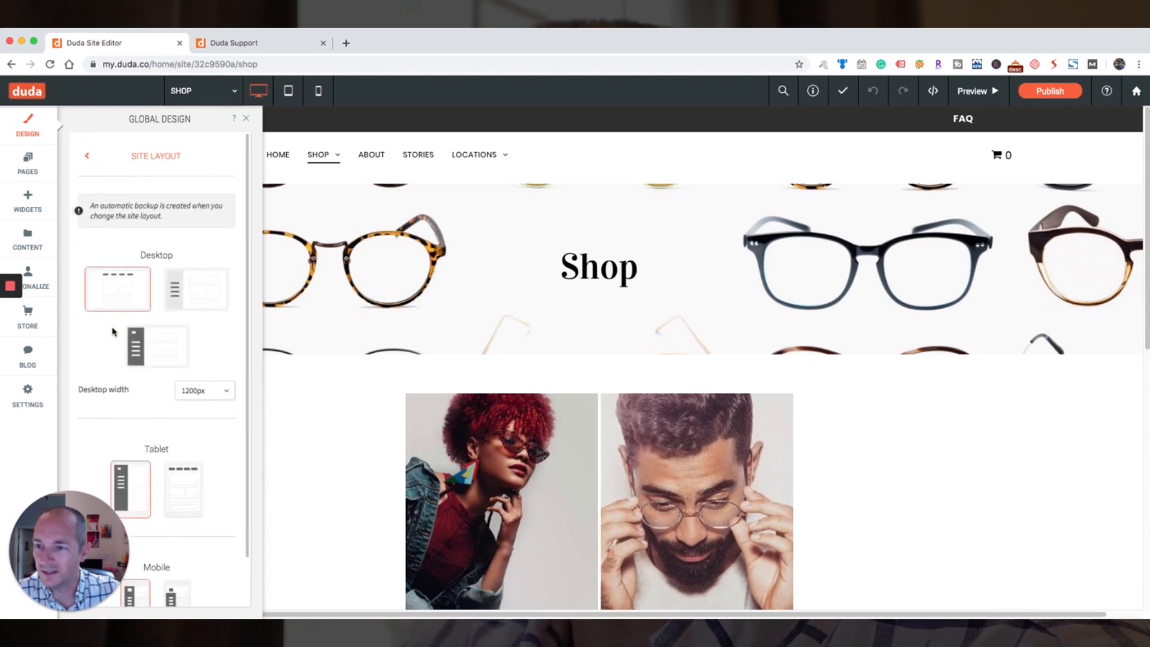
scroll(117, 339, "down", 1)
left_click(222, 343)
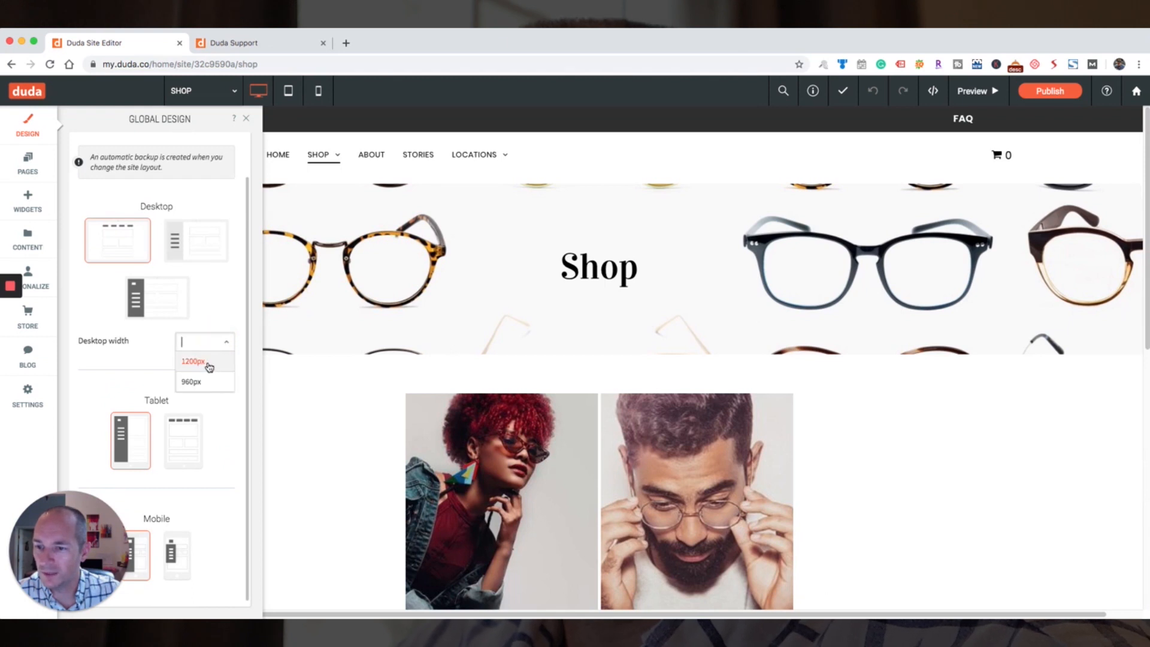
left_click(207, 364)
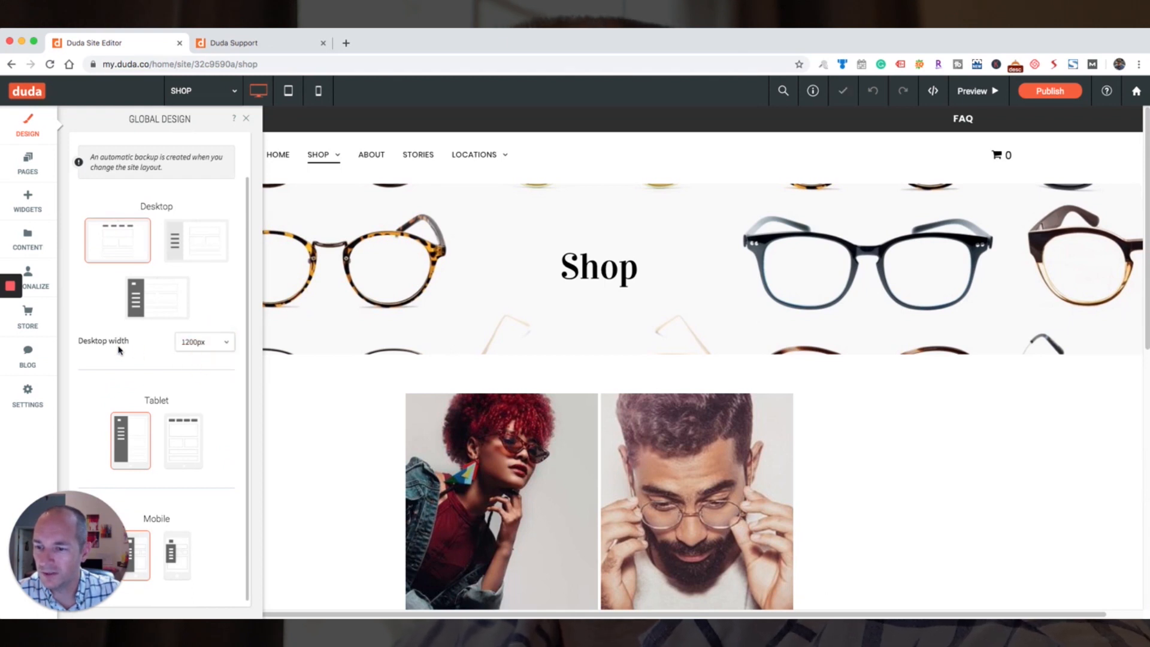
Look over the desktop, tablet and mobile layout options, and return to the global design list
scroll(120, 350, "up", 1)
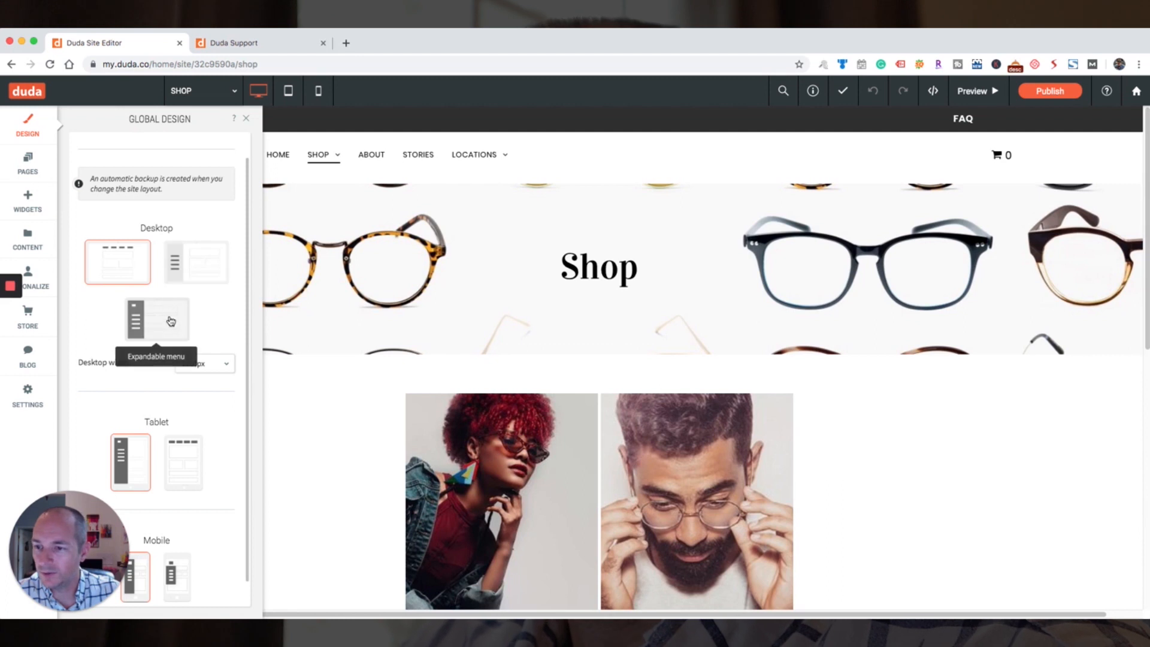
scroll(145, 321, "down", 1)
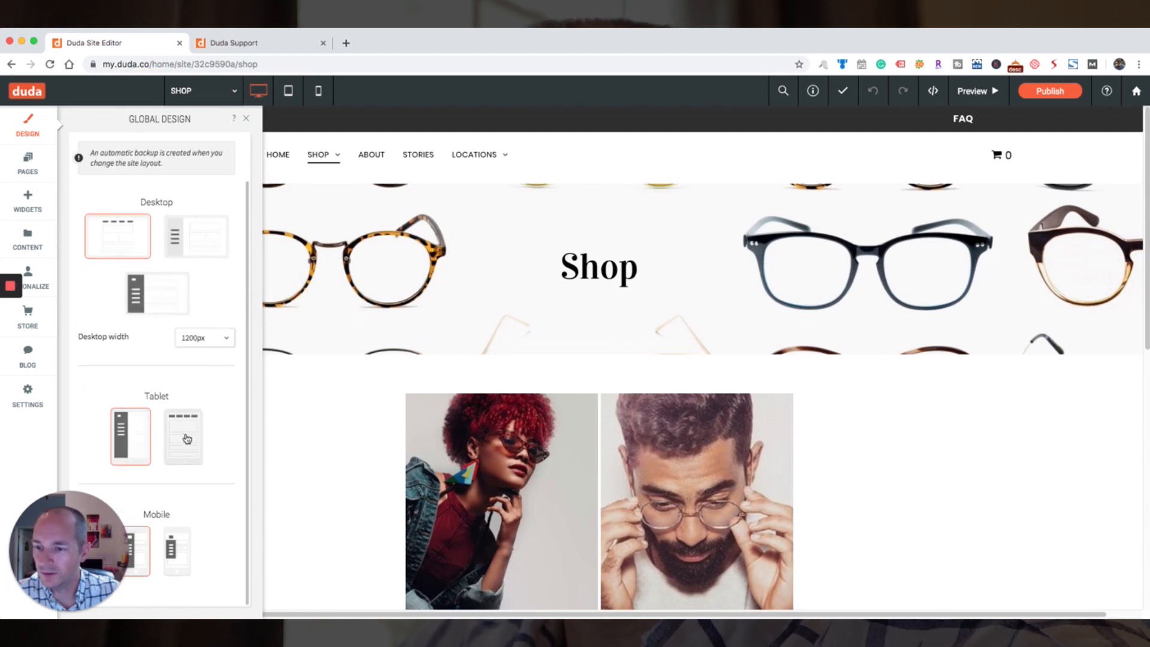
scroll(182, 441, "up", 1)
scroll(183, 441, "up", 3)
left_click(89, 157)
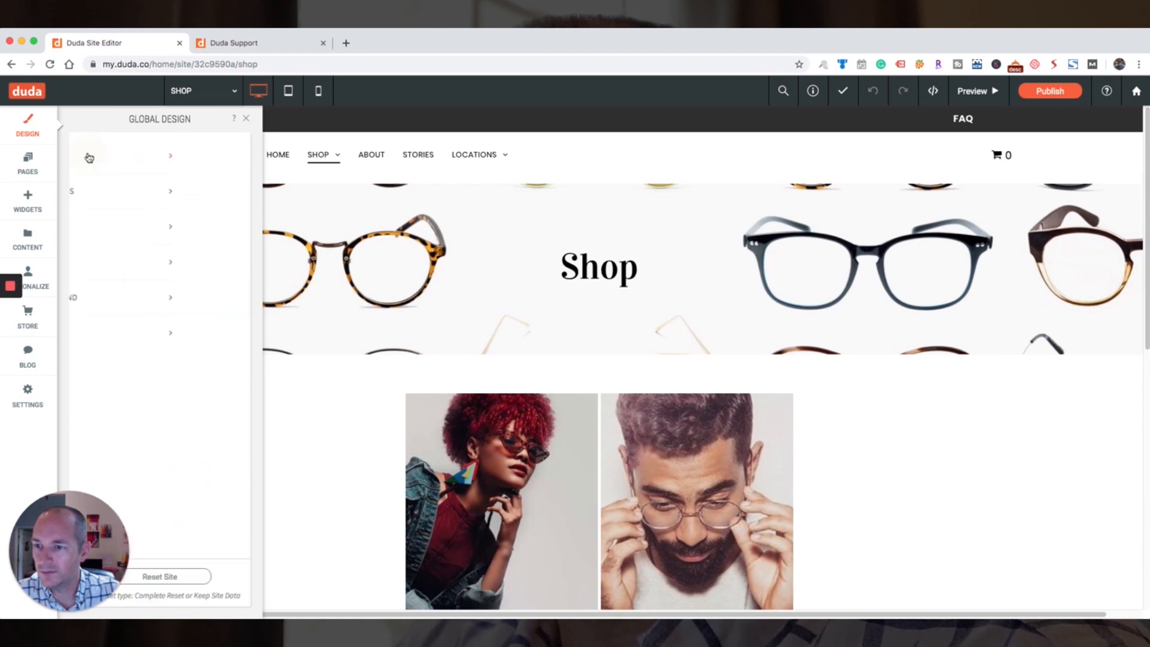
View the site's page list and popup list, and open the About page for editing
left_click(32, 170)
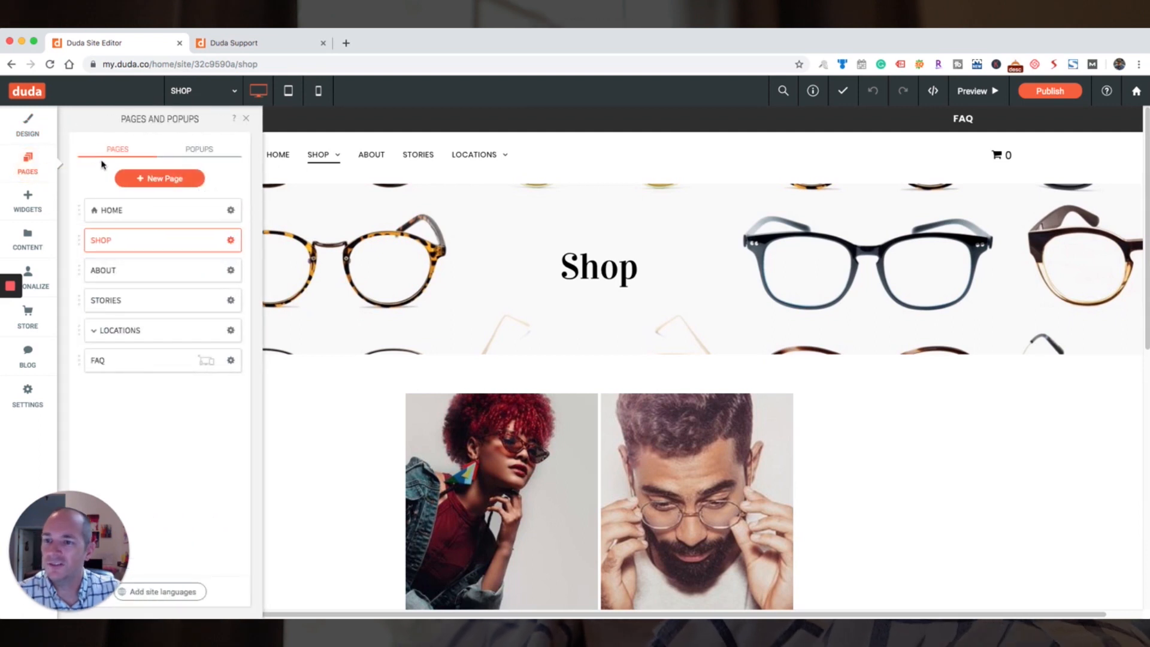
left_click(198, 149)
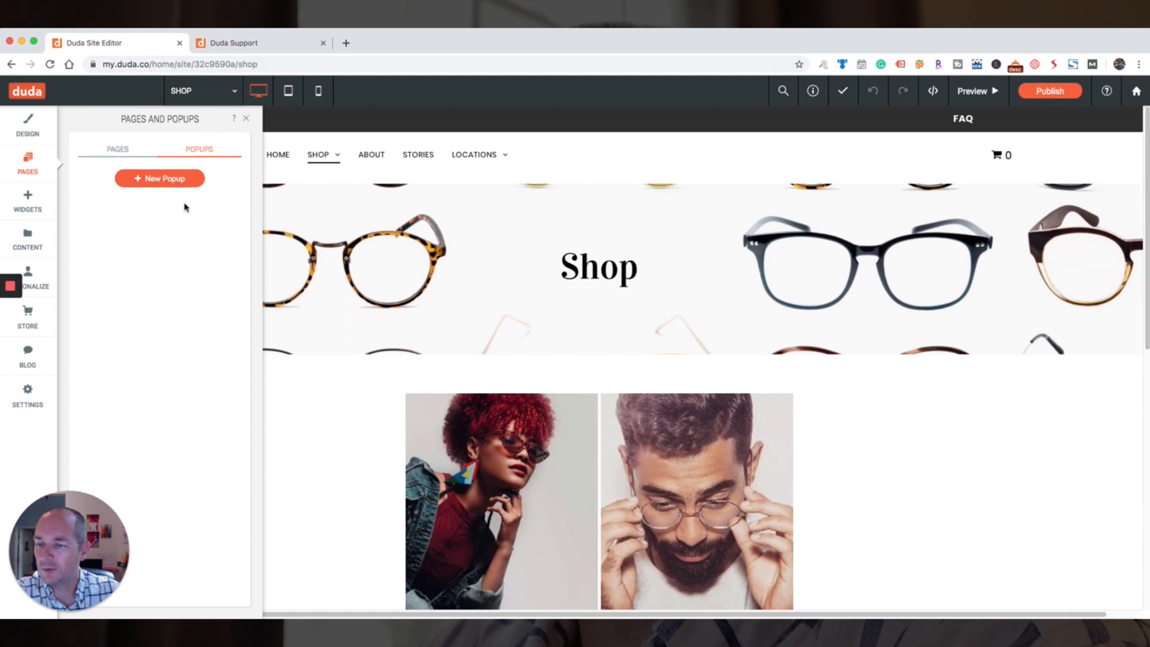
left_click(120, 151)
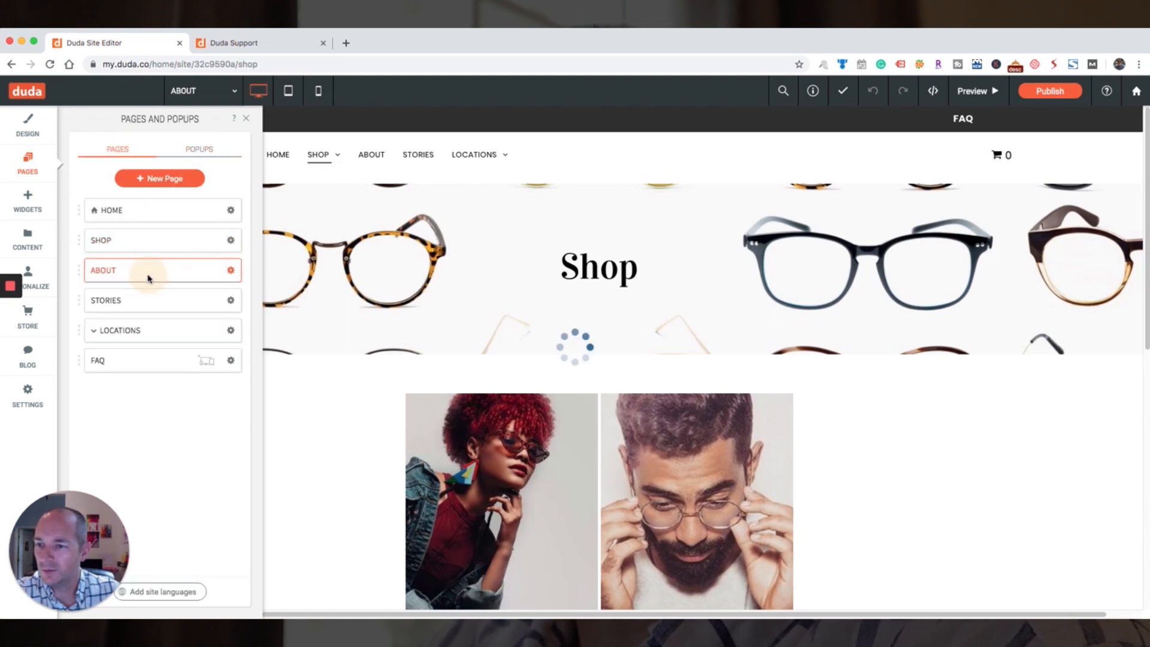
left_click(149, 272)
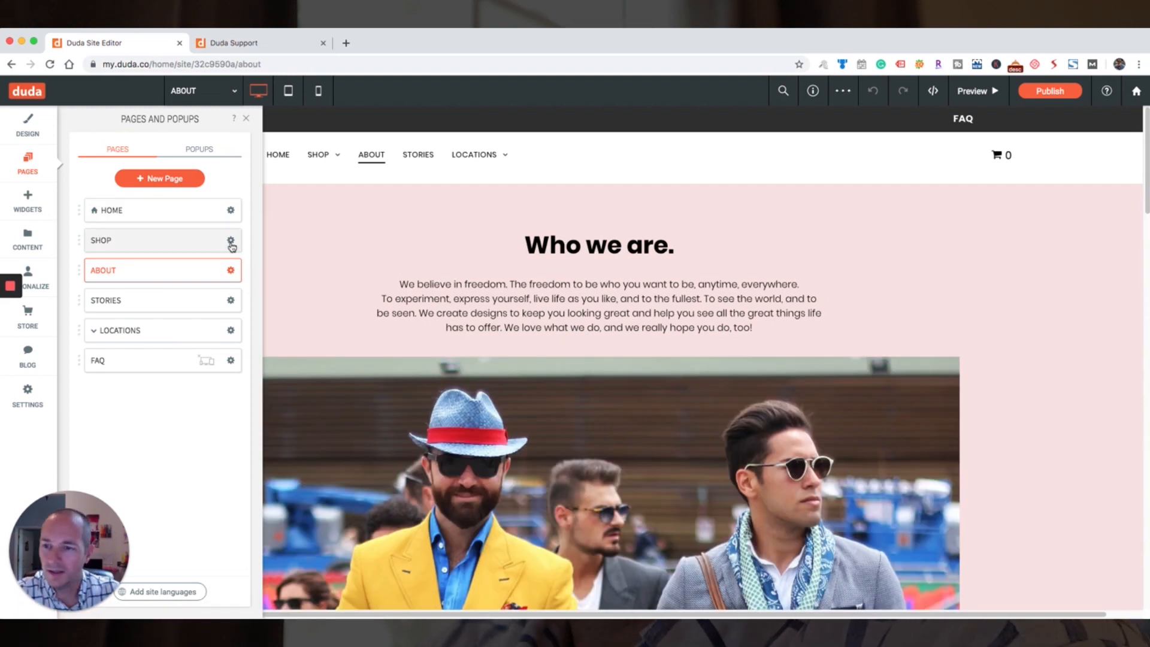
Review the About page's options and open its Page URL and SEO settings
left_click(231, 273)
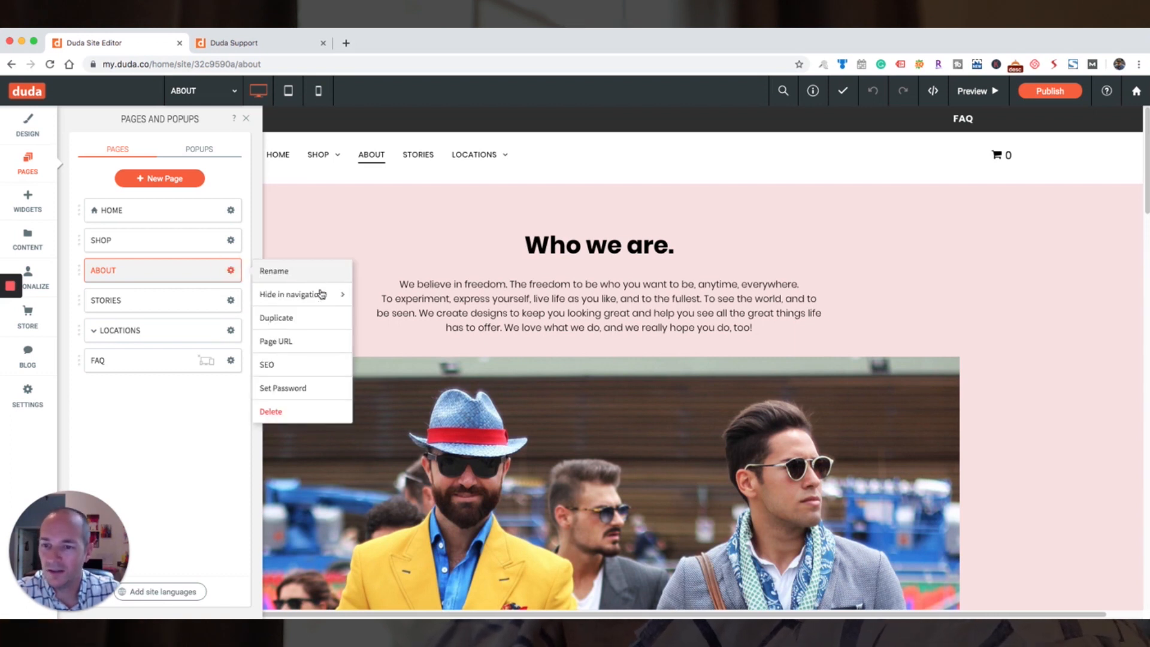
mouse_move(323, 297)
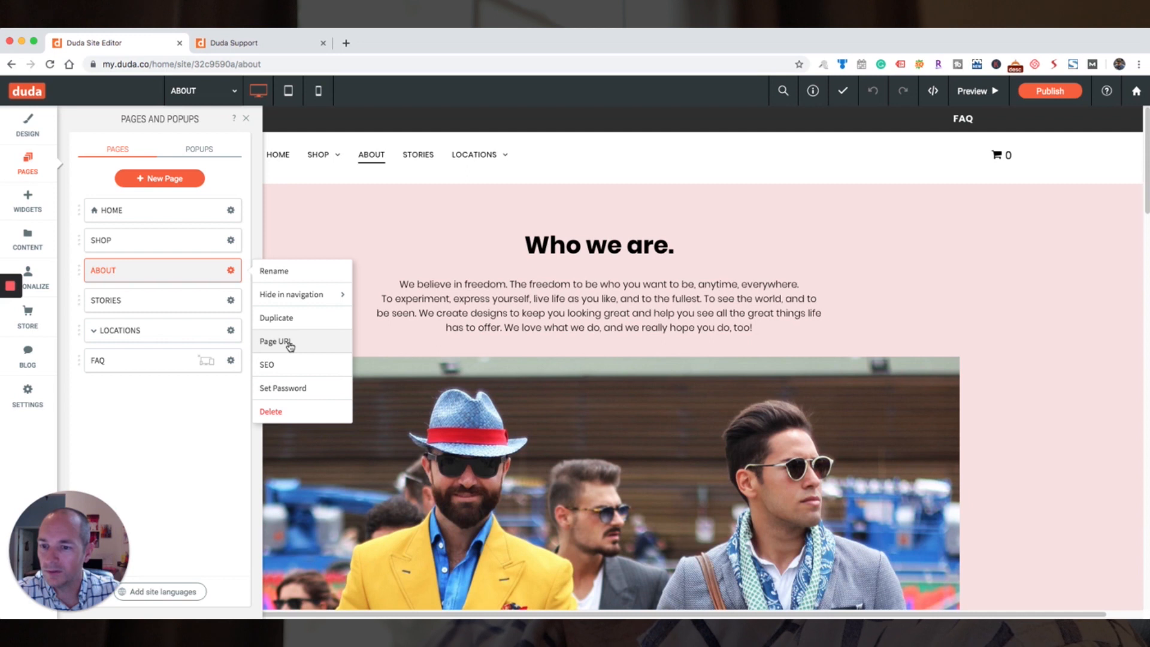
left_click(290, 346)
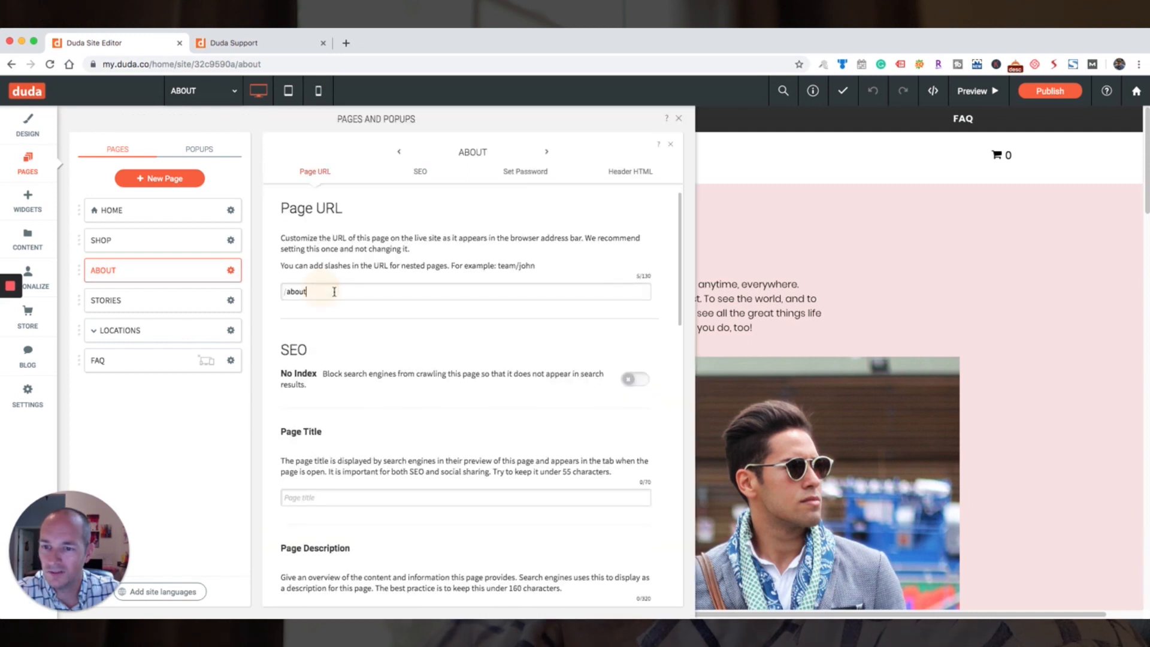
left_click(230, 270)
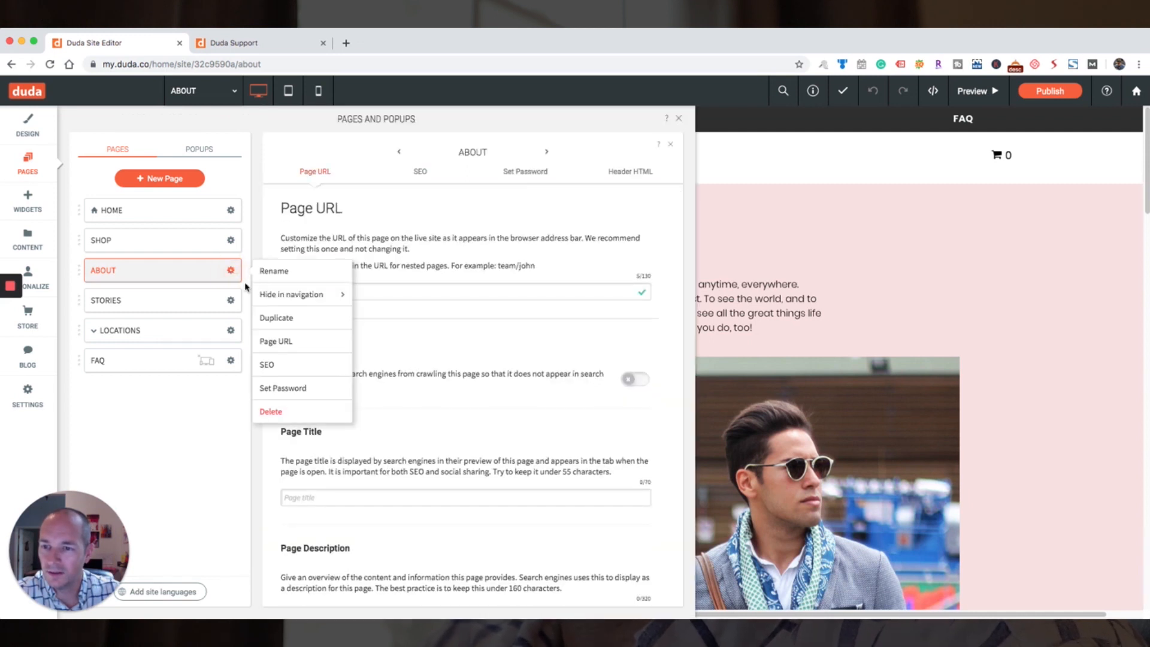
left_click(268, 365)
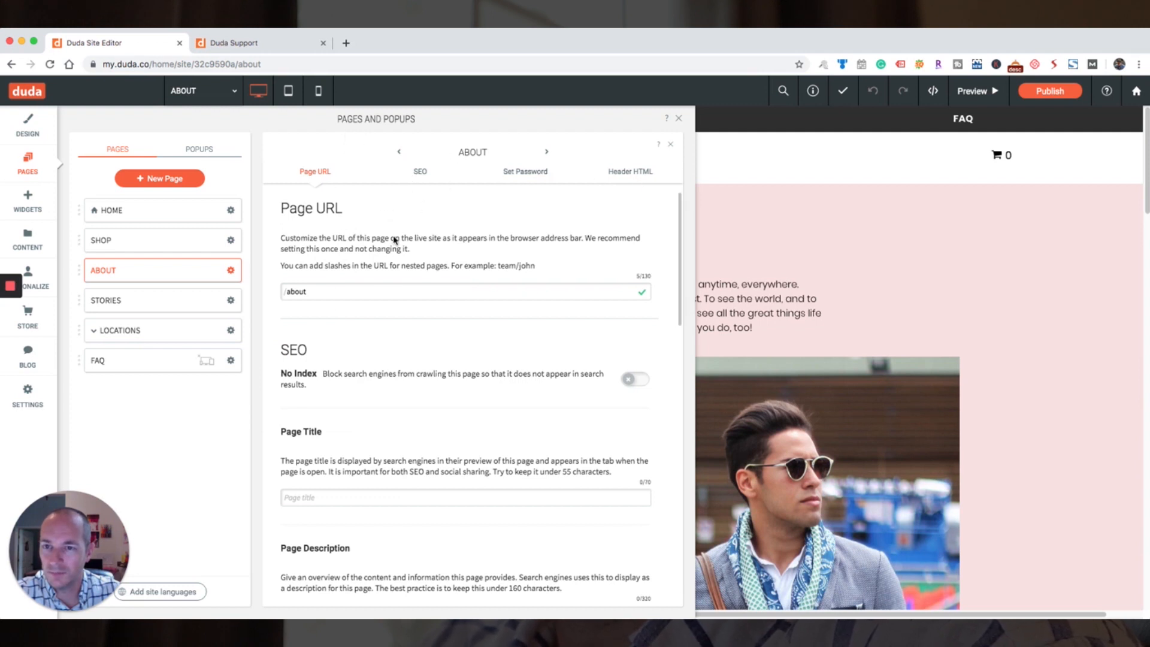
Examine the About page's SEO title, description and keyword fields, along with its password and header HTML settings
scroll(329, 303, "down", 2)
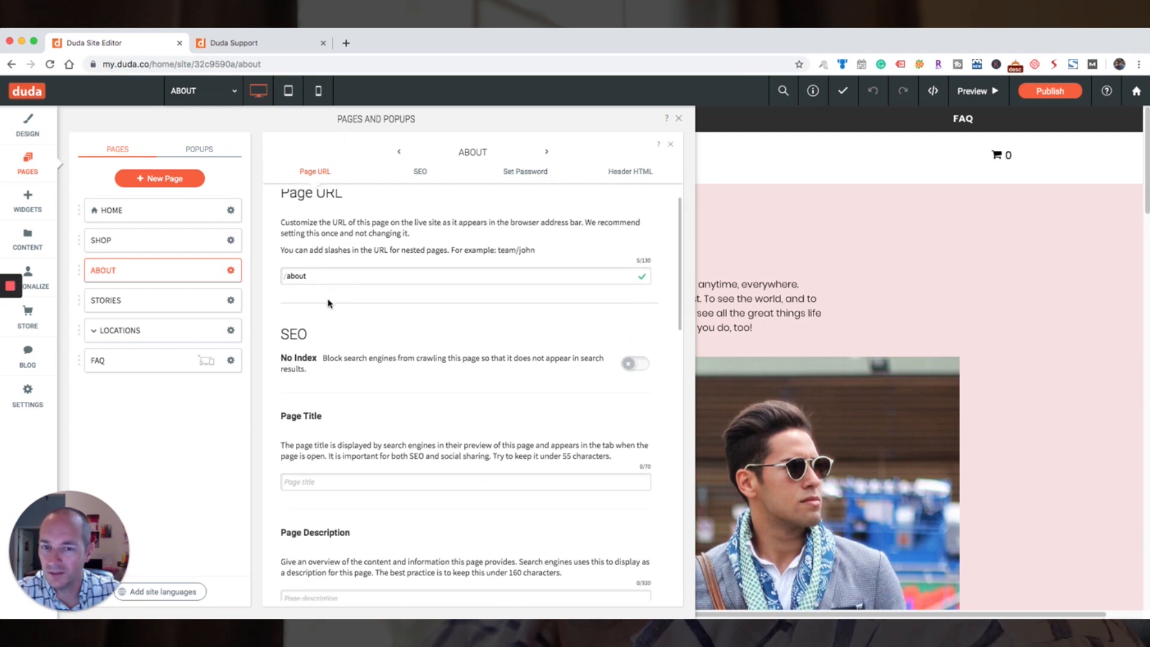
scroll(345, 389, "down", 3)
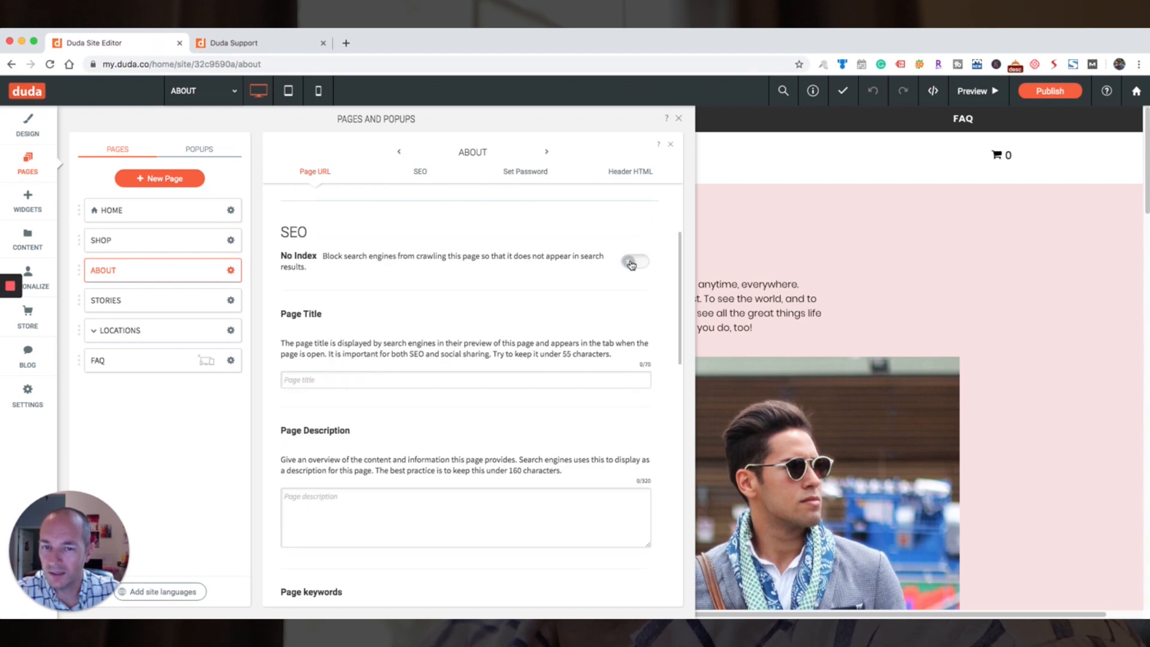
scroll(437, 413, "down", 3)
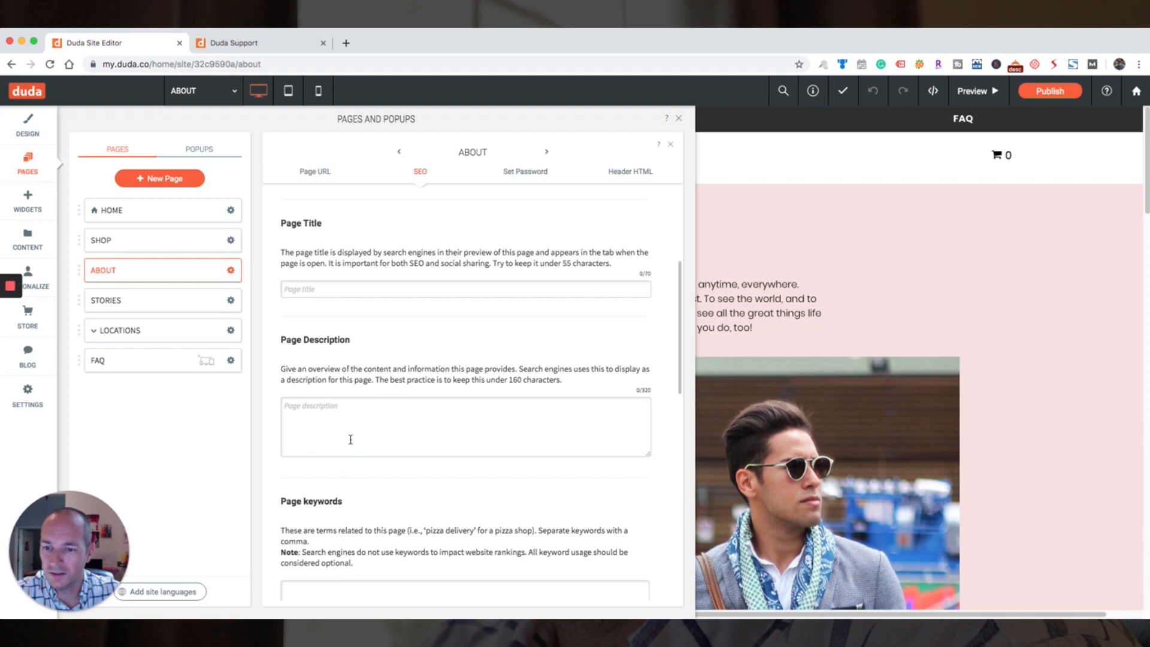
scroll(351, 442, "down", 10)
left_click(370, 272)
scroll(373, 288, "up", 2)
scroll(376, 297, "down", 1)
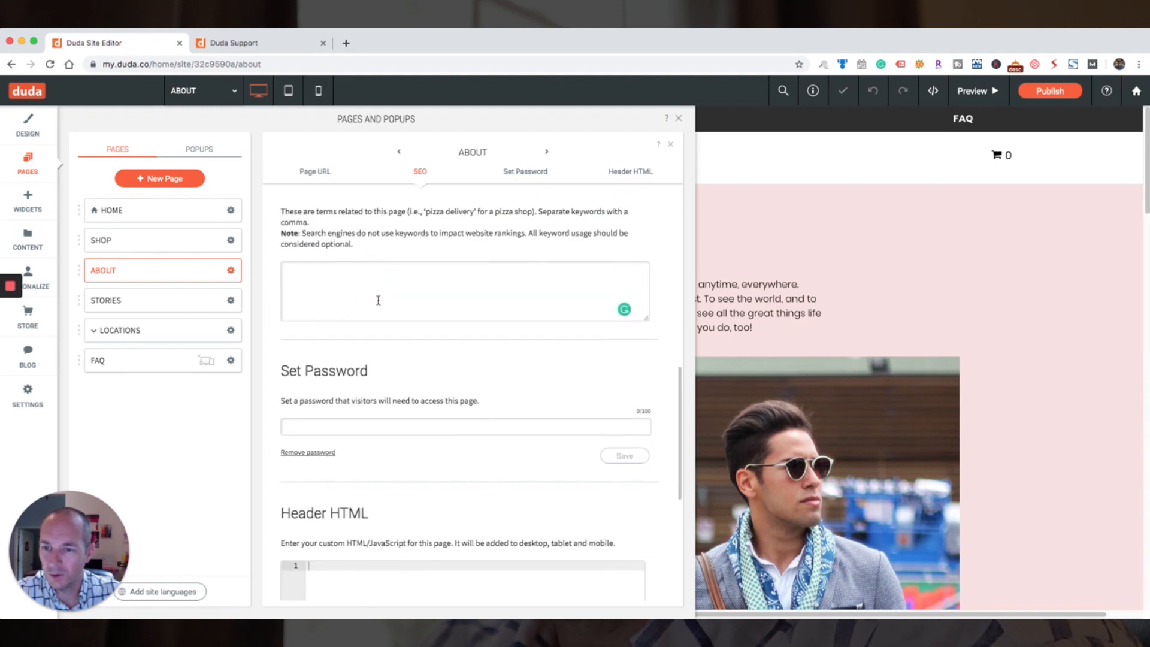
scroll(377, 299, "down", 1)
scroll(372, 298, "down", 5)
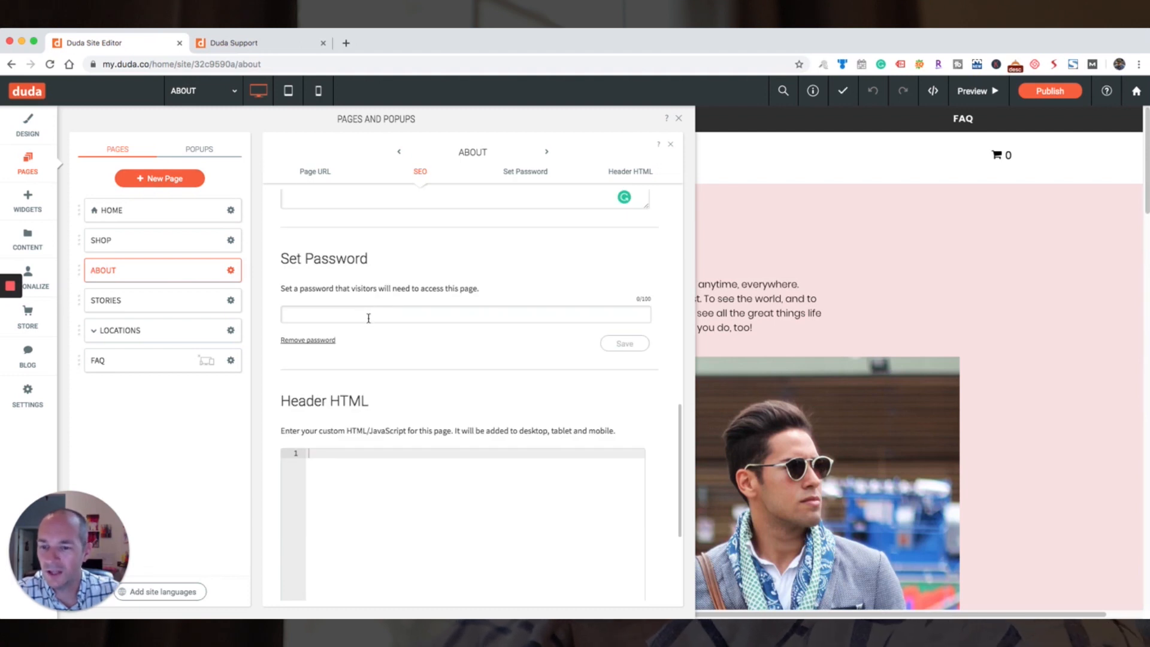
scroll(379, 415, "down", 6)
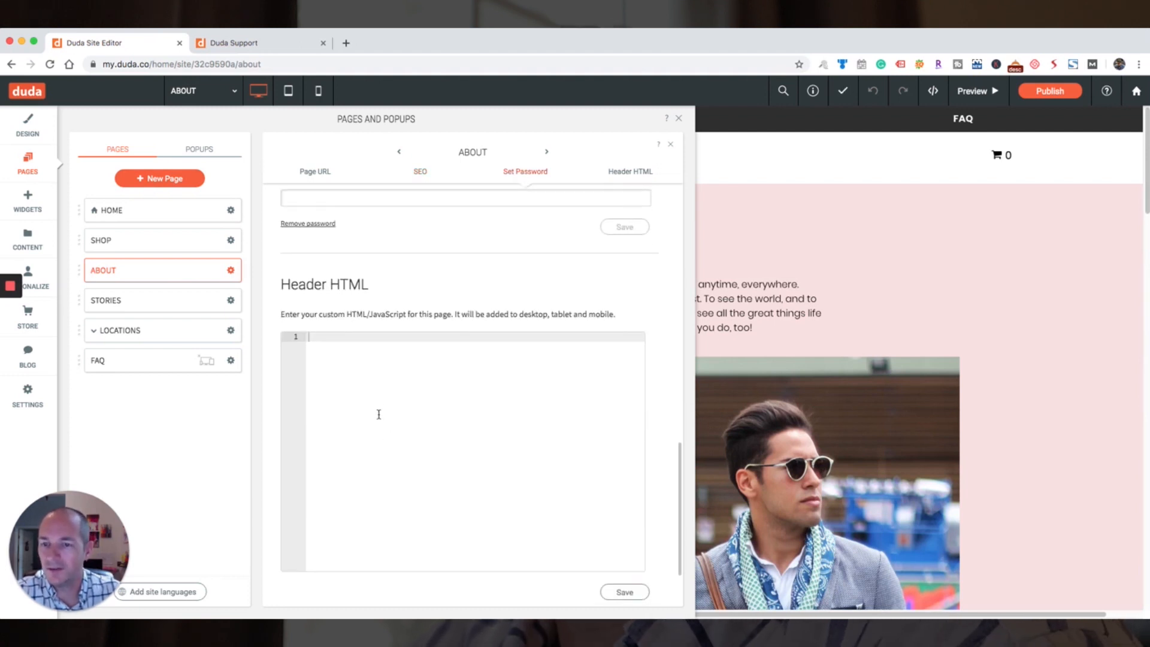
scroll(379, 415, "down", 2)
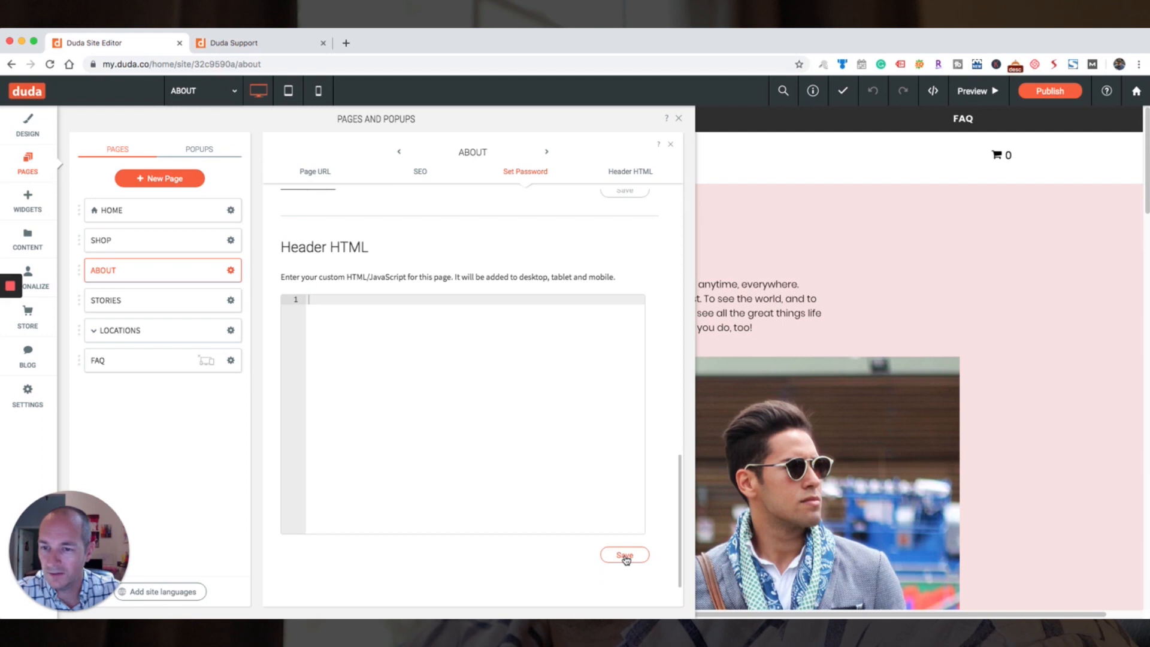
Move the FAQ page above Locations in the page order and check the Locations submenu in the site navigation
left_click(93, 334)
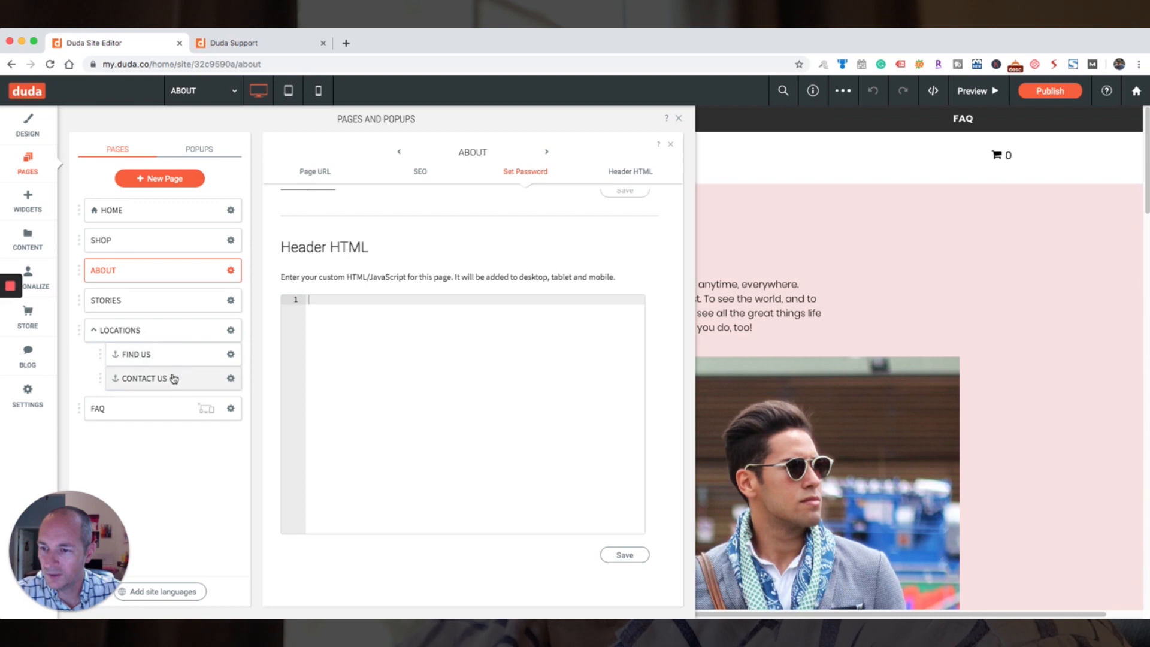
left_click_drag(100, 416, 105, 330)
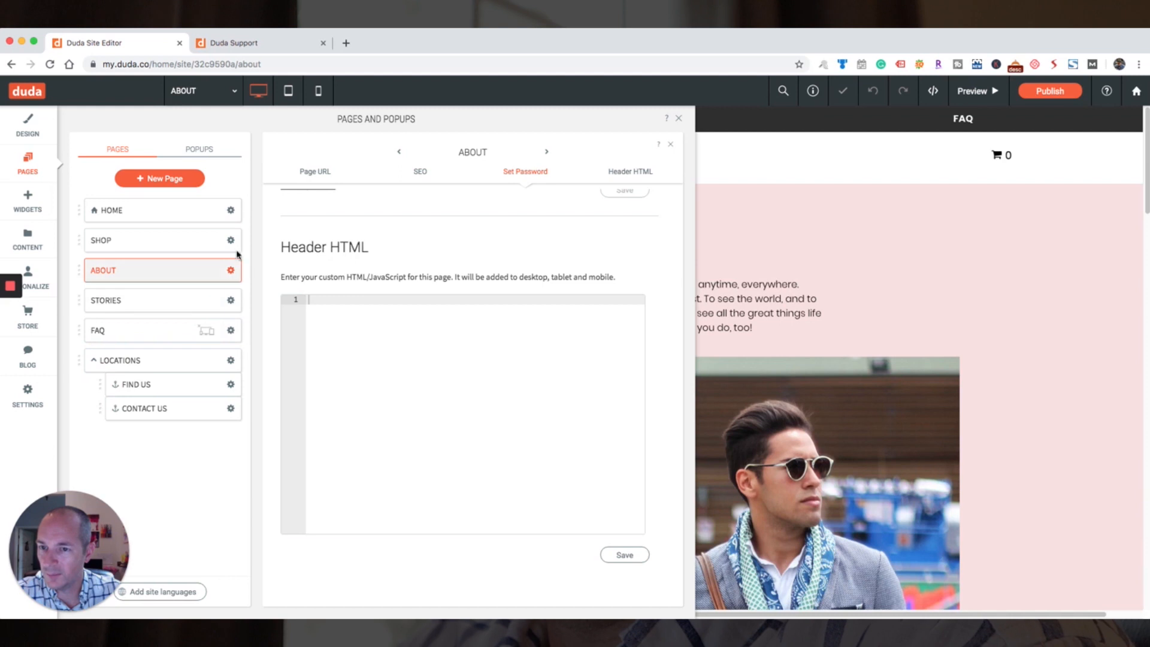
left_click(680, 122)
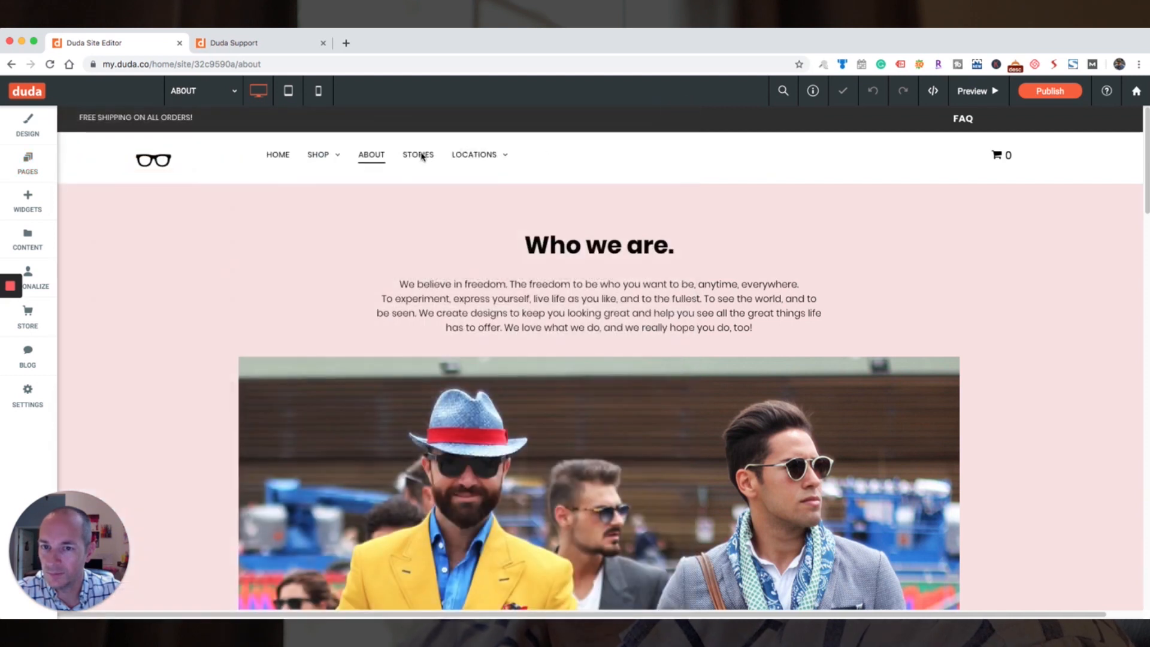
mouse_move(475, 157)
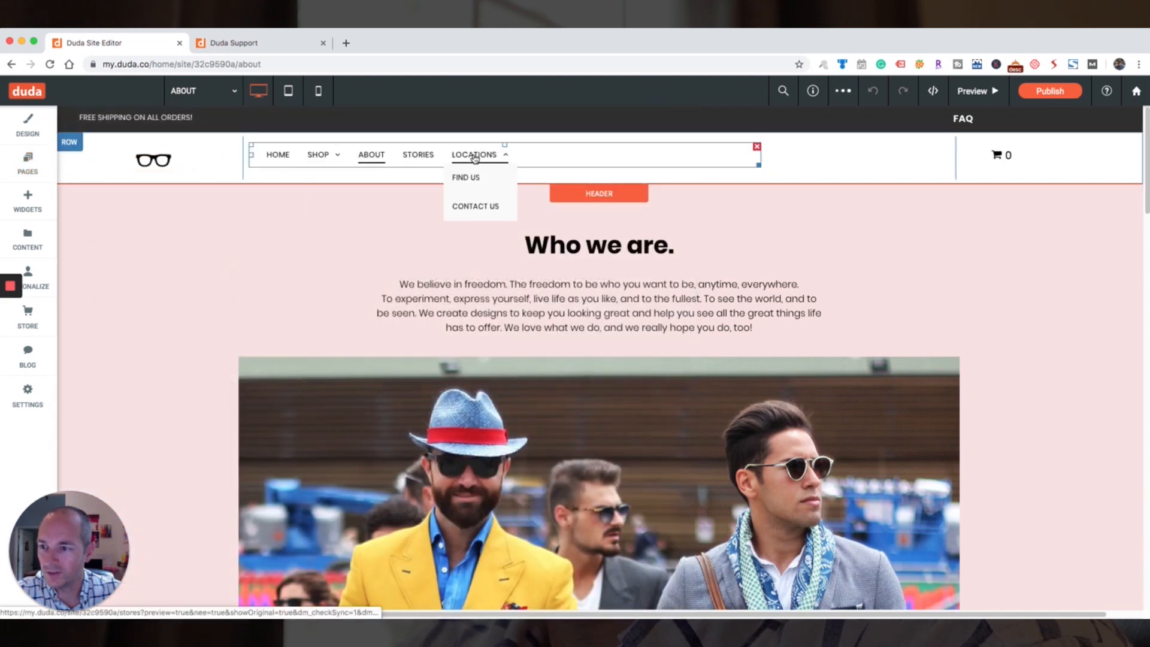
Browse the widget library's Frequently Used, Popular and Basics categories
left_click(27, 202)
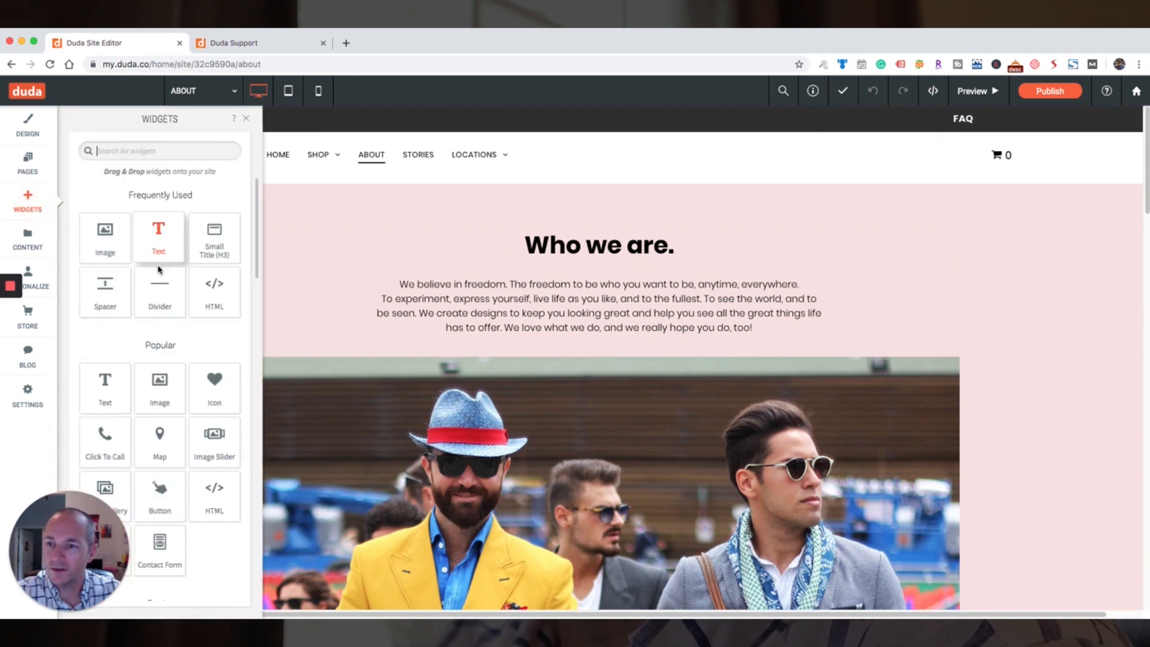
scroll(166, 285, "down", 1)
scroll(167, 293, "down", 2)
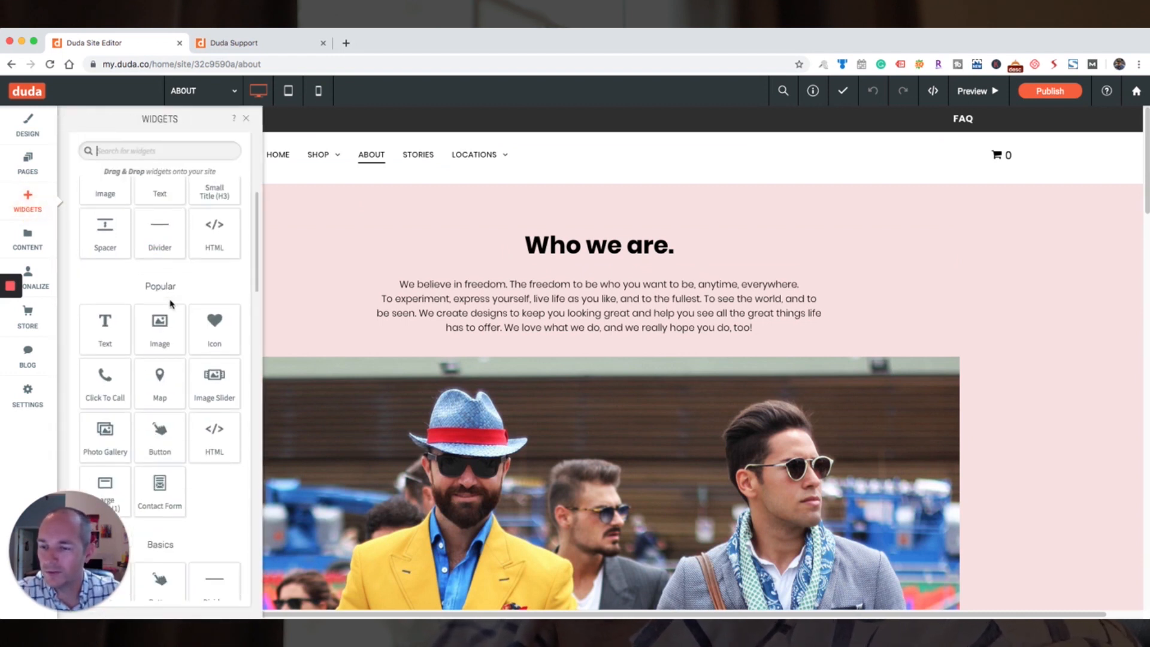
scroll(168, 295, "down", 1)
scroll(169, 295, "down", 3)
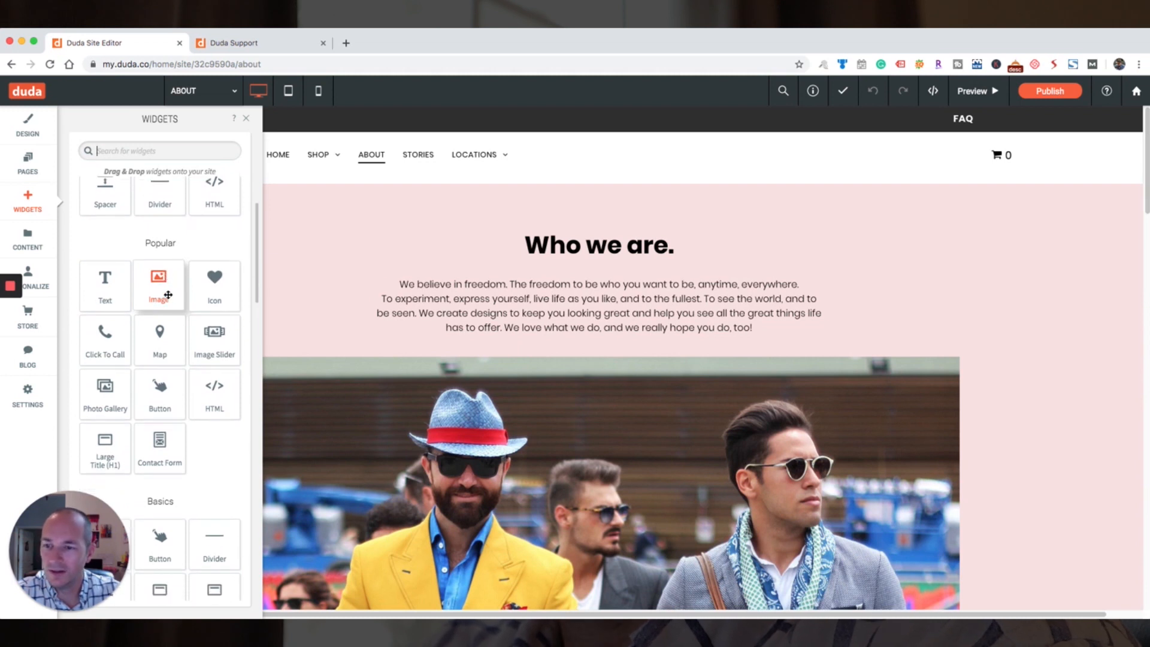
scroll(151, 330, "down", 5)
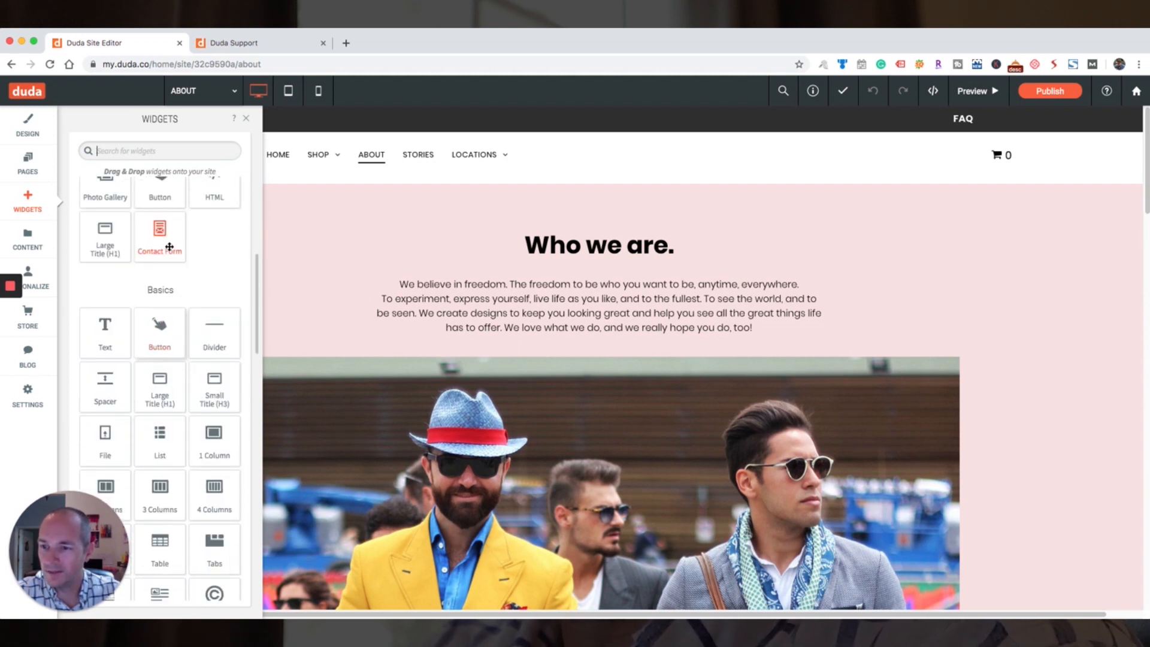
scroll(159, 341, "down", 5)
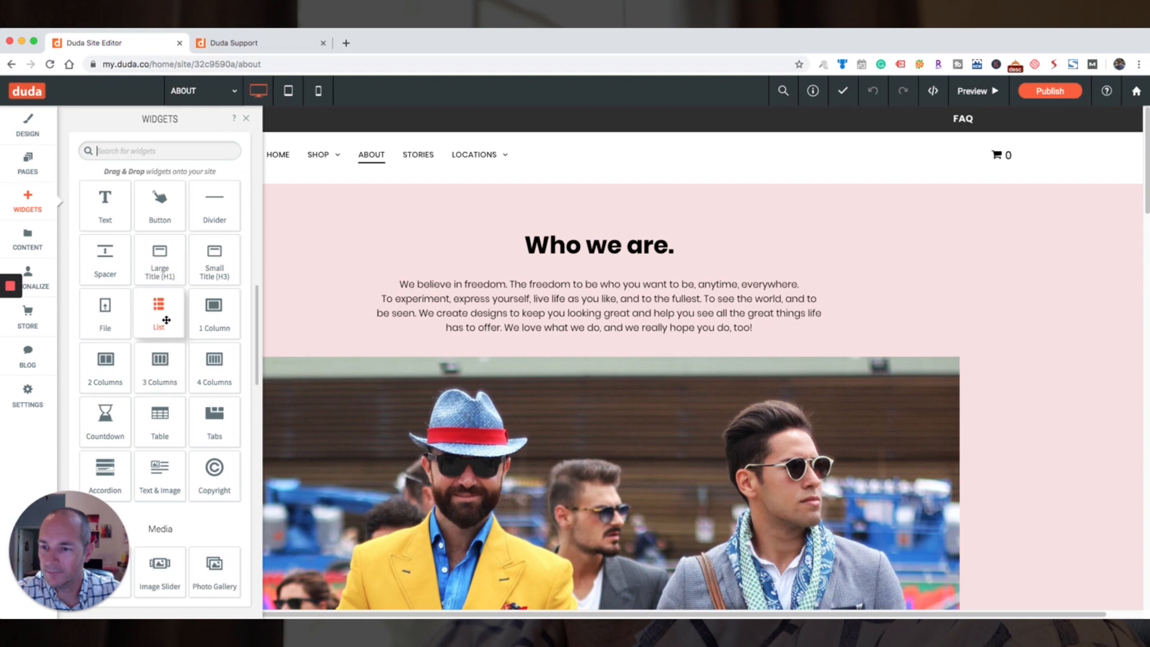
scroll(162, 348, "down", 4)
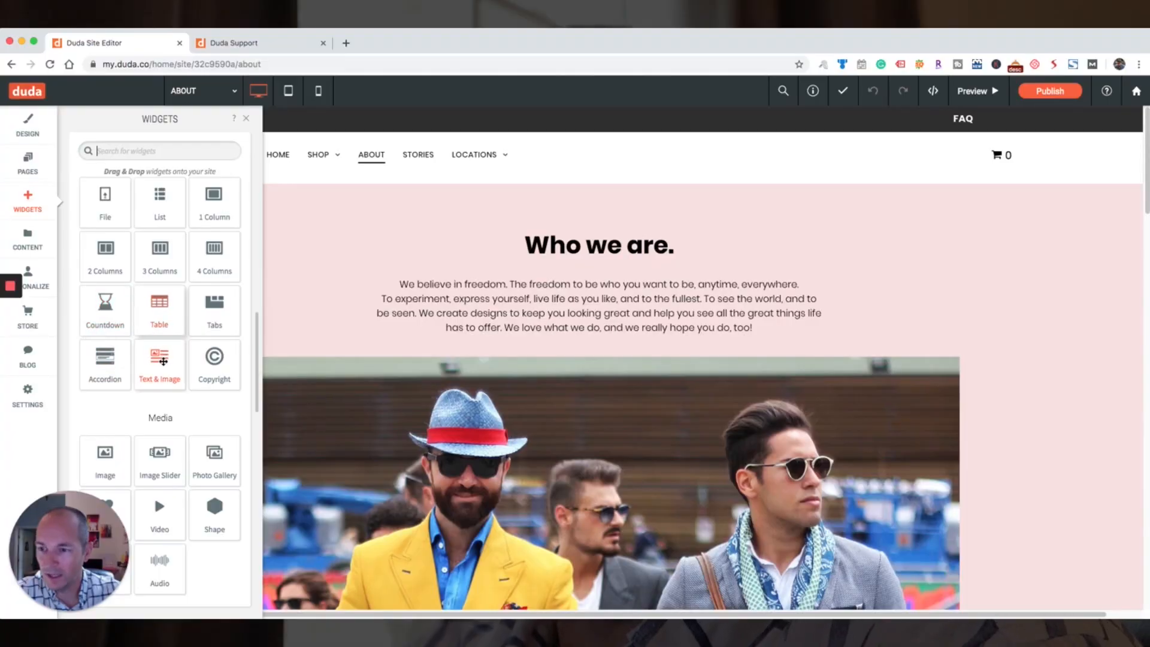
Review the widgets offered in the Media, Business, Social, Advanced and Store categories
scroll(153, 474, "down", 5)
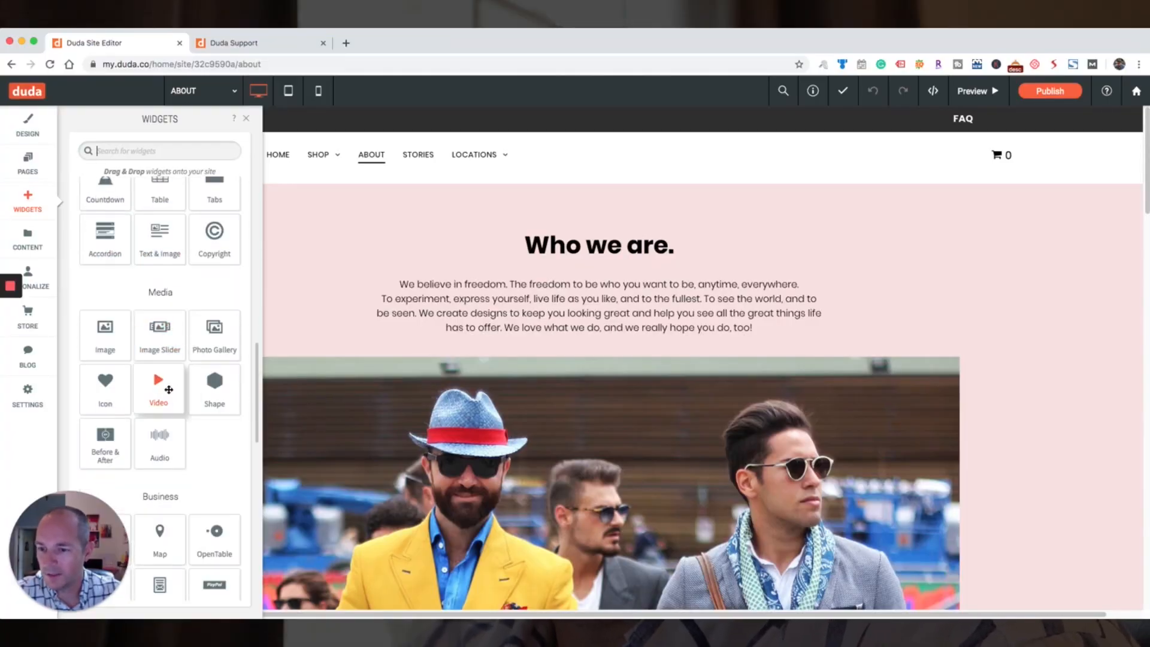
scroll(165, 376, "down", 2)
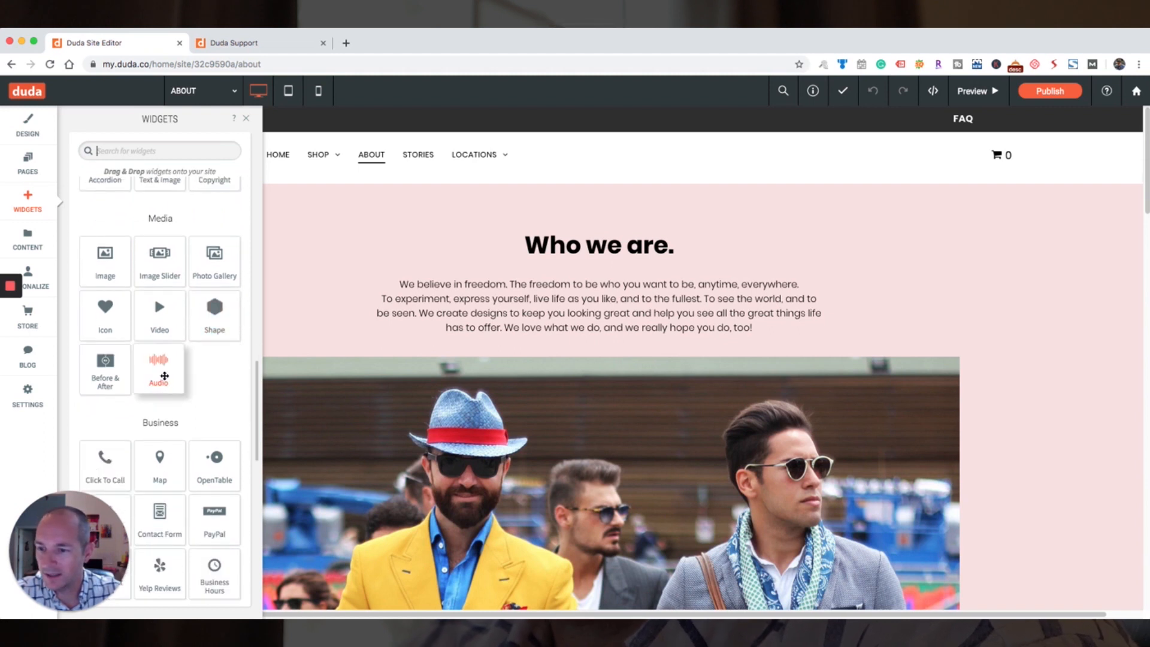
scroll(165, 383, "down", 6)
scroll(171, 422, "down", 2)
scroll(161, 389, "down", 4)
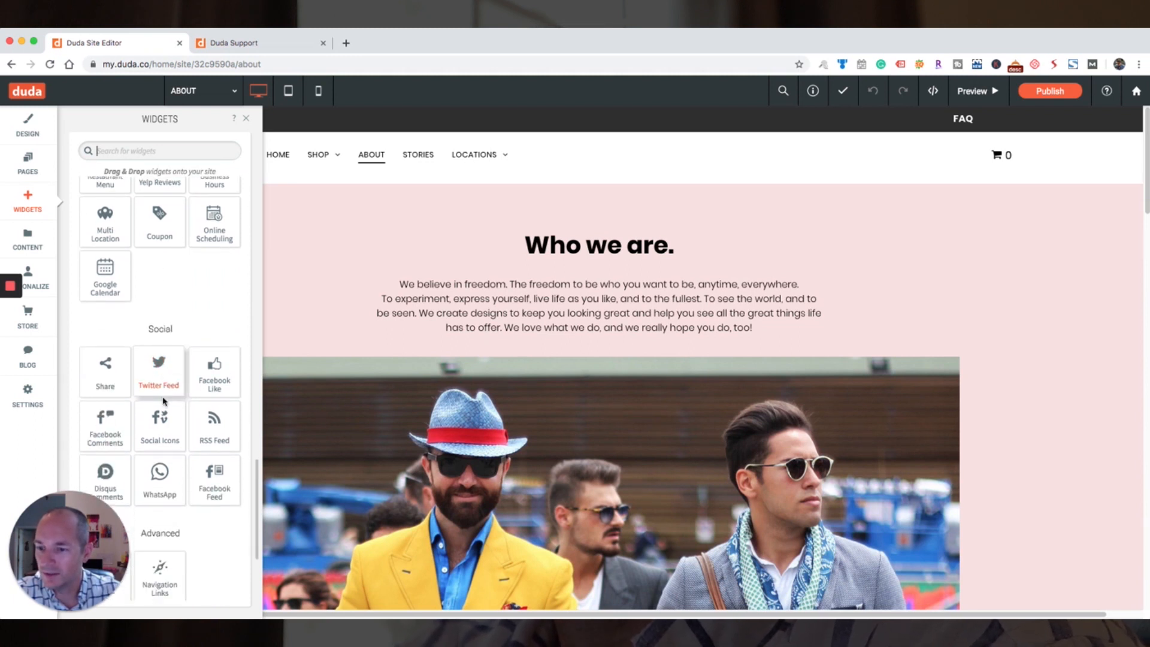
scroll(164, 422, "down", 2)
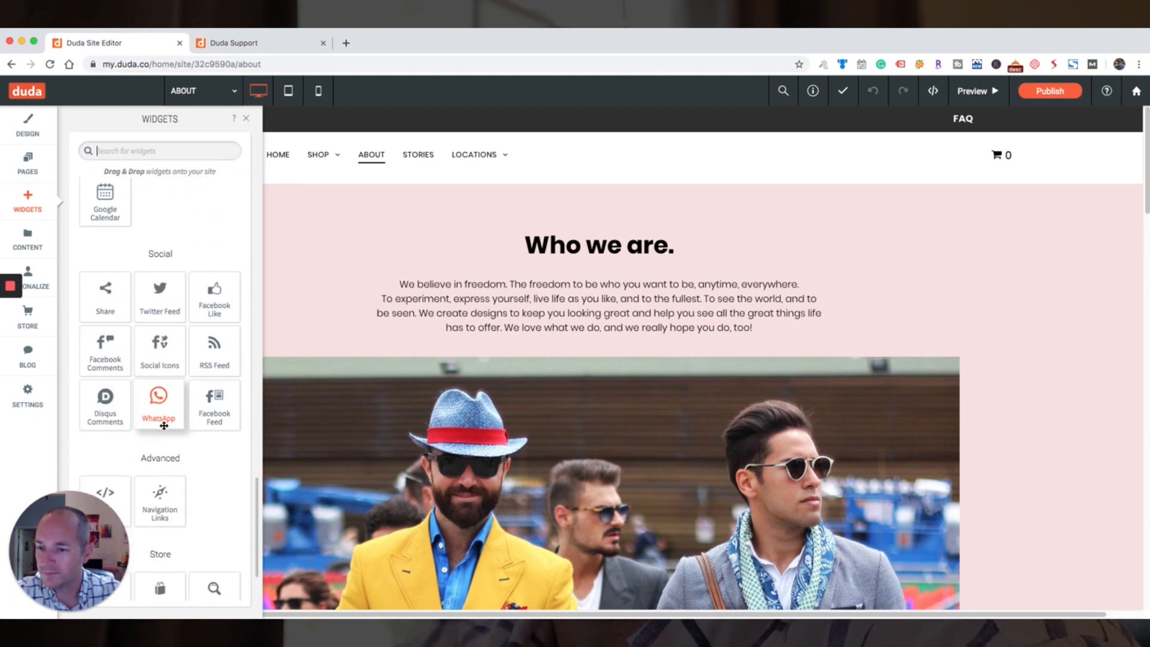
scroll(163, 426, "down", 3)
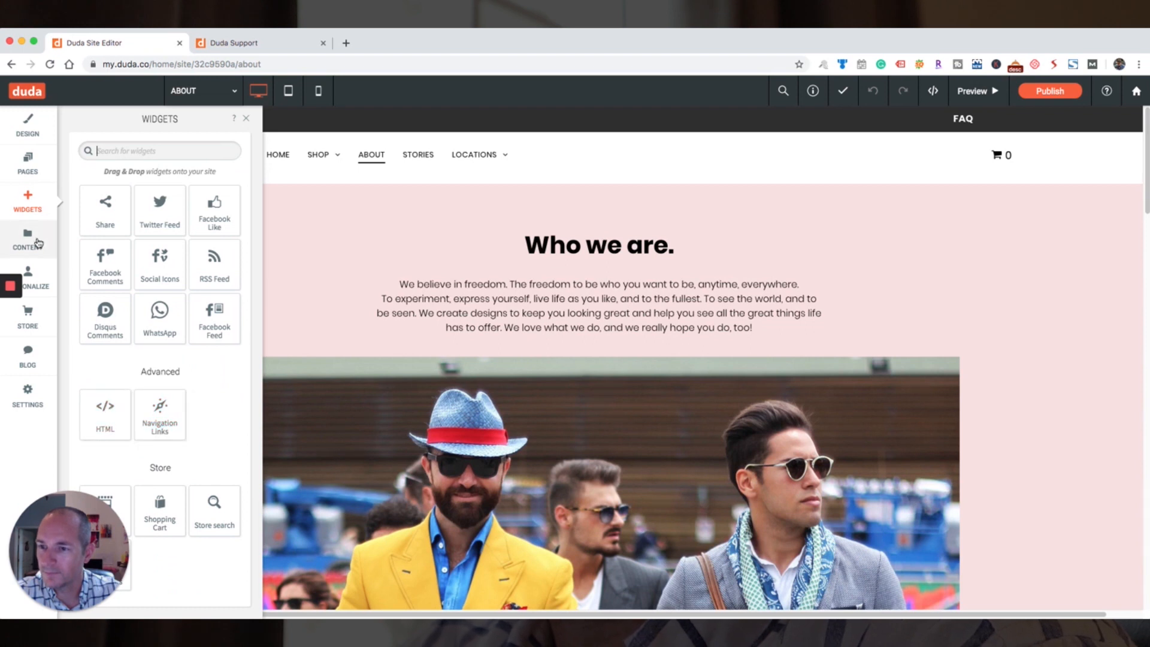
Open the content library and view the option for importing content from a website, without importing anything
left_click(38, 243)
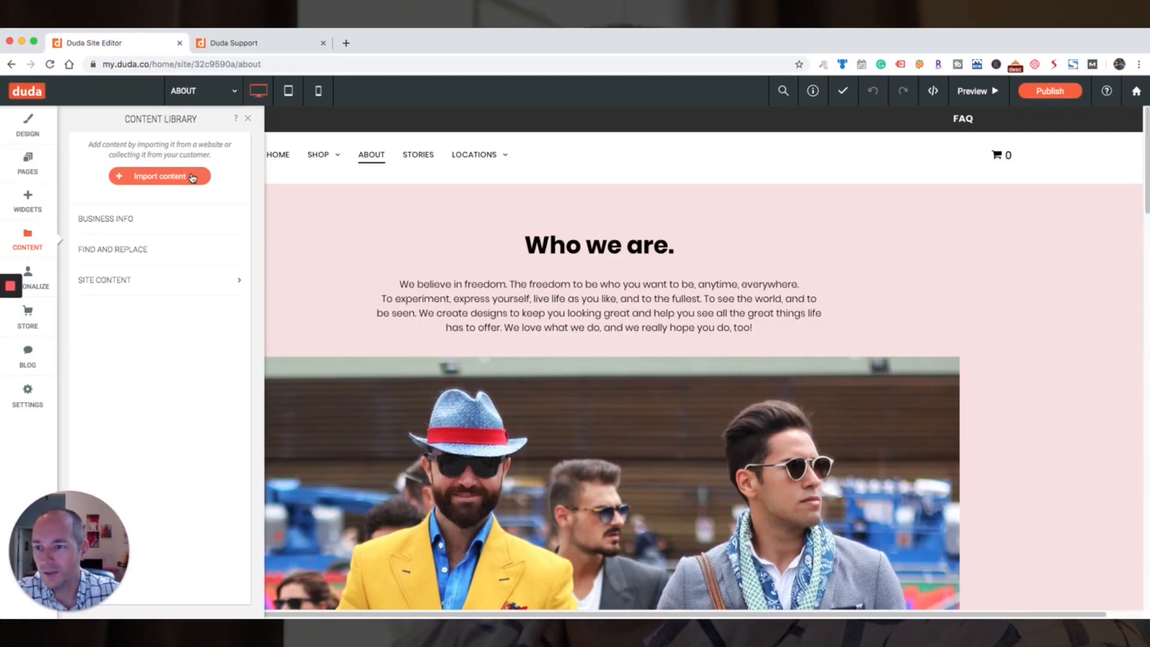
left_click(193, 177)
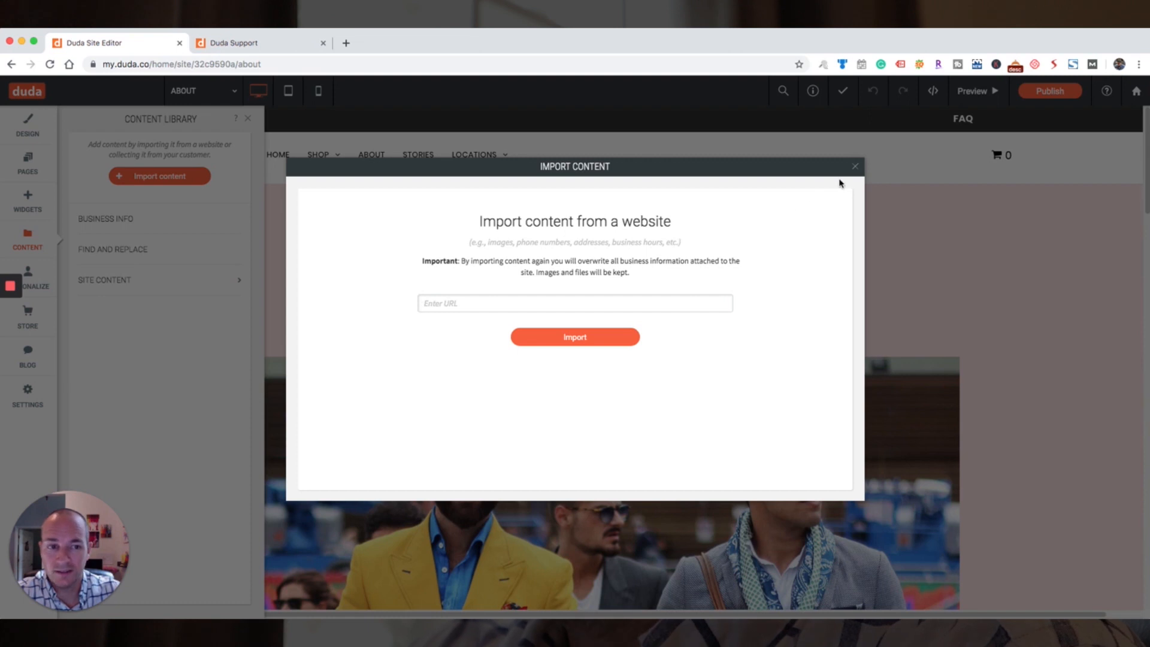
left_click(855, 167)
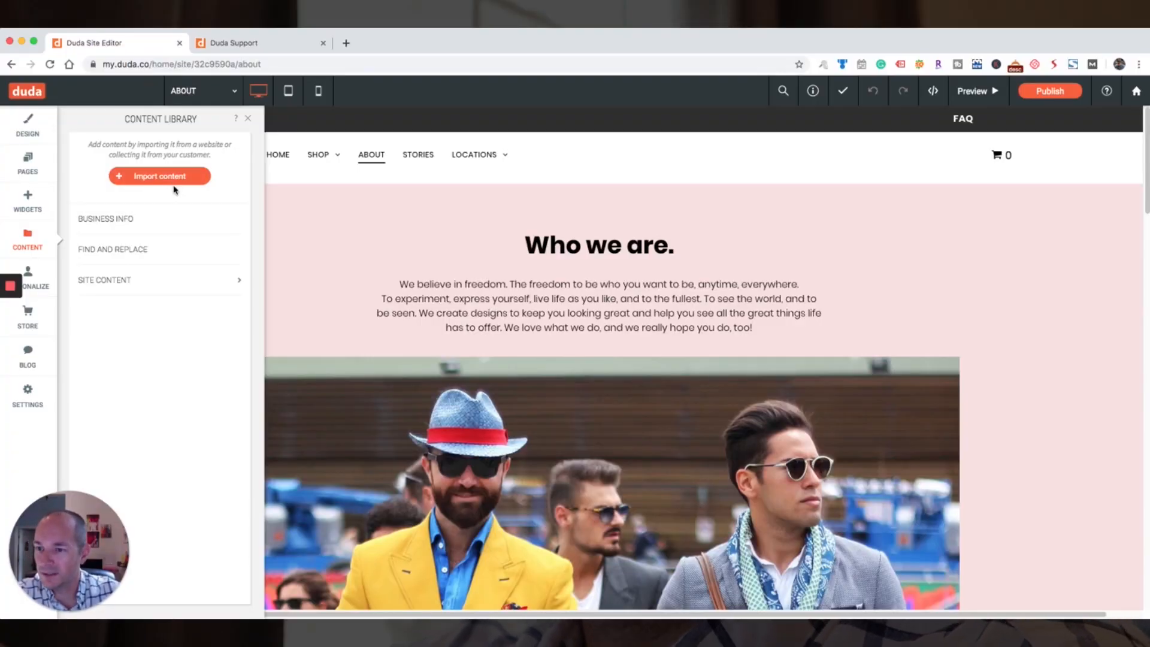
Open the site's business information and review the phone number and email address fields
left_click(144, 220)
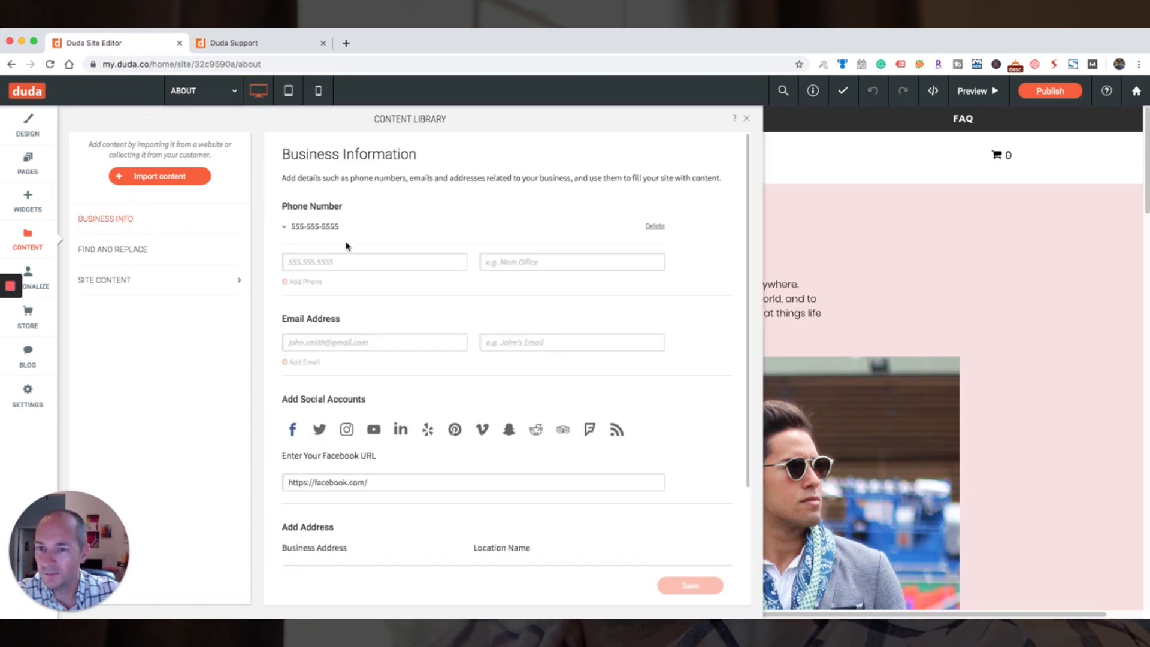
scroll(354, 276, "down", 2)
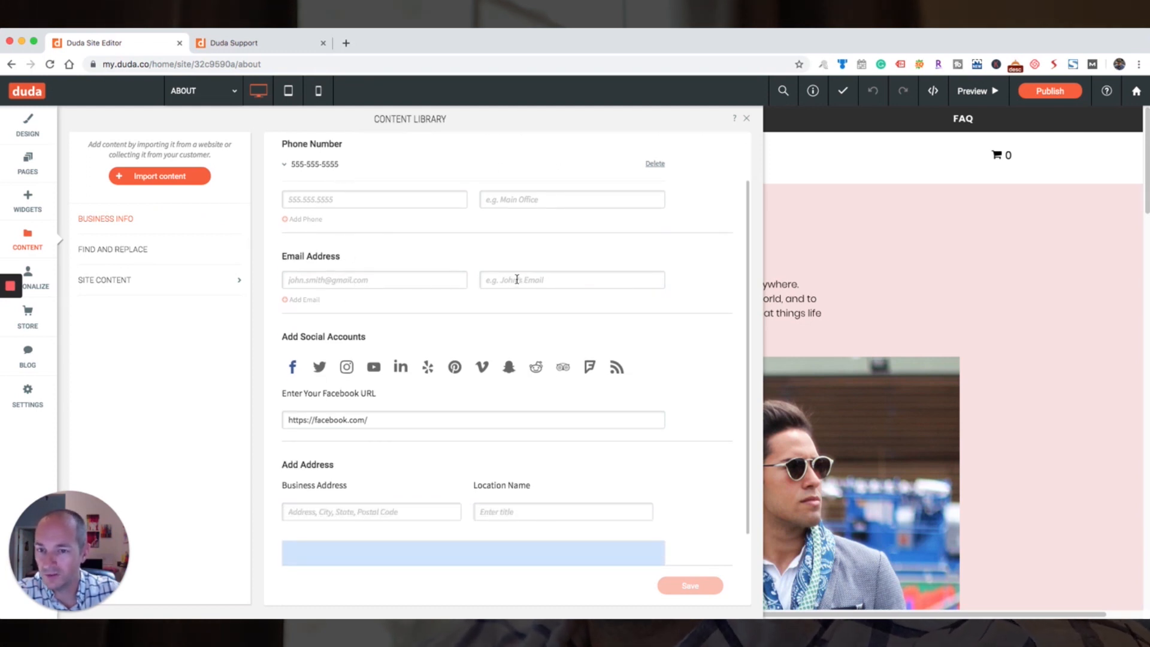
scroll(411, 280, "down", 1)
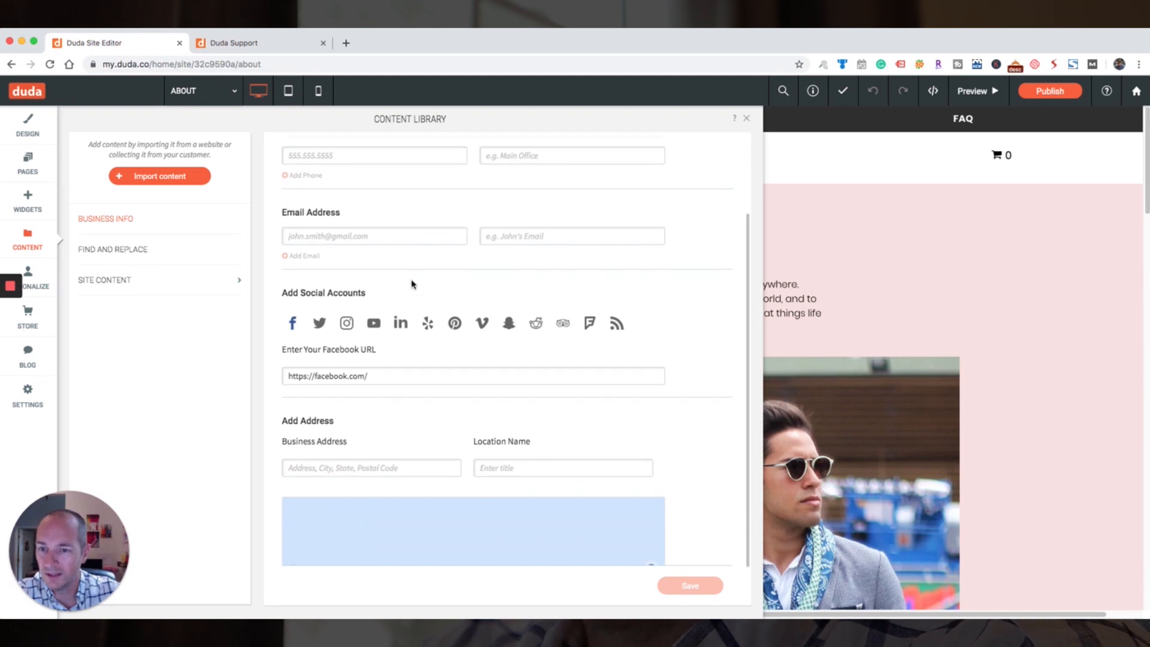
Check the URL fields for the Twitter, Instagram, YouTube, LinkedIn and Yelp accounts, and review the business address fields
left_click(319, 325)
left_click(347, 323)
left_click(373, 324)
left_click(400, 326)
left_click(428, 327)
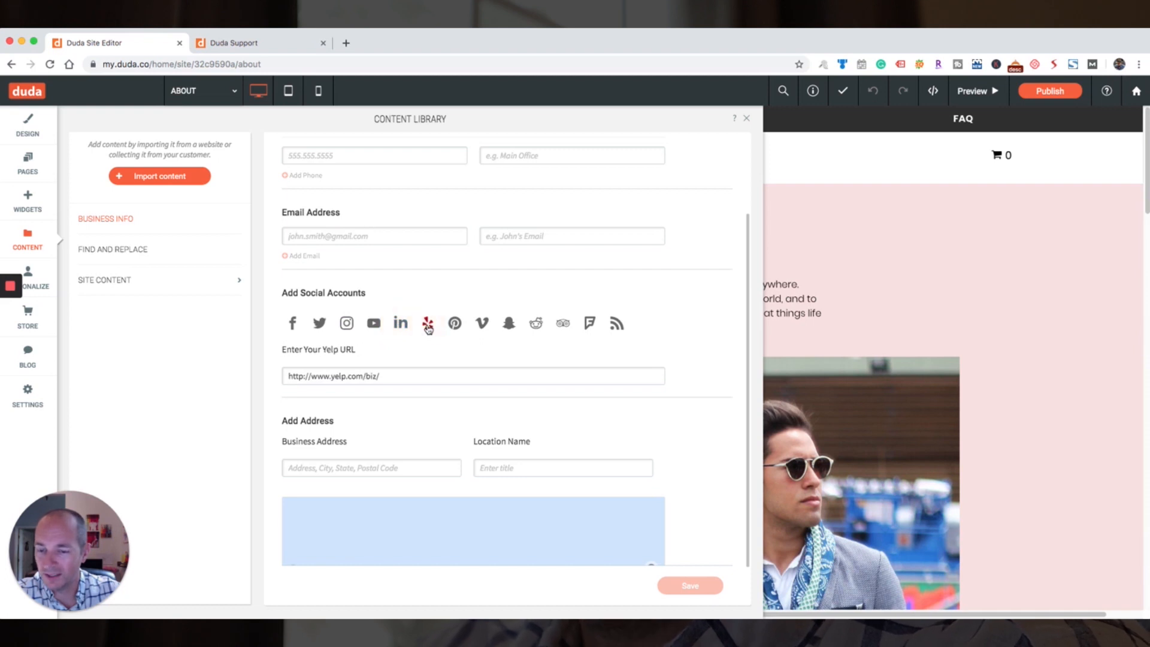
scroll(329, 397, "down", 2)
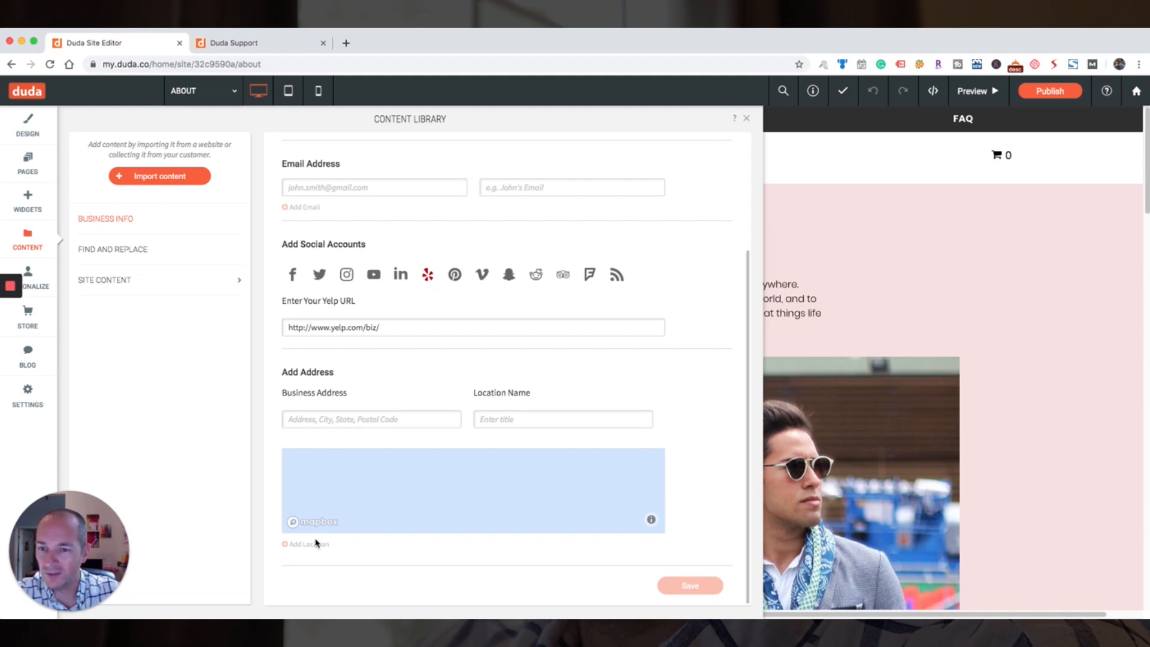
scroll(370, 396, "up", 4)
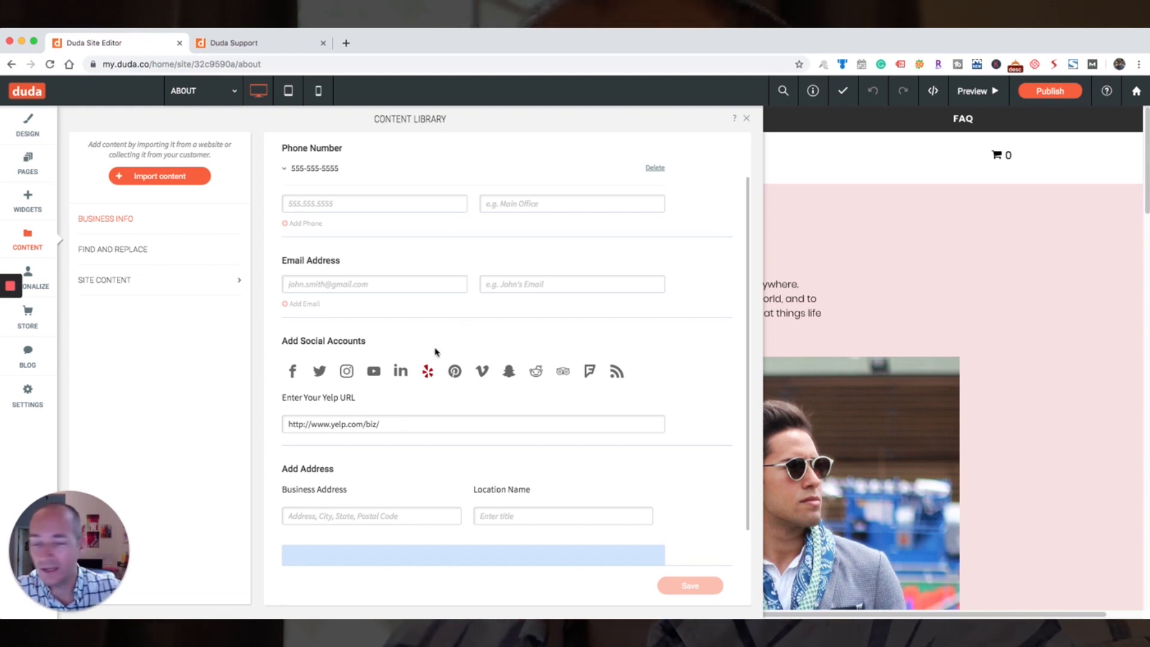
left_click(399, 424)
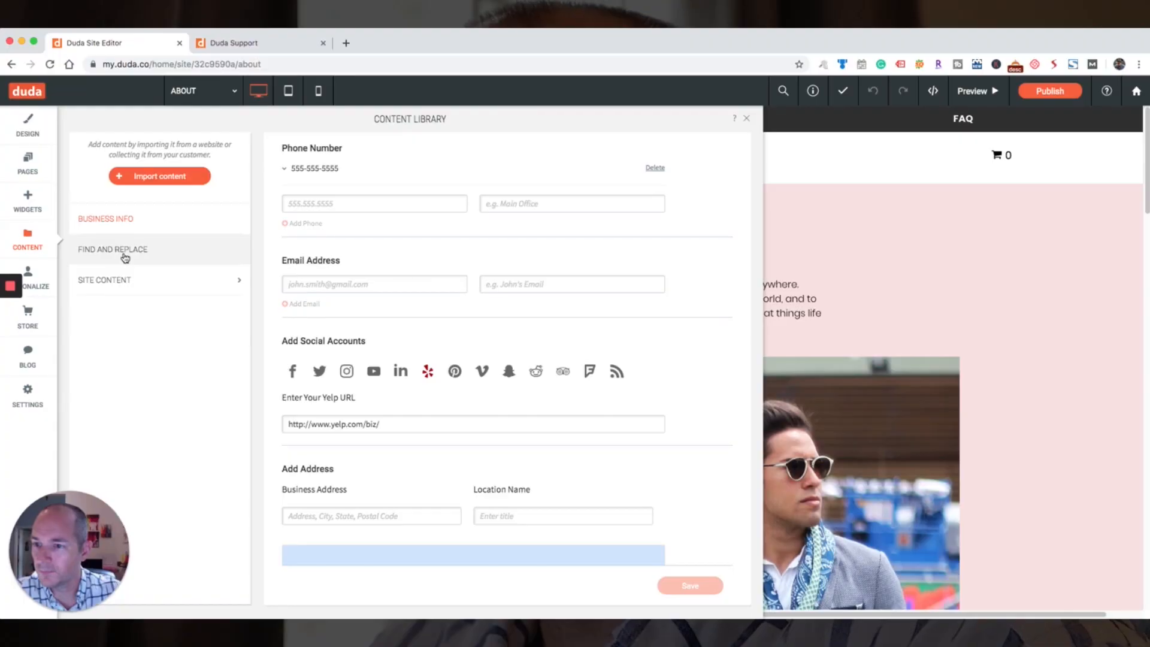
View Find and Replace for phone numbers, skip the header entry, and close it without replacing anything
left_click(122, 254)
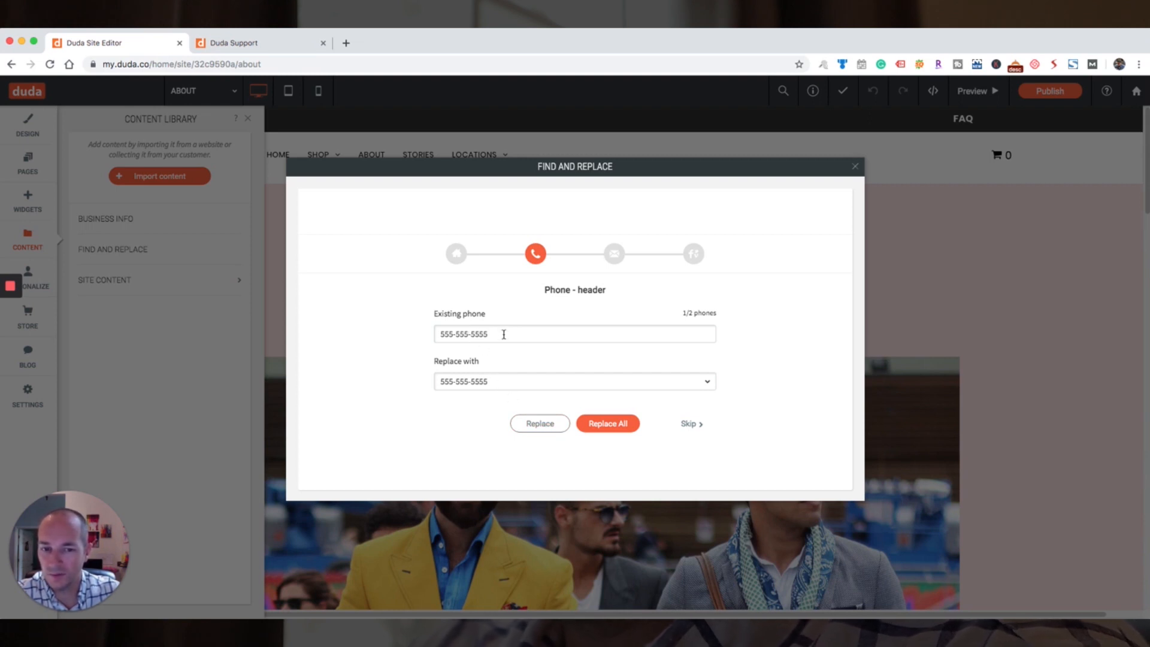
left_click(695, 425)
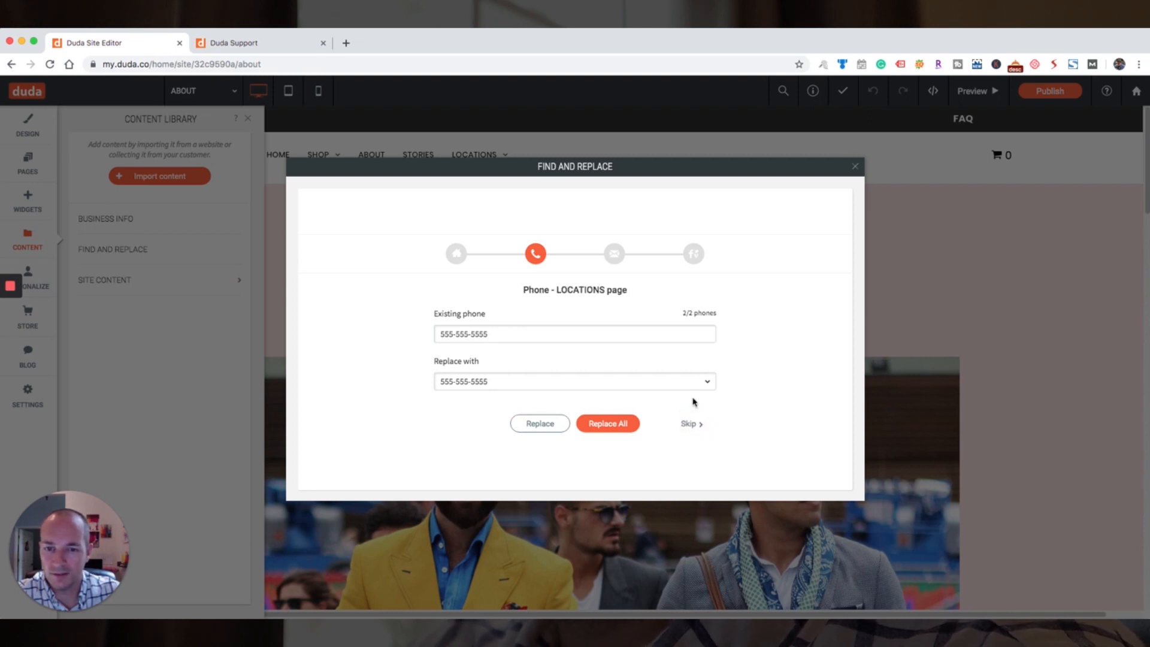
left_click(857, 166)
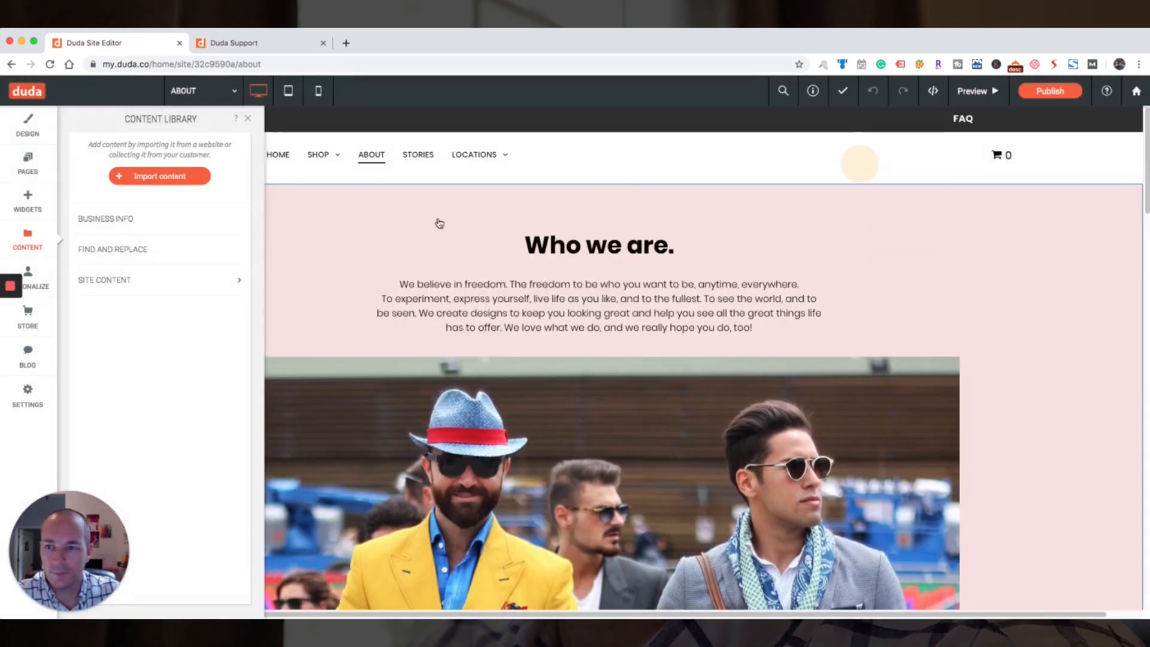
Open the image manager from the site content, search for "plumber", and show results from all images
left_click(125, 281)
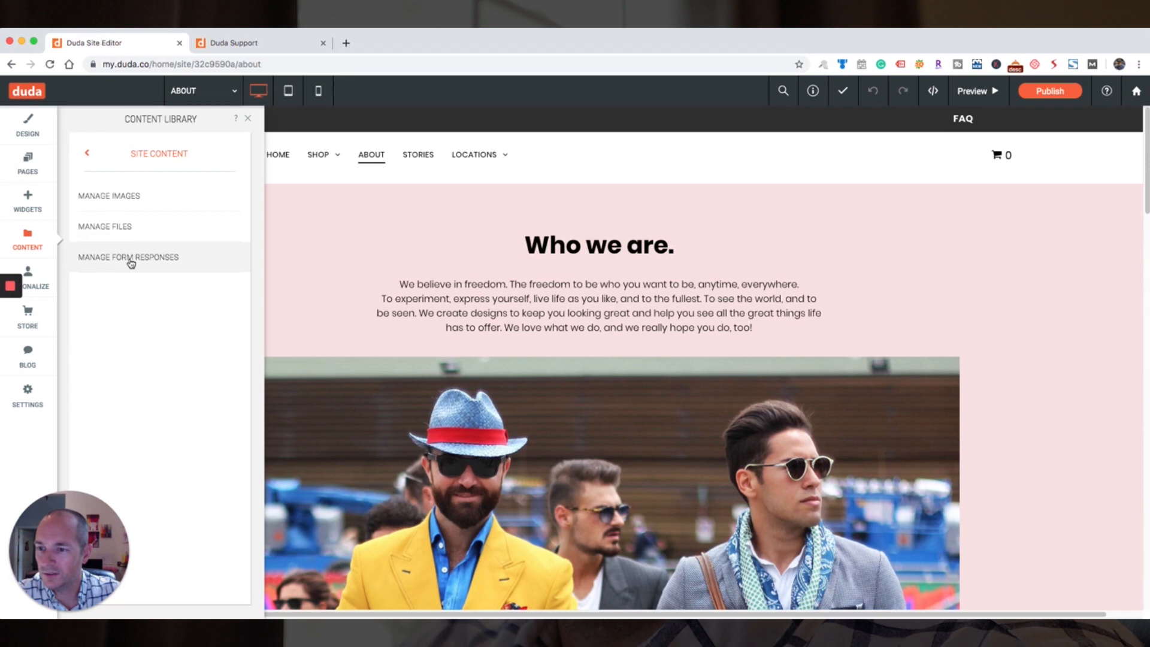
left_click(123, 201)
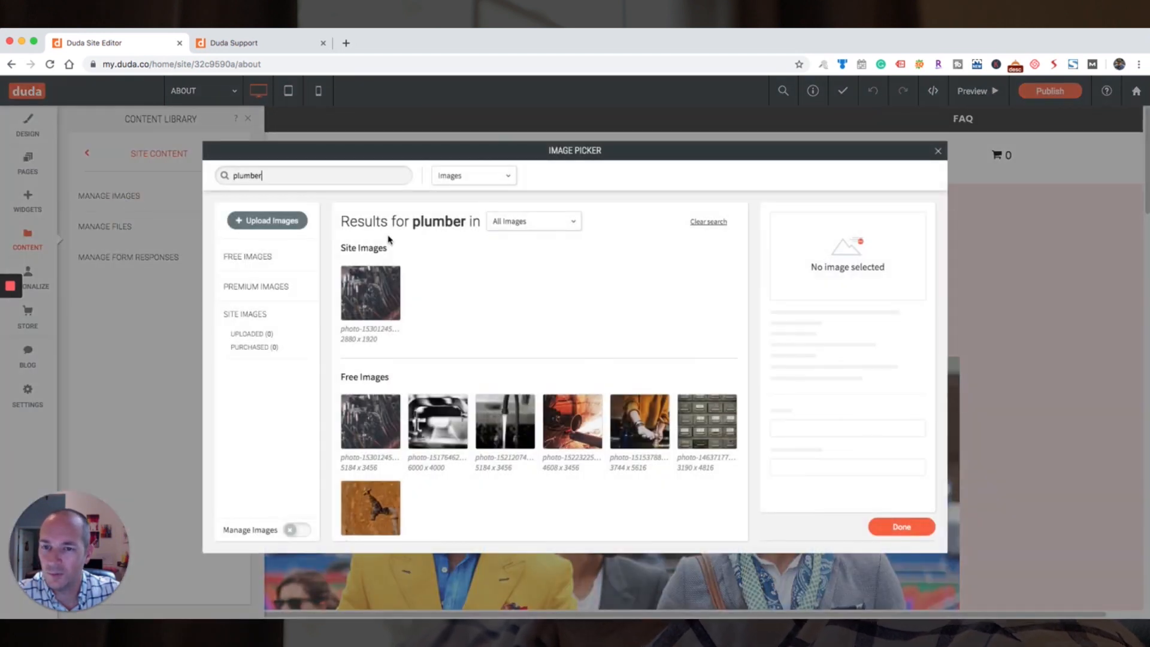
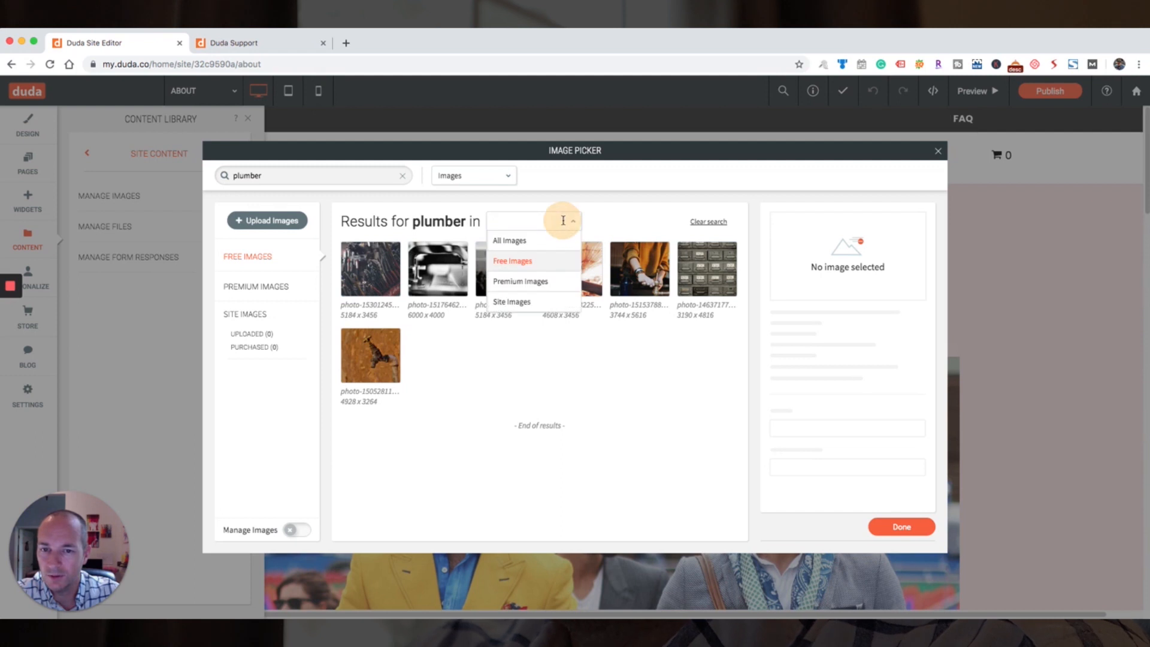
left_click(510, 240)
Filter the plumber results to premium images and view the details of the photo of a man fixing a kitchen sink
left_click(545, 222)
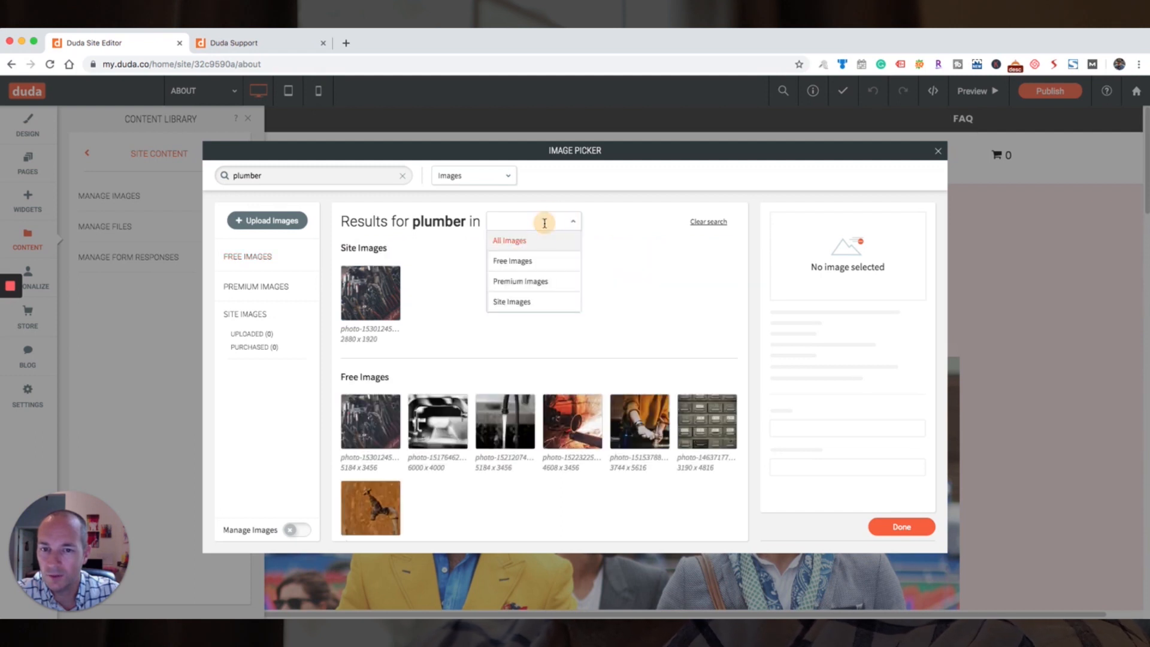
left_click(521, 281)
mouse_move(527, 292)
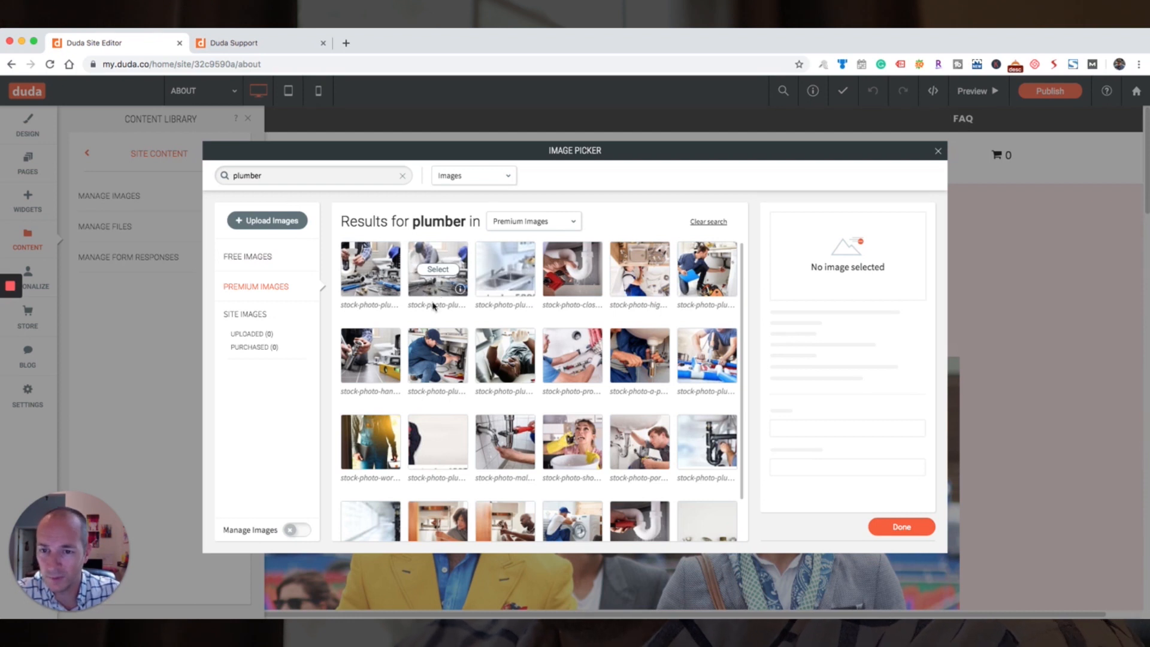
left_click(506, 356)
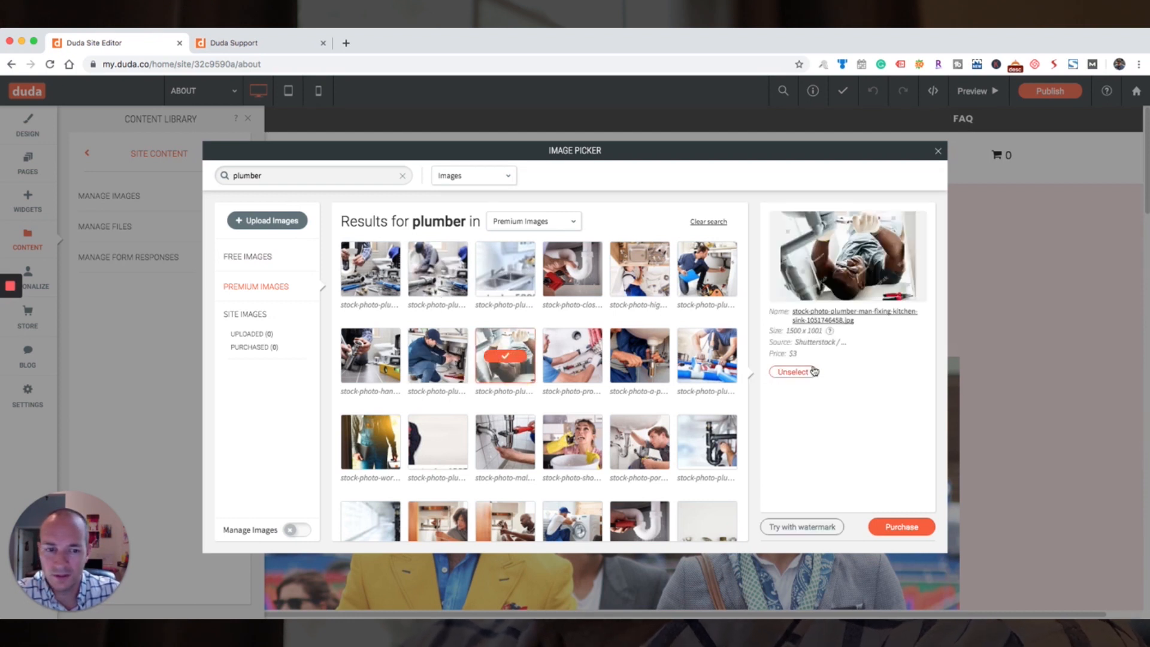
scroll(707, 359, "down", 1)
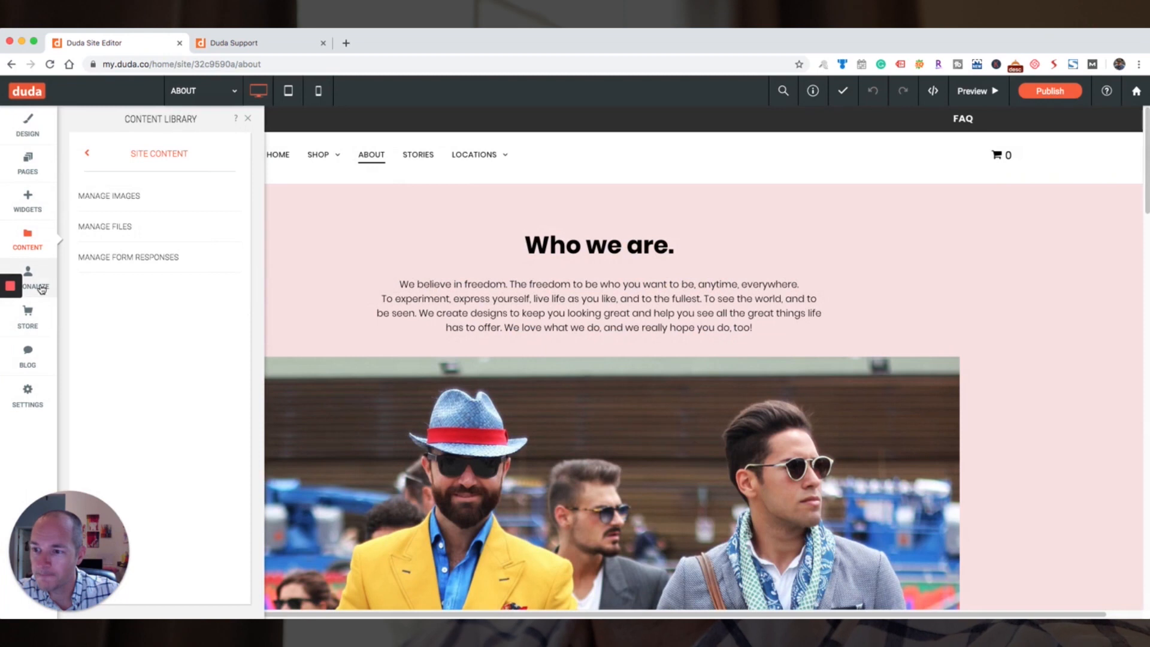
Open website personalization and examine the available rule templates, from building a custom rule to First-Time Visitor and Campaign URL
left_click(40, 286)
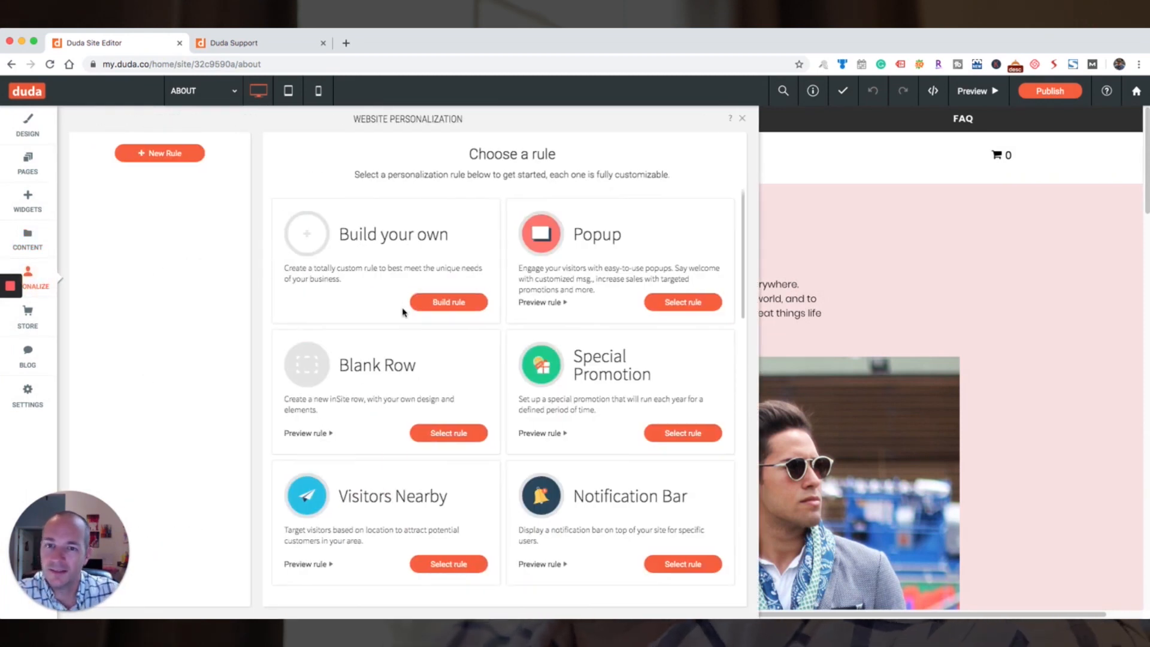
scroll(420, 392, "down", 1)
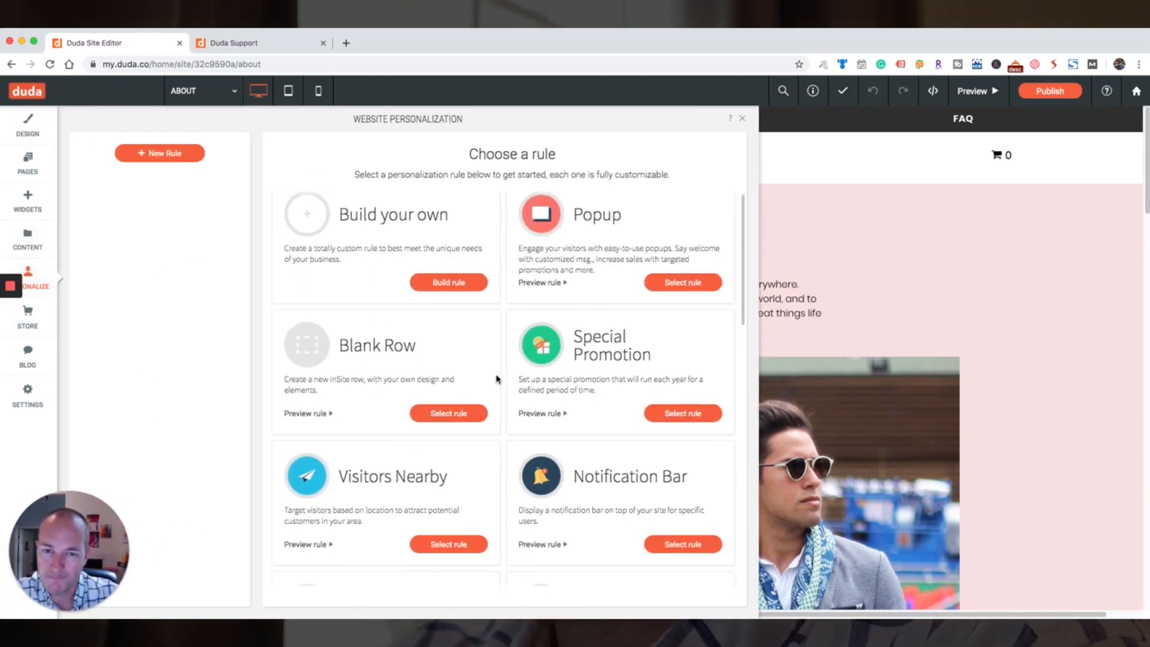
scroll(559, 347, "down", 3)
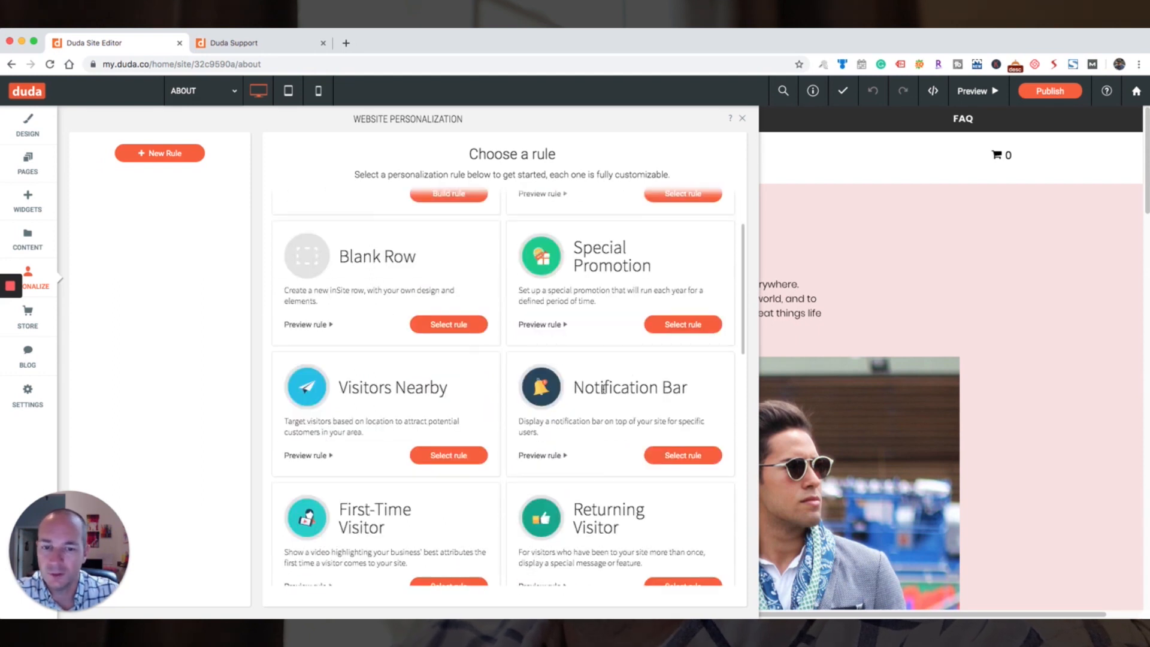
scroll(645, 475, "down", 1)
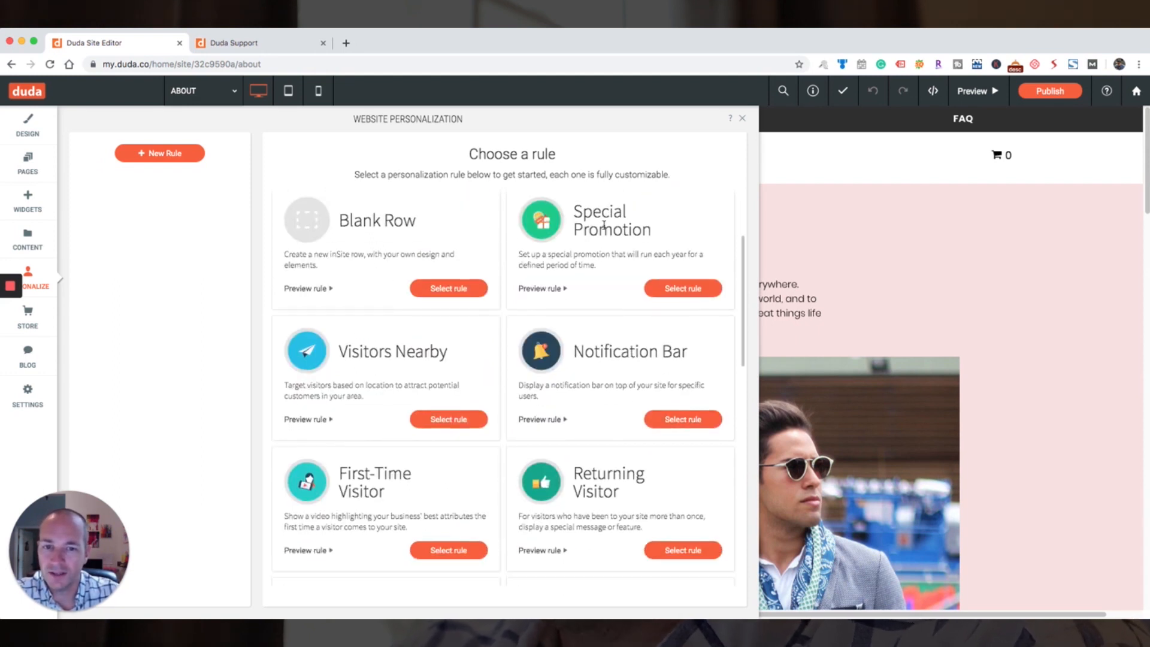
scroll(607, 234, "down", 4)
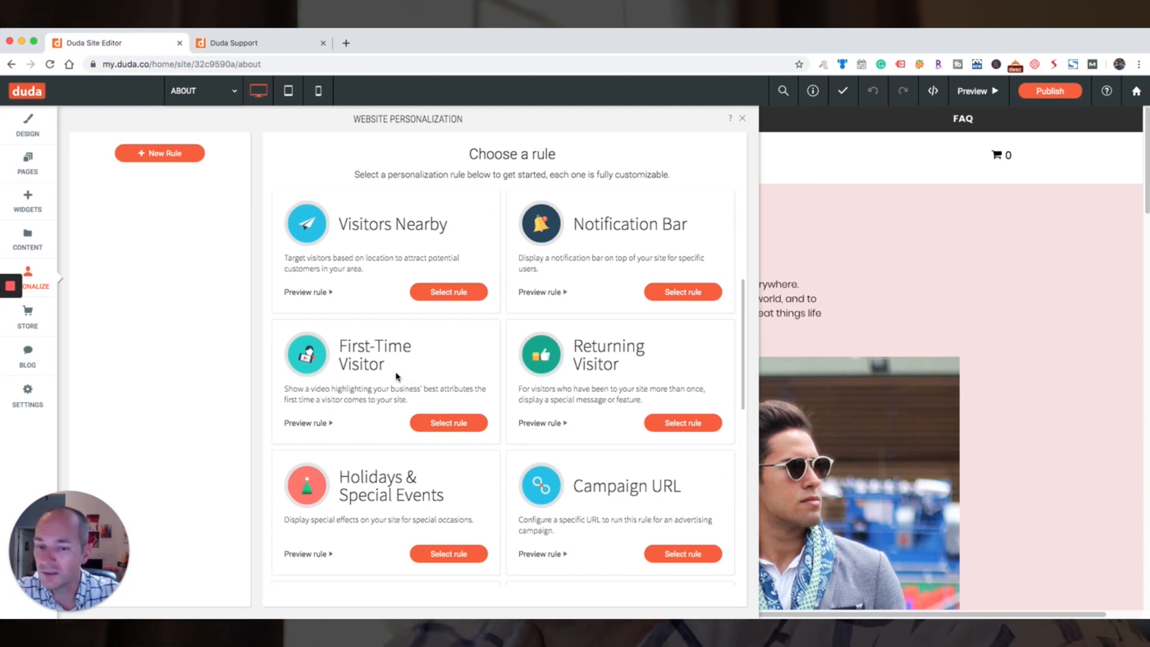
scroll(407, 383, "down", 1)
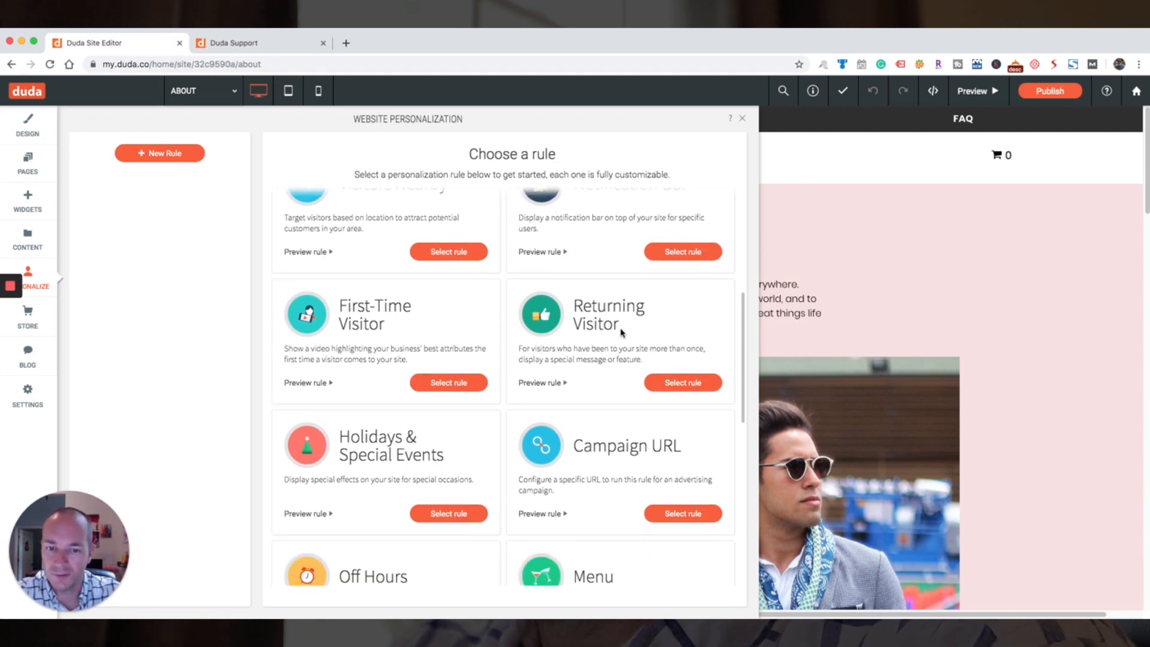
scroll(562, 362, "down", 2)
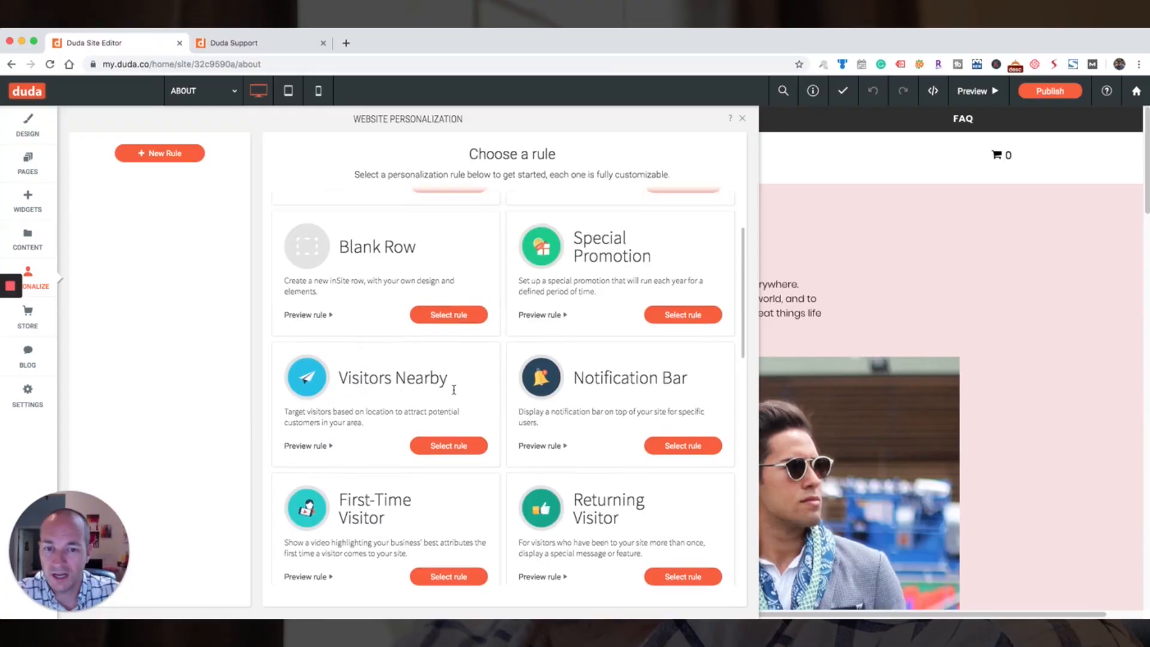
scroll(504, 401, "up", 1)
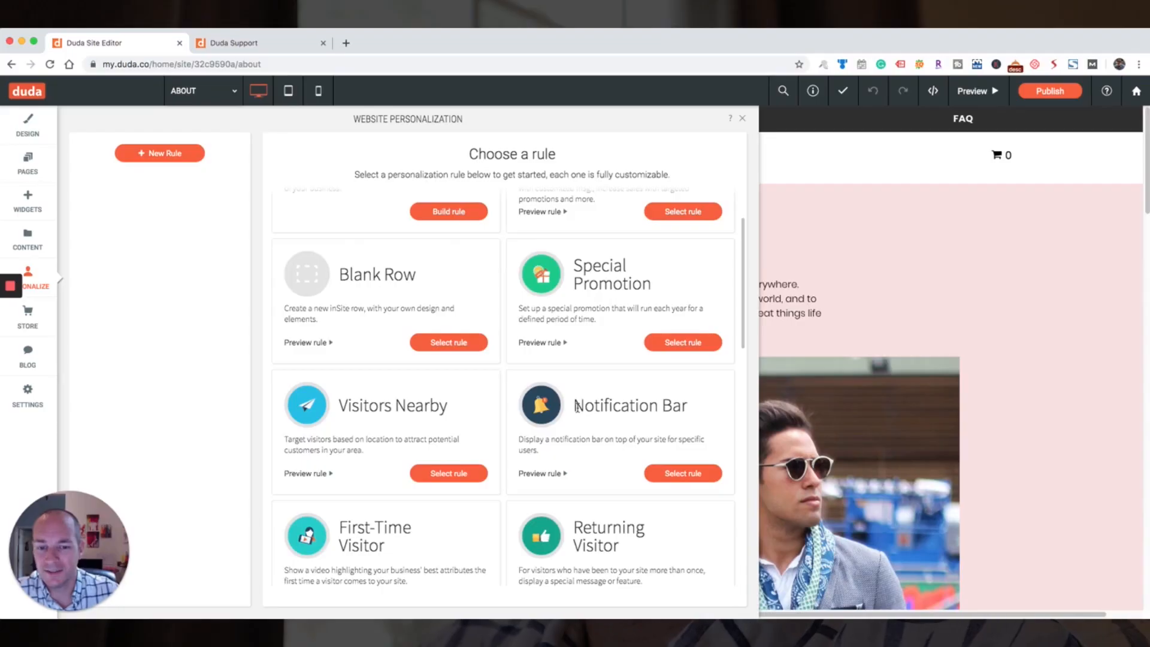
scroll(577, 408, "down", 2)
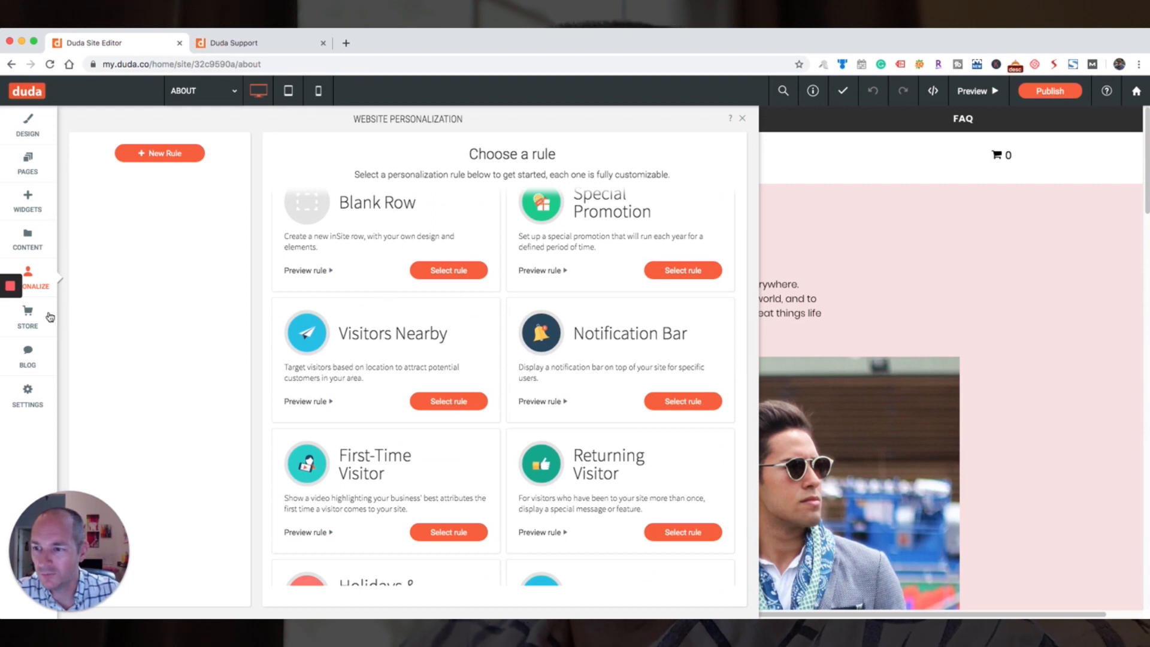
View the store options, compare the features of the Standard and Advanced upgrades, and open the blog manager
left_click(27, 318)
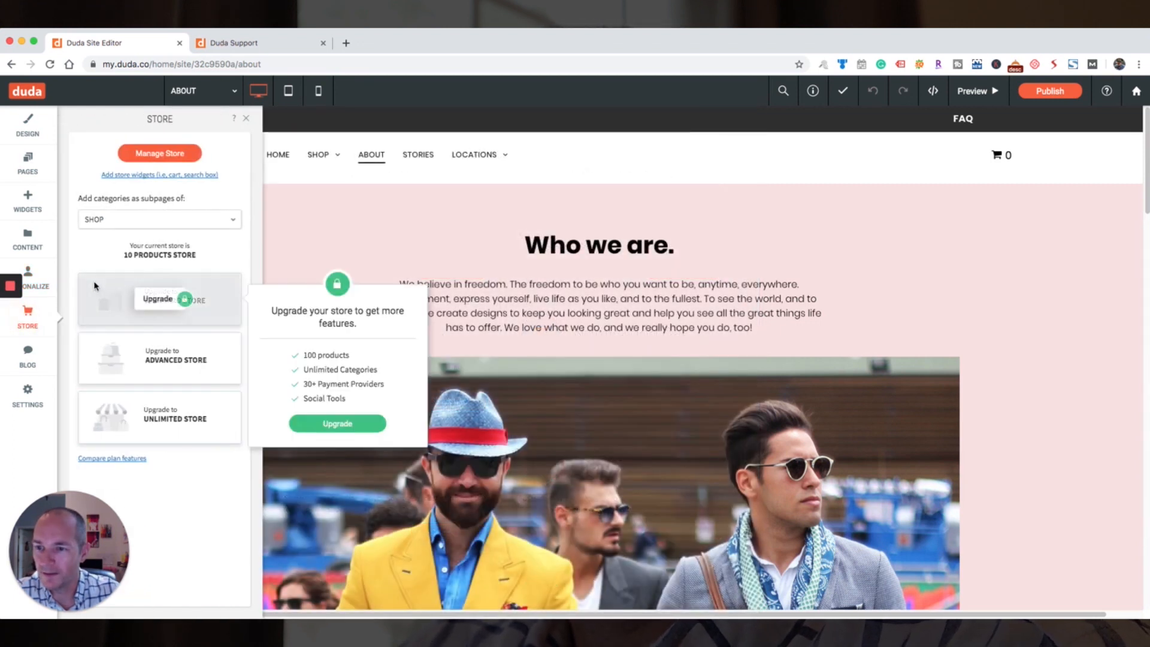
mouse_move(138, 295)
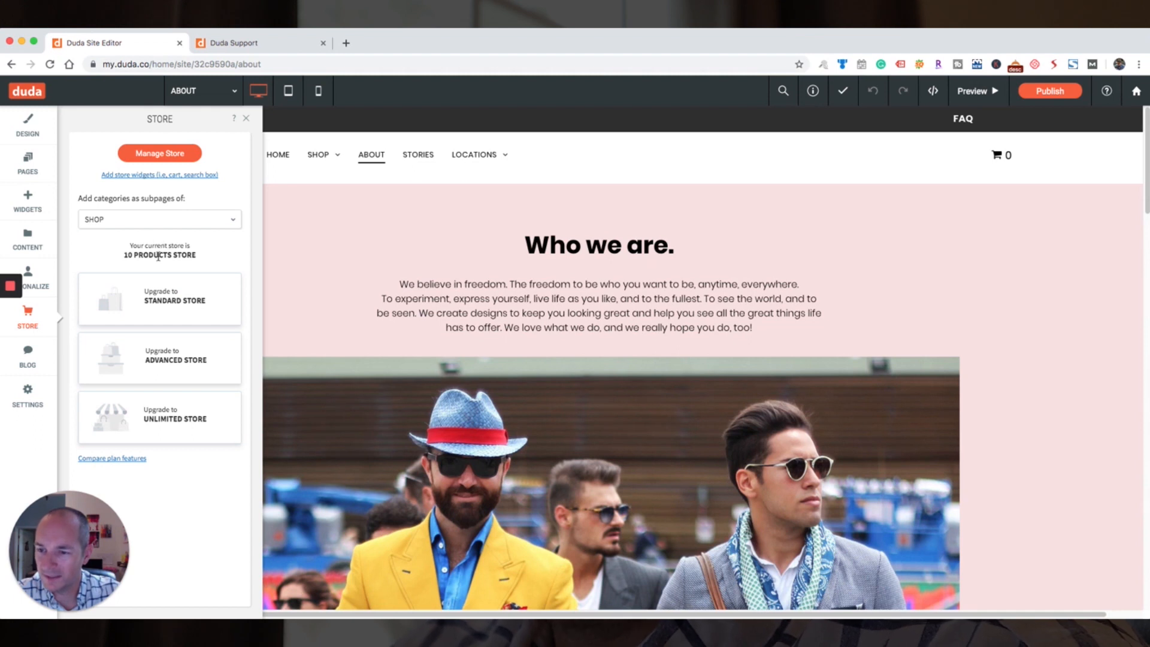
mouse_move(209, 293)
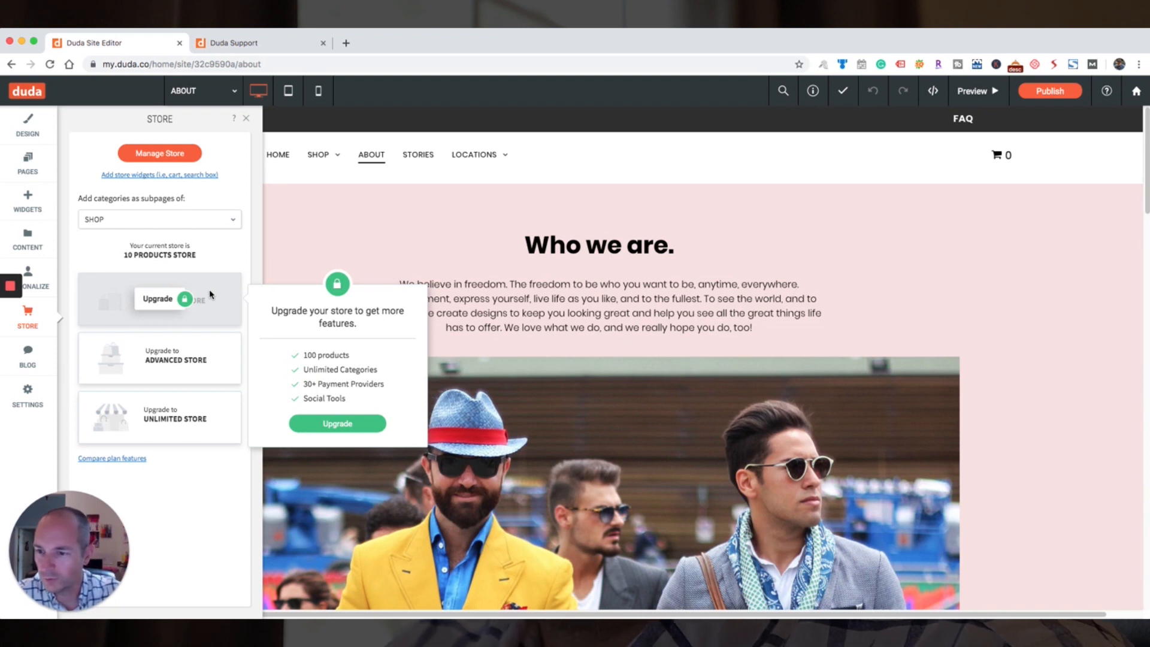
mouse_move(216, 364)
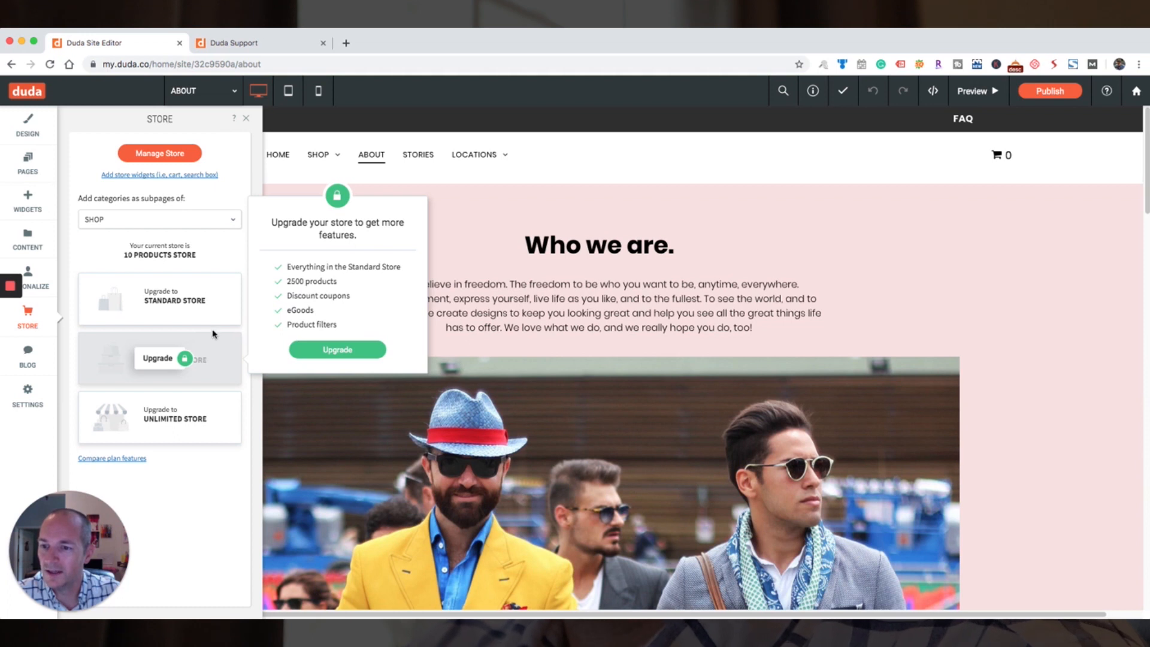
mouse_move(205, 409)
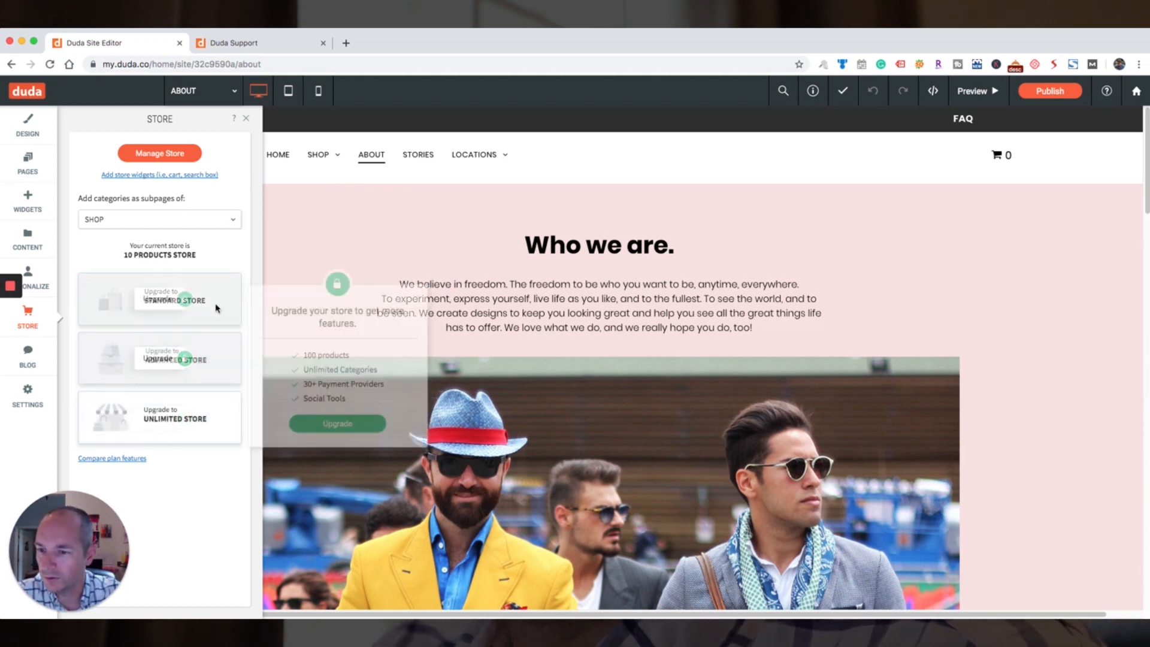
left_click(27, 358)
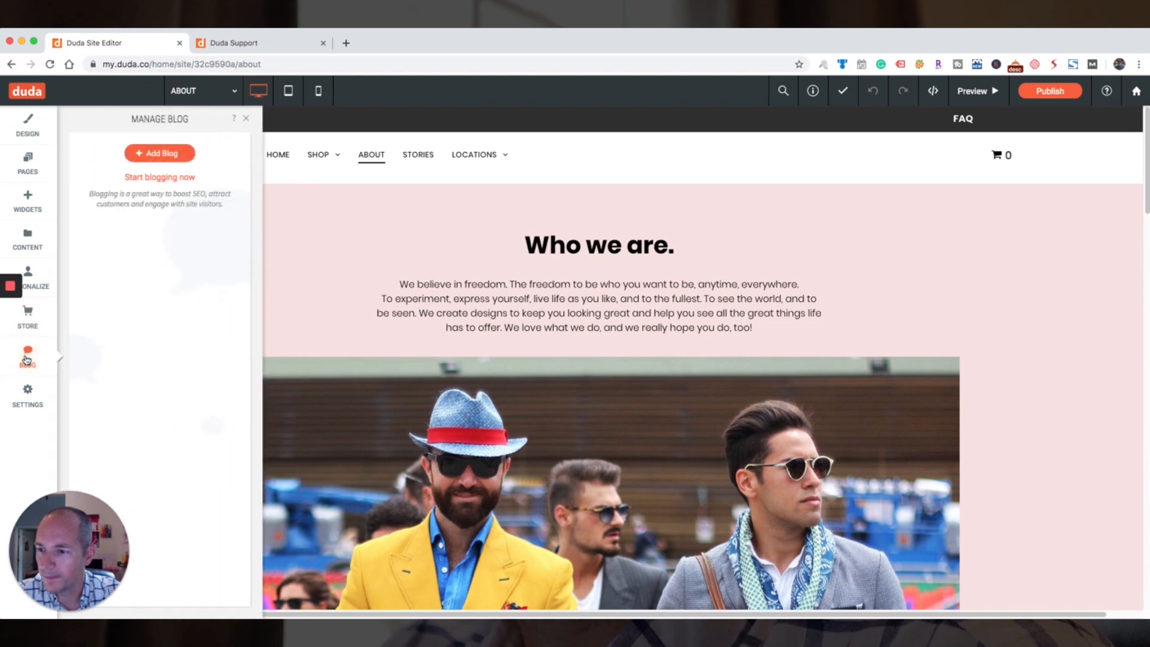
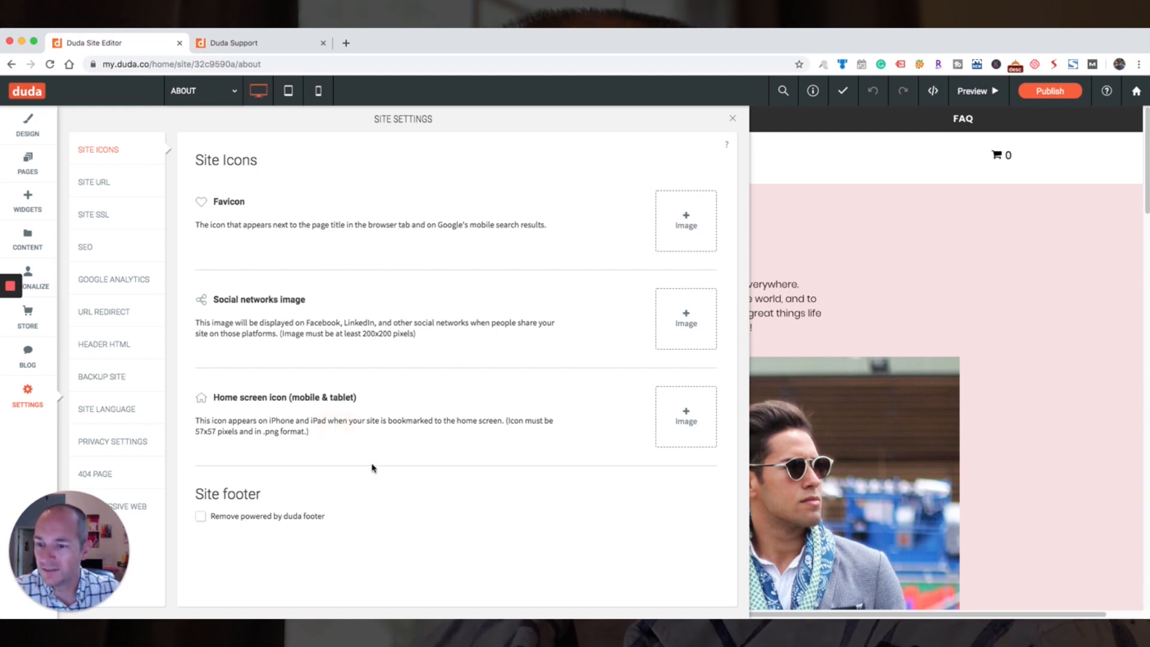
Review the site icons and footer option in the site settings, along with the Site URL and Site SSL sections
mouse_move(260, 519)
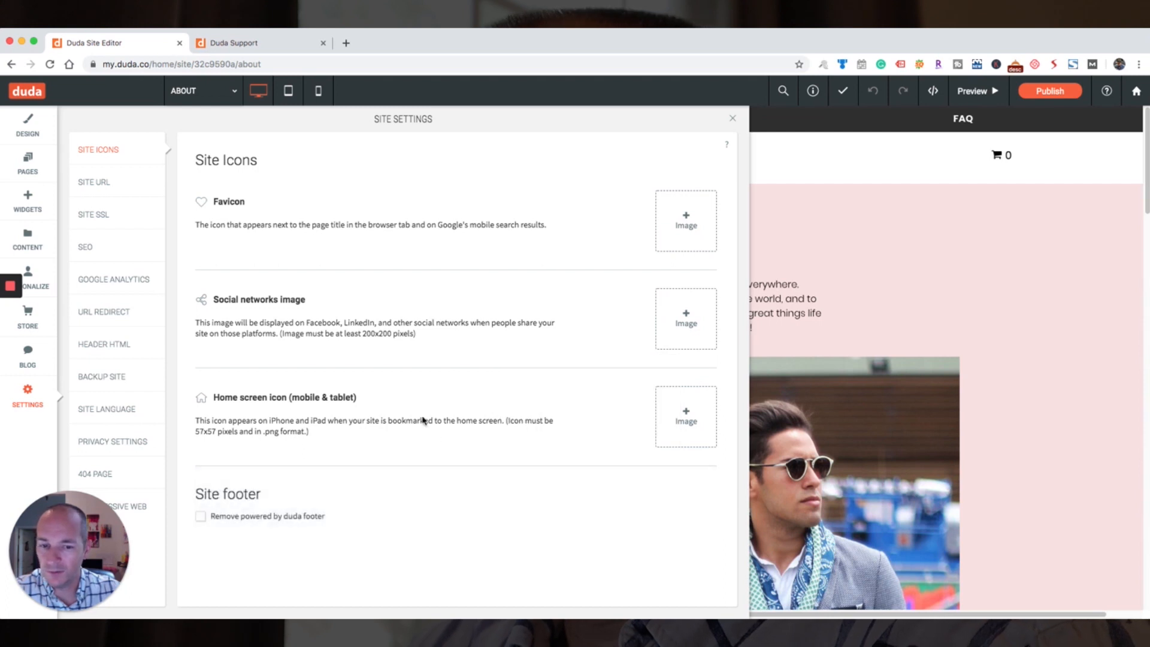
left_click(99, 182)
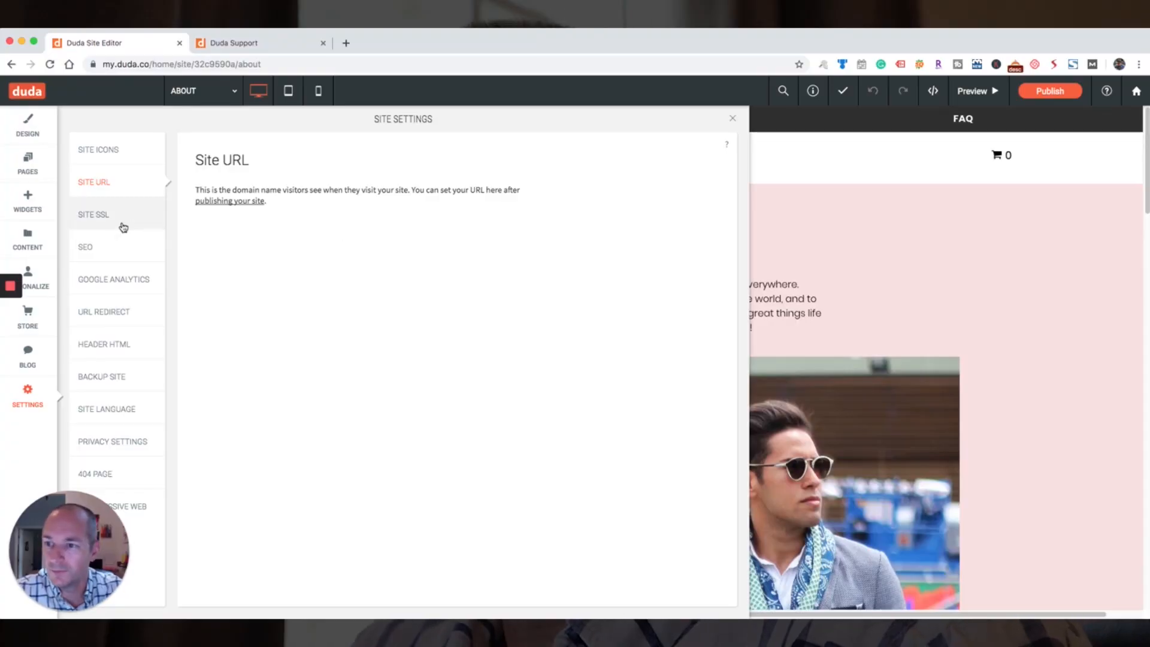
left_click(122, 225)
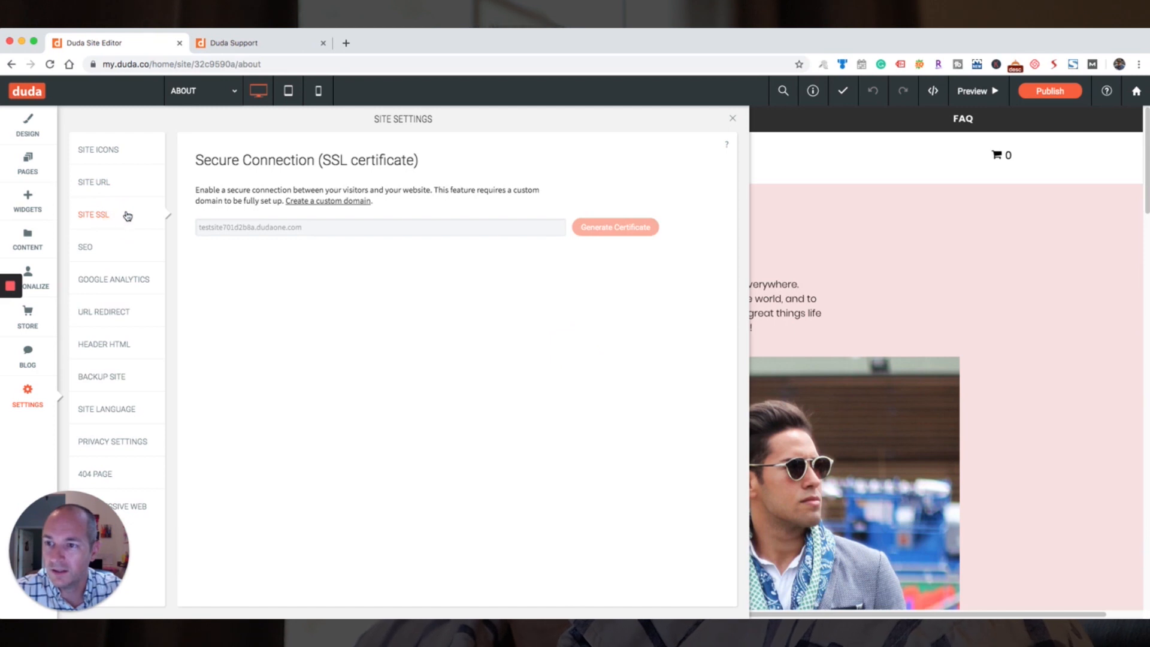
left_click(131, 185)
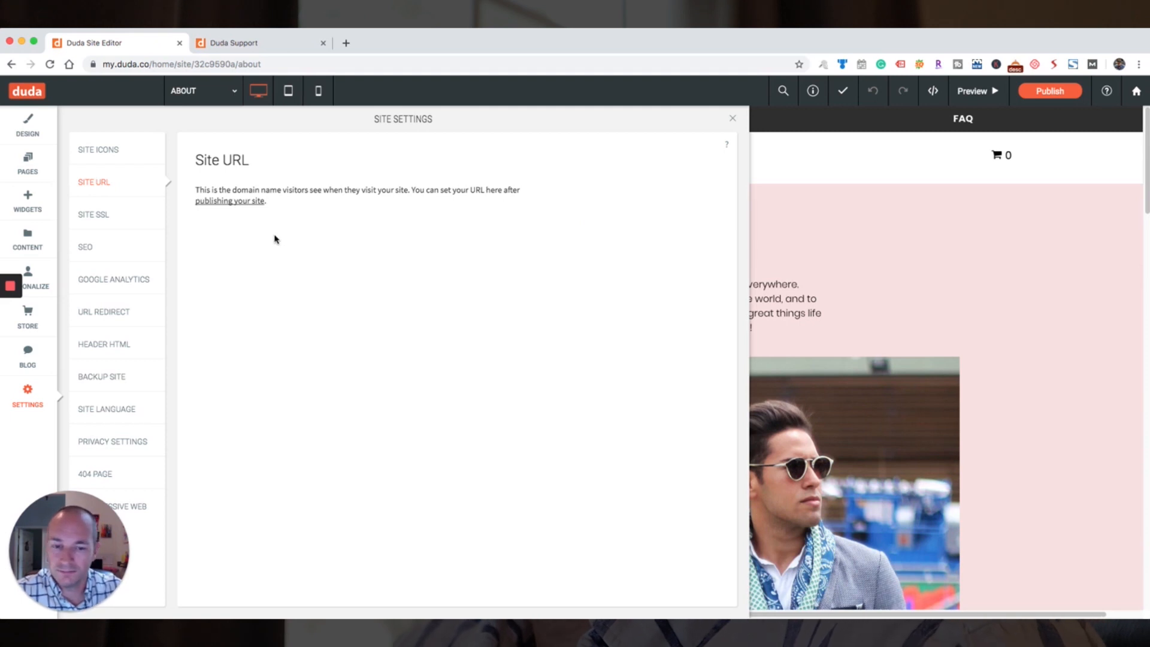
left_click(139, 219)
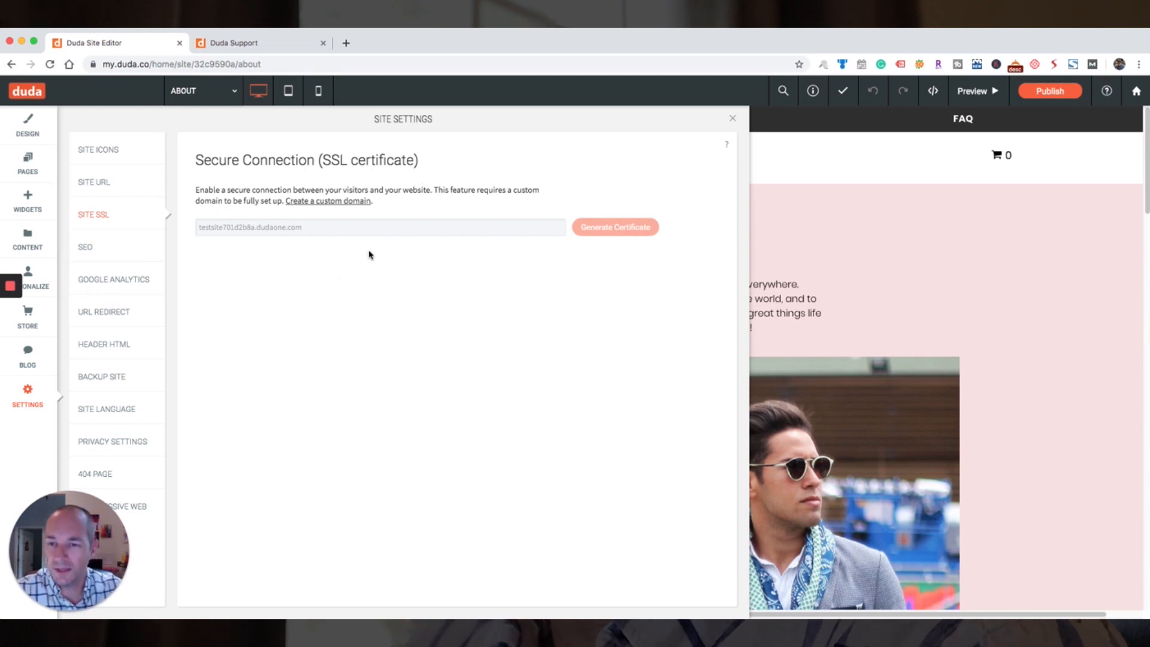
Review the site-wide SEO fields and lazy loading option, and toggle showing default system fonts while custom fonts load on and back off
left_click(134, 256)
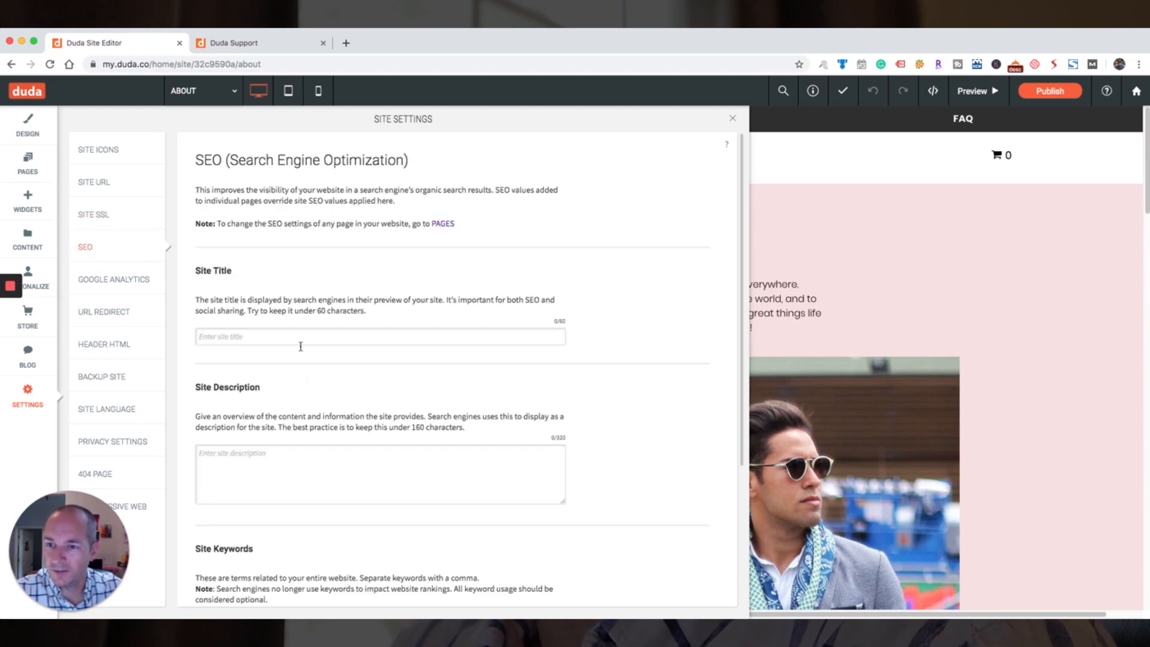
scroll(316, 384, "down", 4)
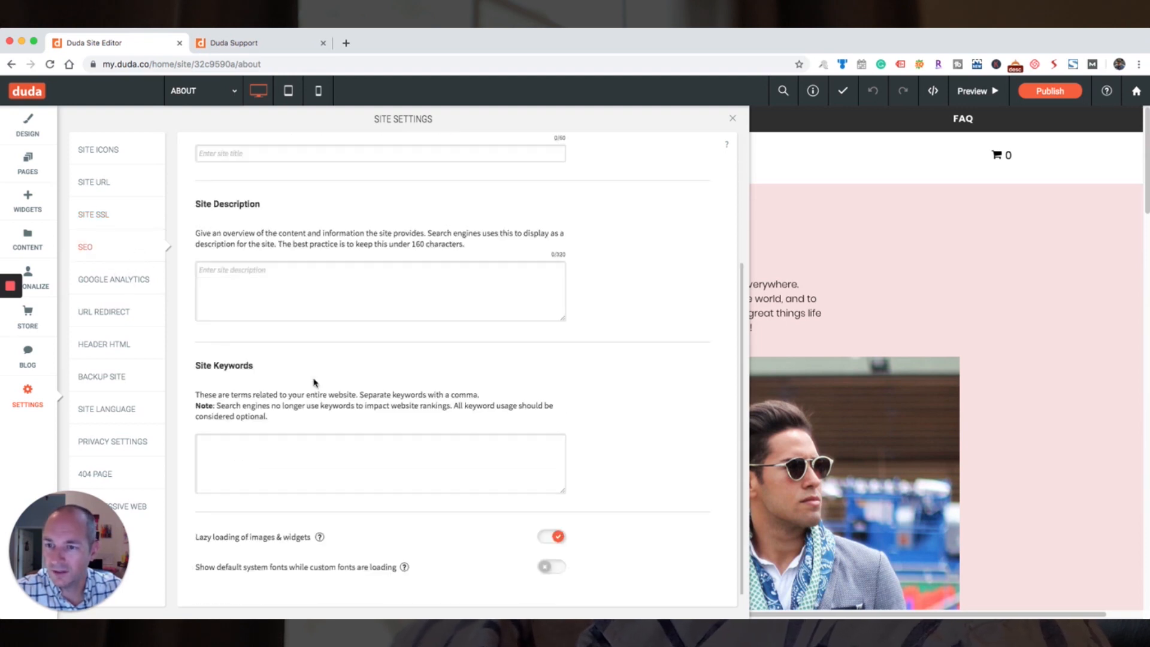
scroll(328, 418, "up", 4)
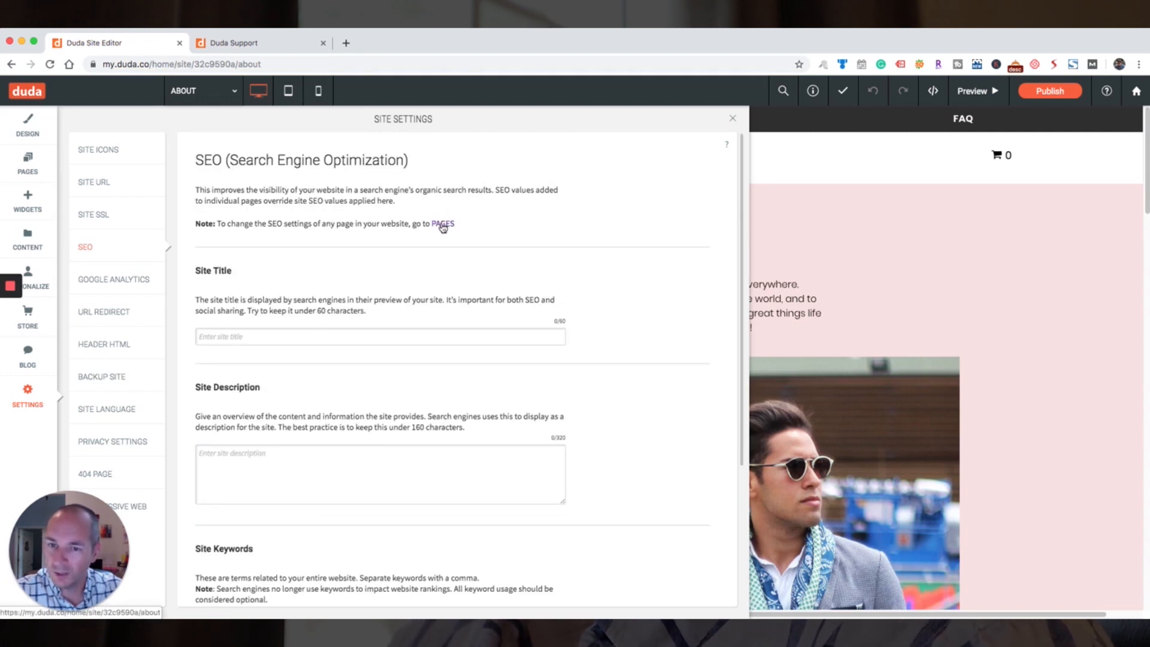
scroll(424, 317, "down", 4)
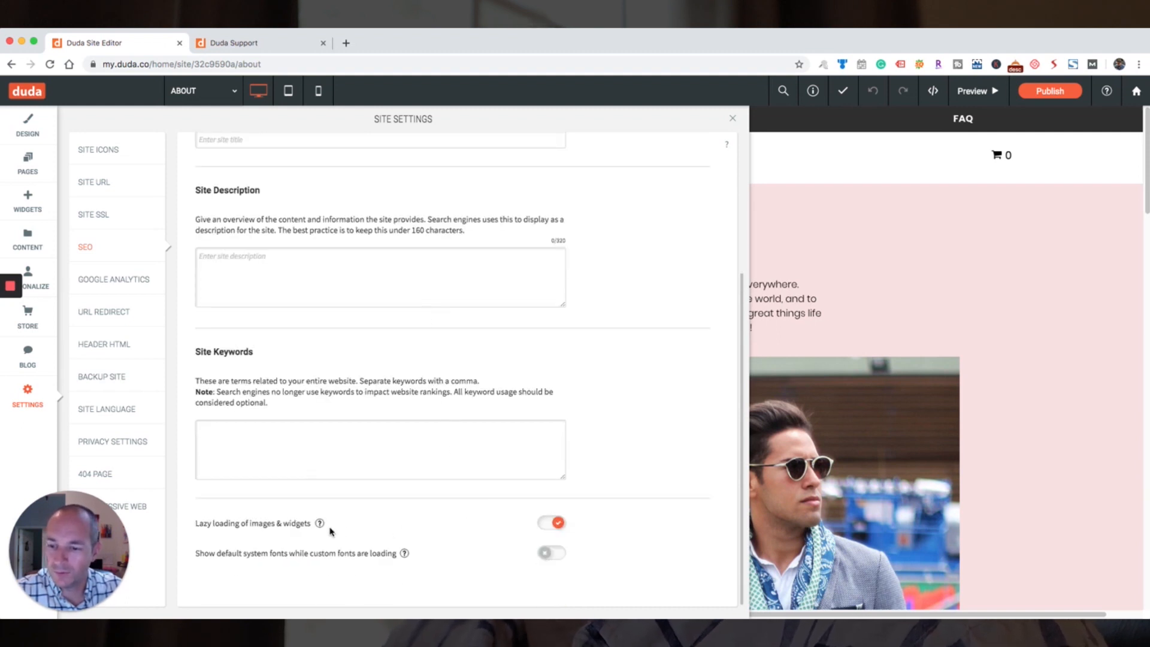
mouse_move(320, 525)
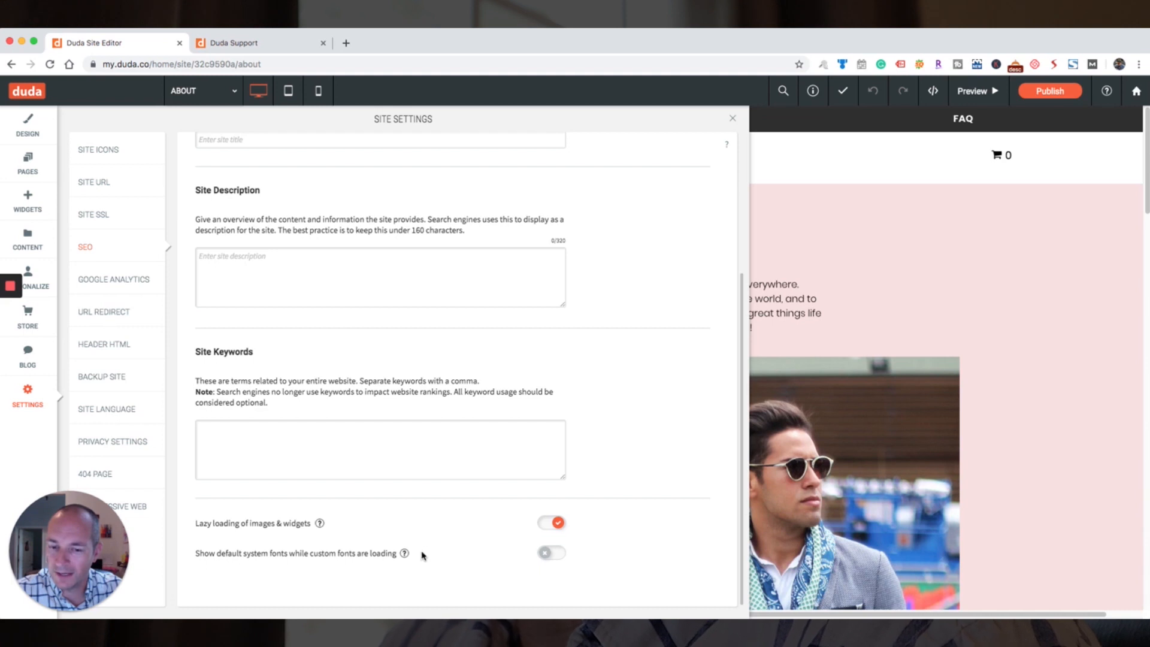
mouse_move(404, 554)
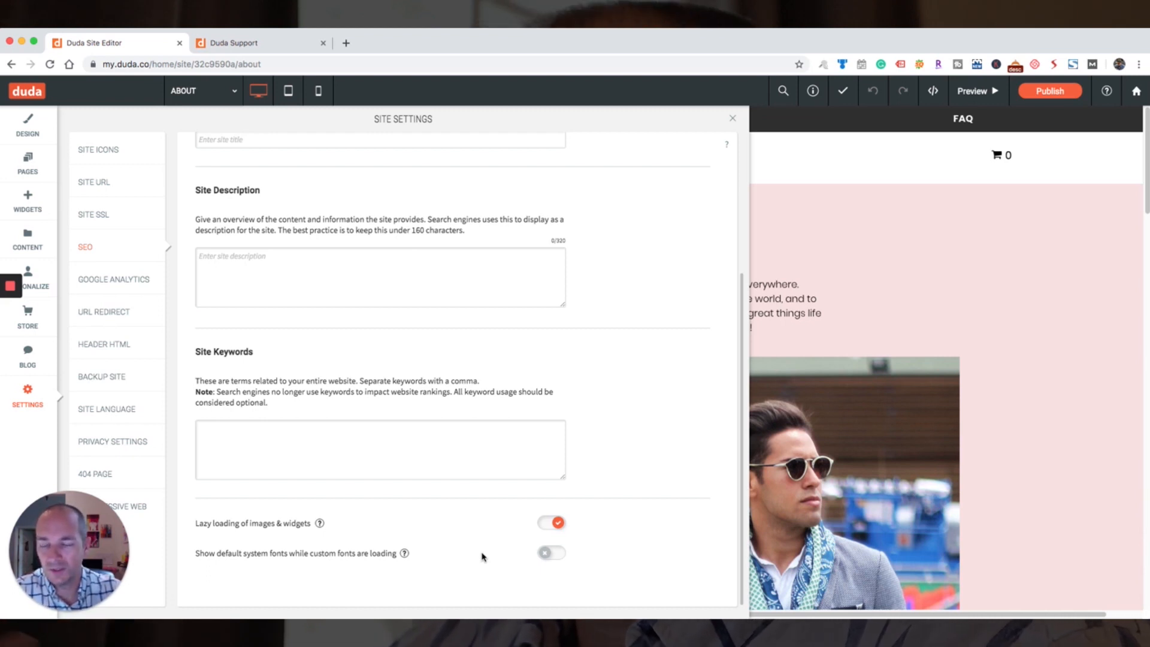
left_click(549, 554)
left_click(549, 555)
View the Google Analytics account field, the URL redirect list, and the Header HTML code editor without entering anything
left_click(125, 283)
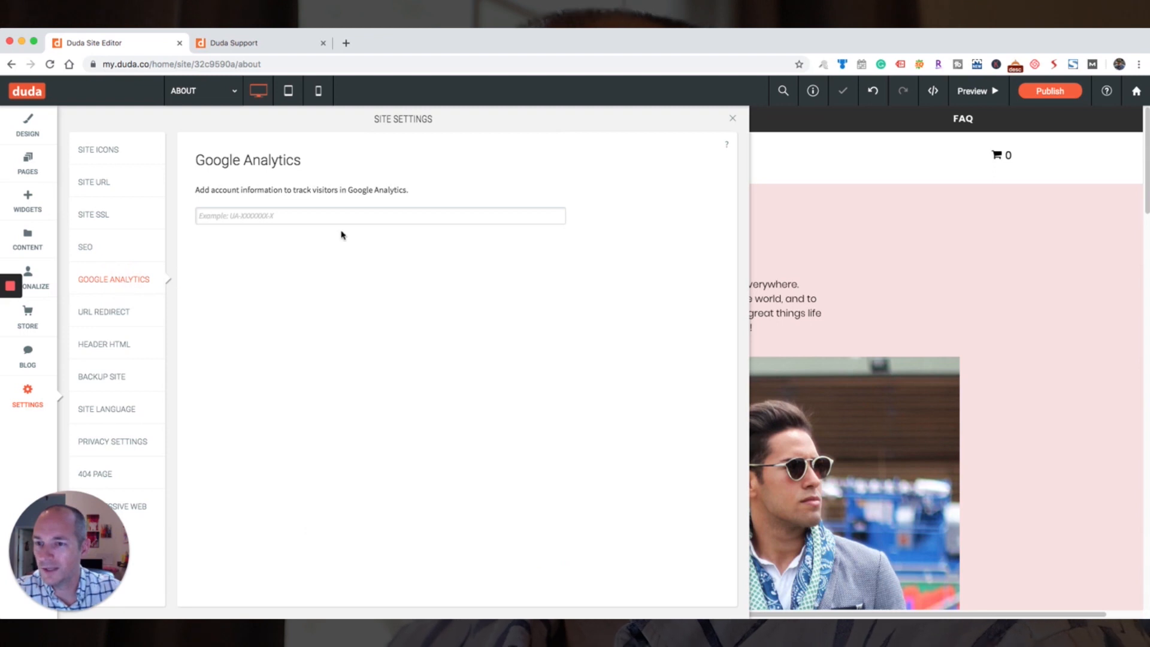
left_click(303, 215)
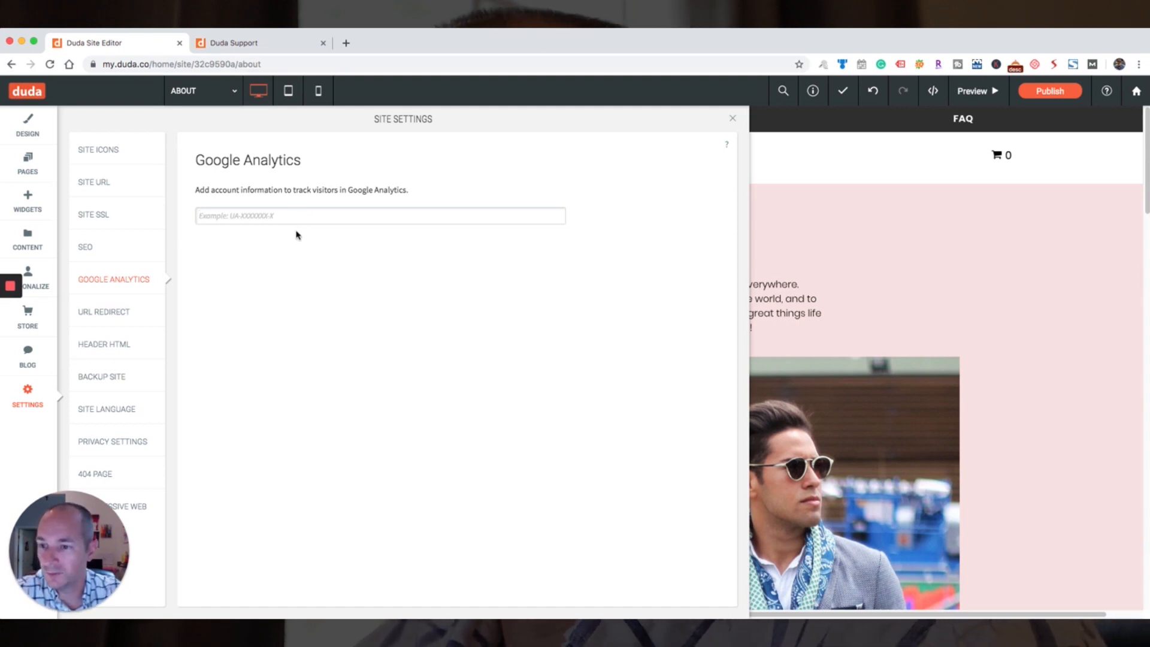
left_click(136, 311)
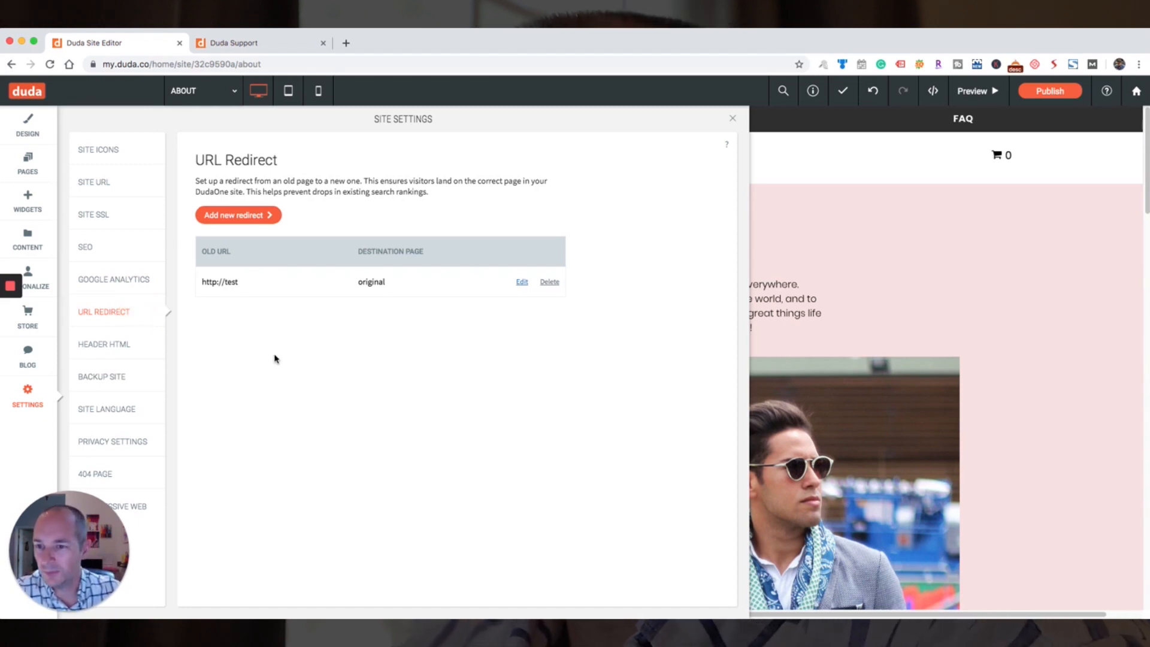
left_click(112, 346)
left_click(300, 271)
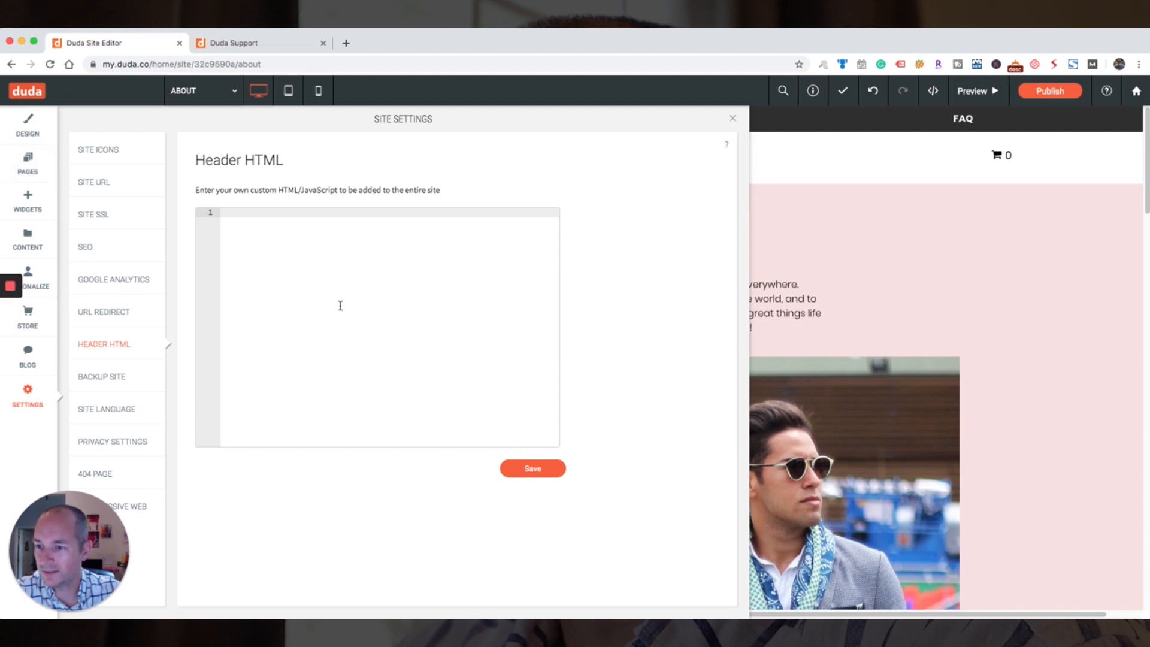
Open the site backup settings and try to save a new version named "date-version"
left_click(108, 380)
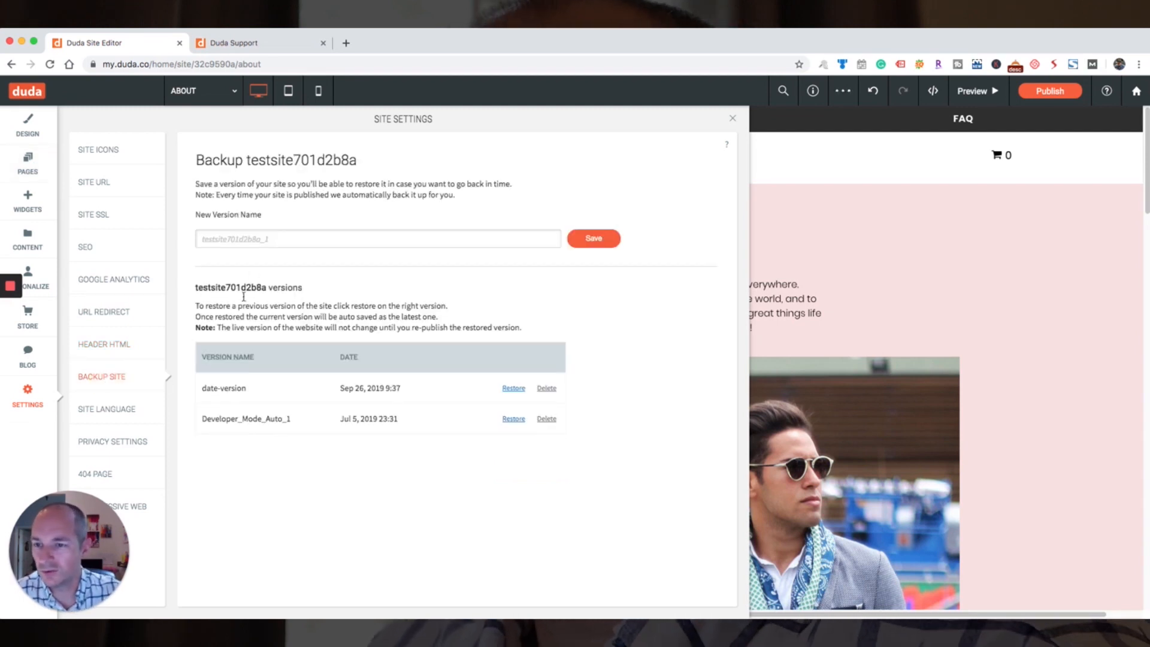
left_click(267, 237)
type("date-version")
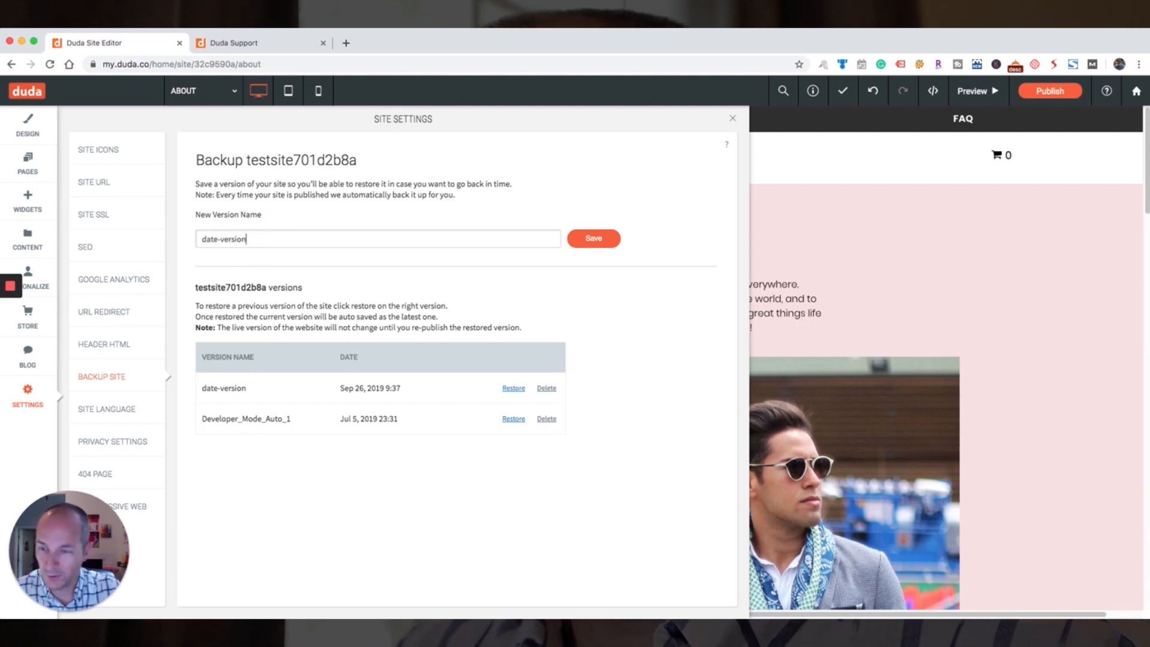
left_click(590, 239)
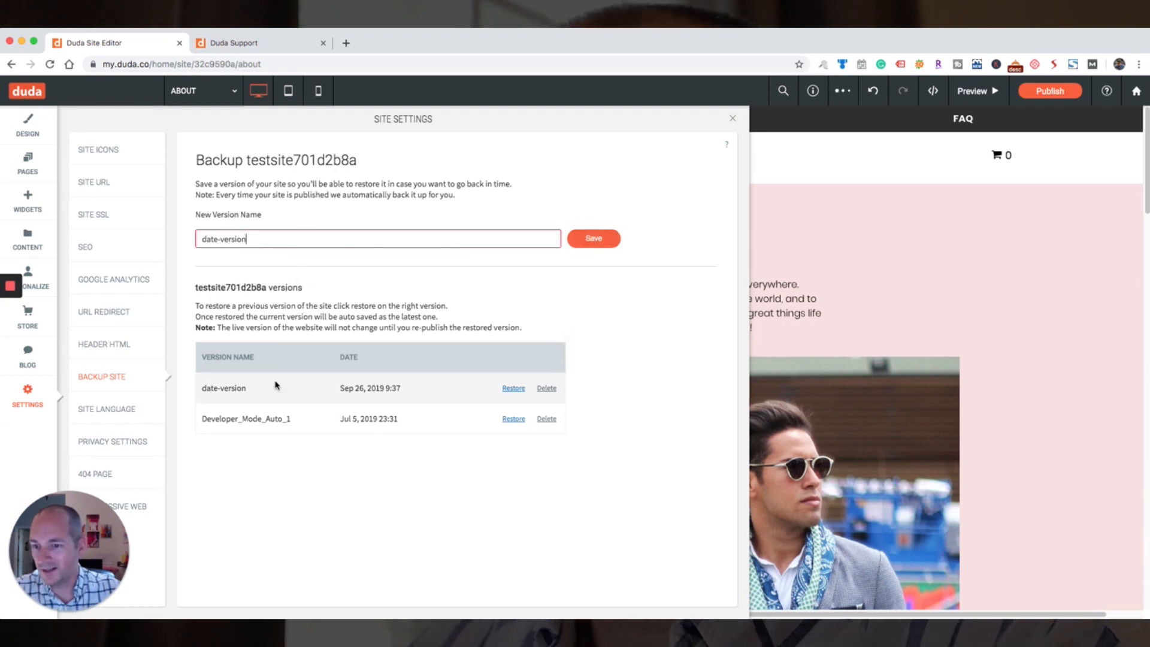
Save a backup of the site as a new version named "date-version-2"
left_click(269, 240)
type("-")
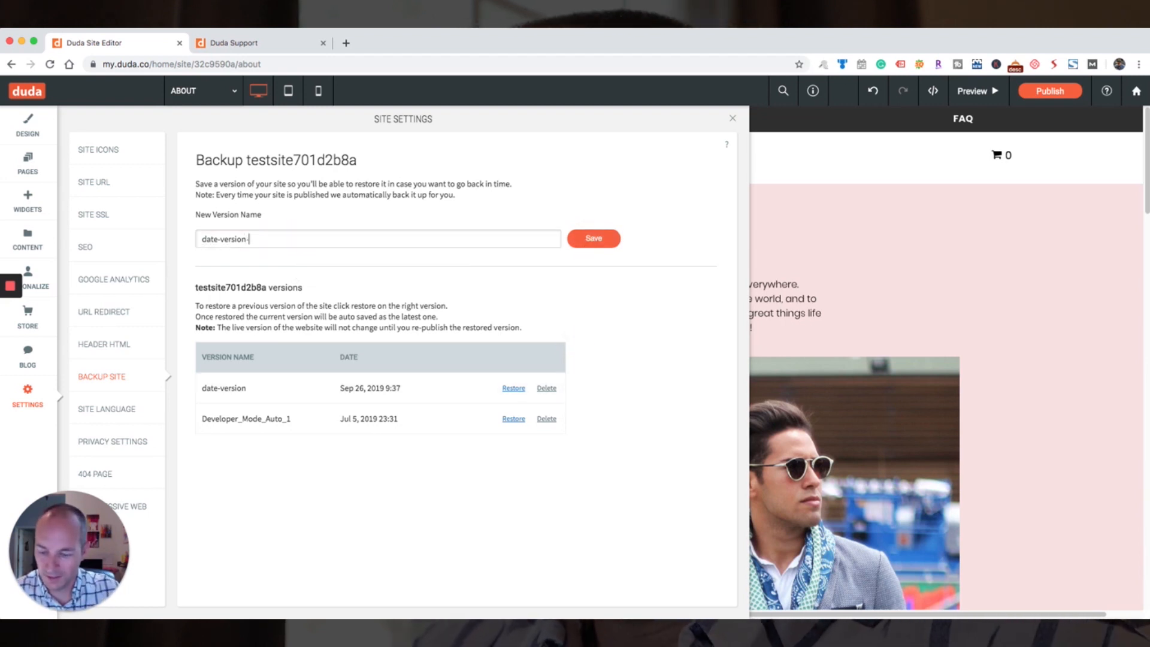
type("2")
left_click(593, 239)
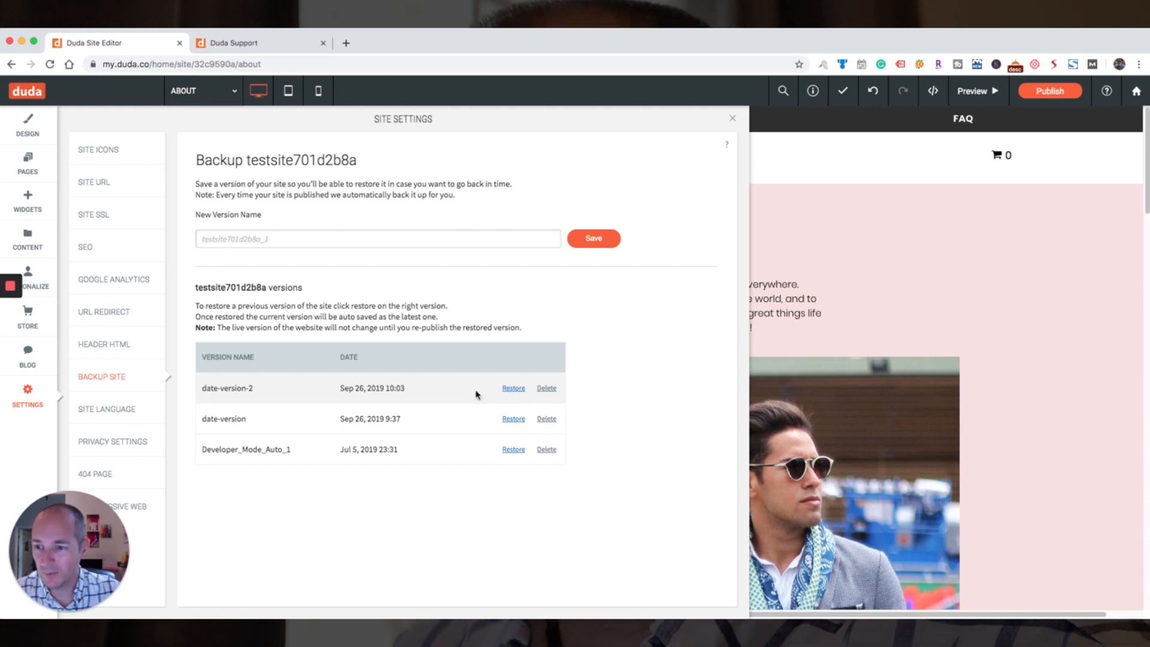
View the available site languages in the site settings without changing the selection
left_click(115, 414)
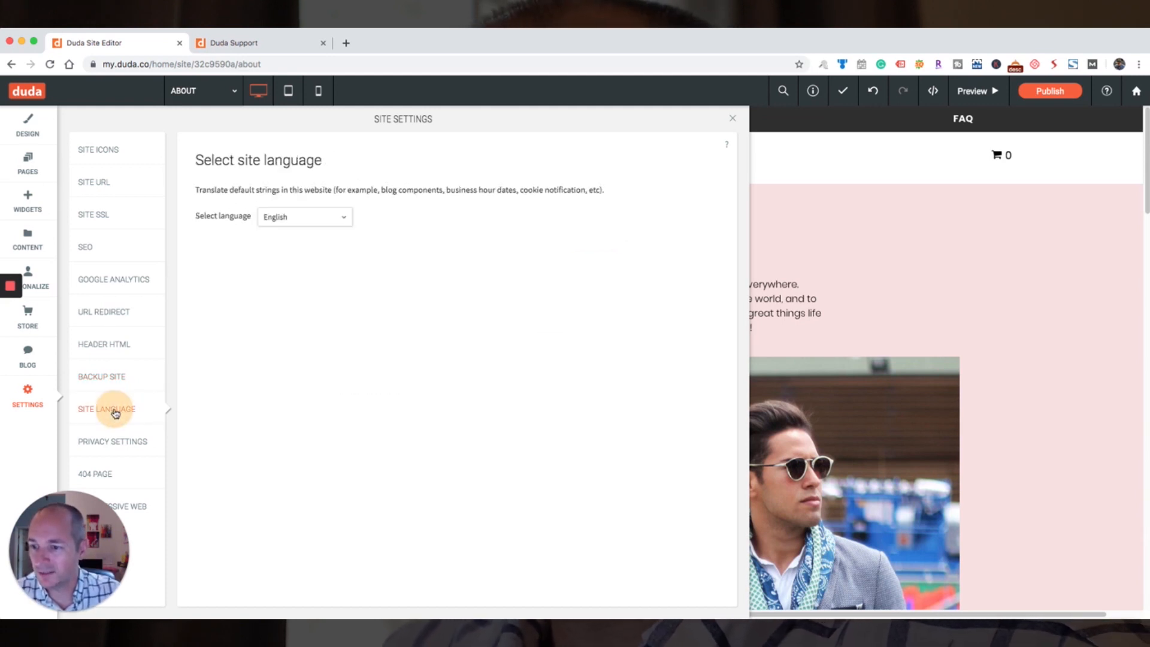
left_click(337, 227)
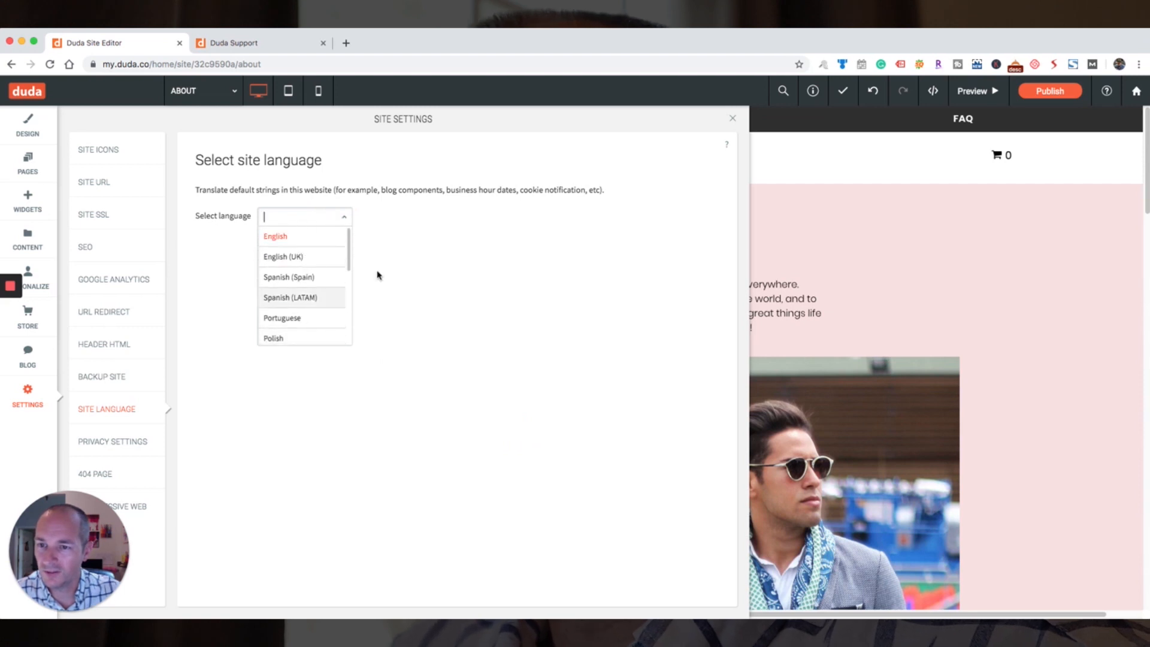
left_click(362, 208)
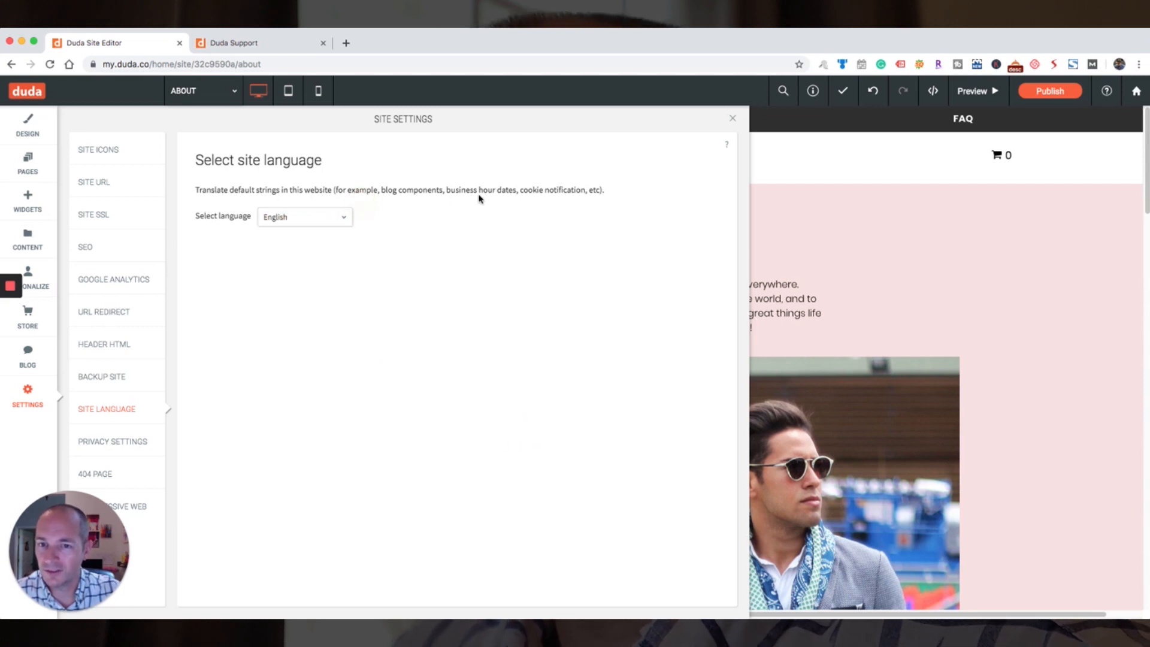
Review the privacy page and cookie notification options and the 404 page settings, and close the site settings
left_click(124, 457)
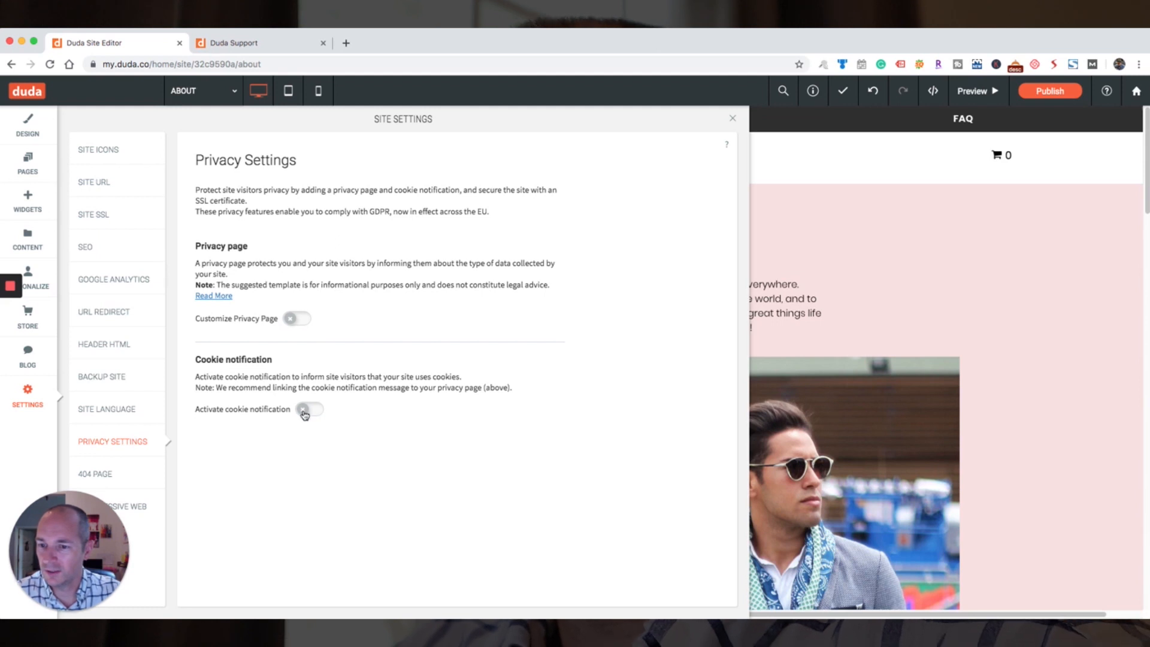
left_click(123, 477)
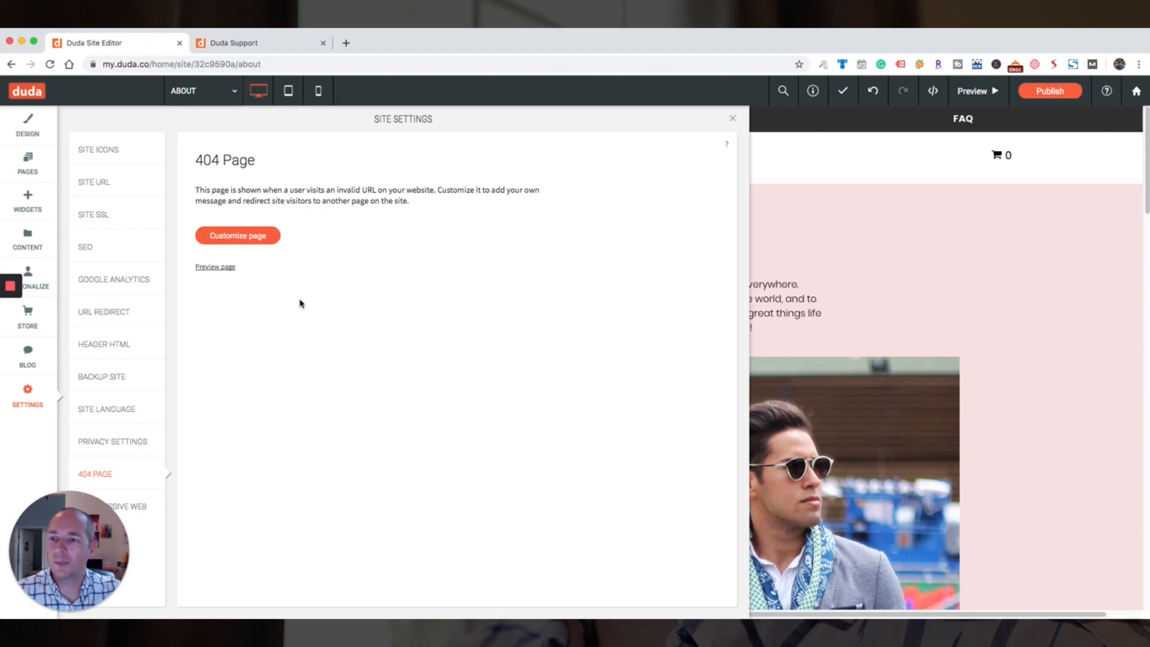
left_click(734, 120)
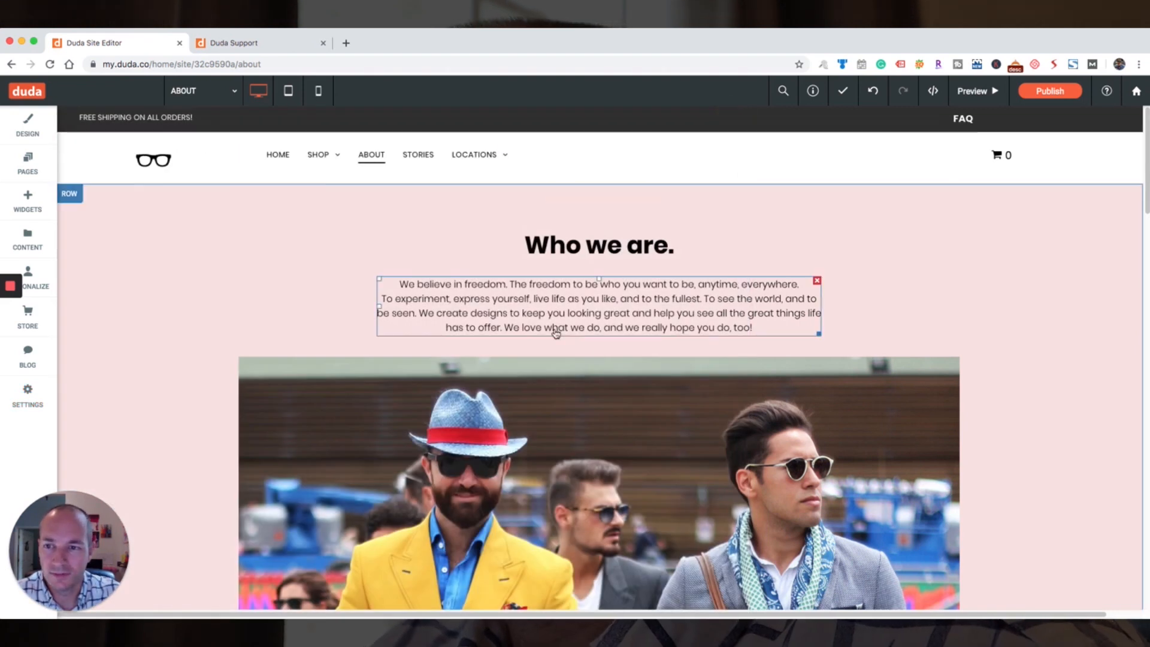